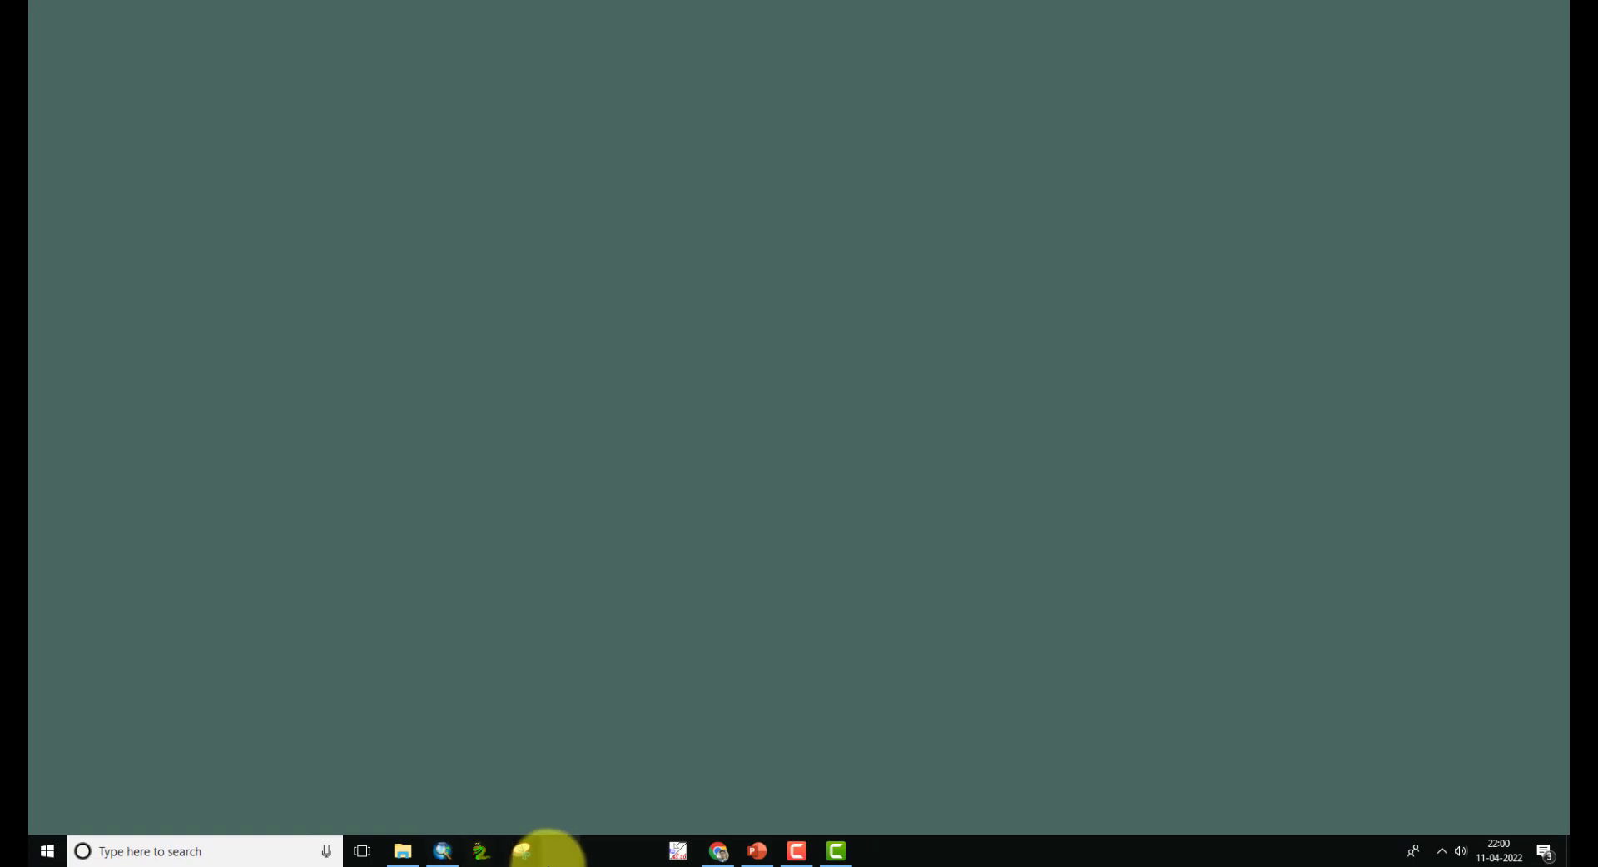
- Open the L3Scene folder and extract each of its zip archives into a separate folder
click(396, 854)
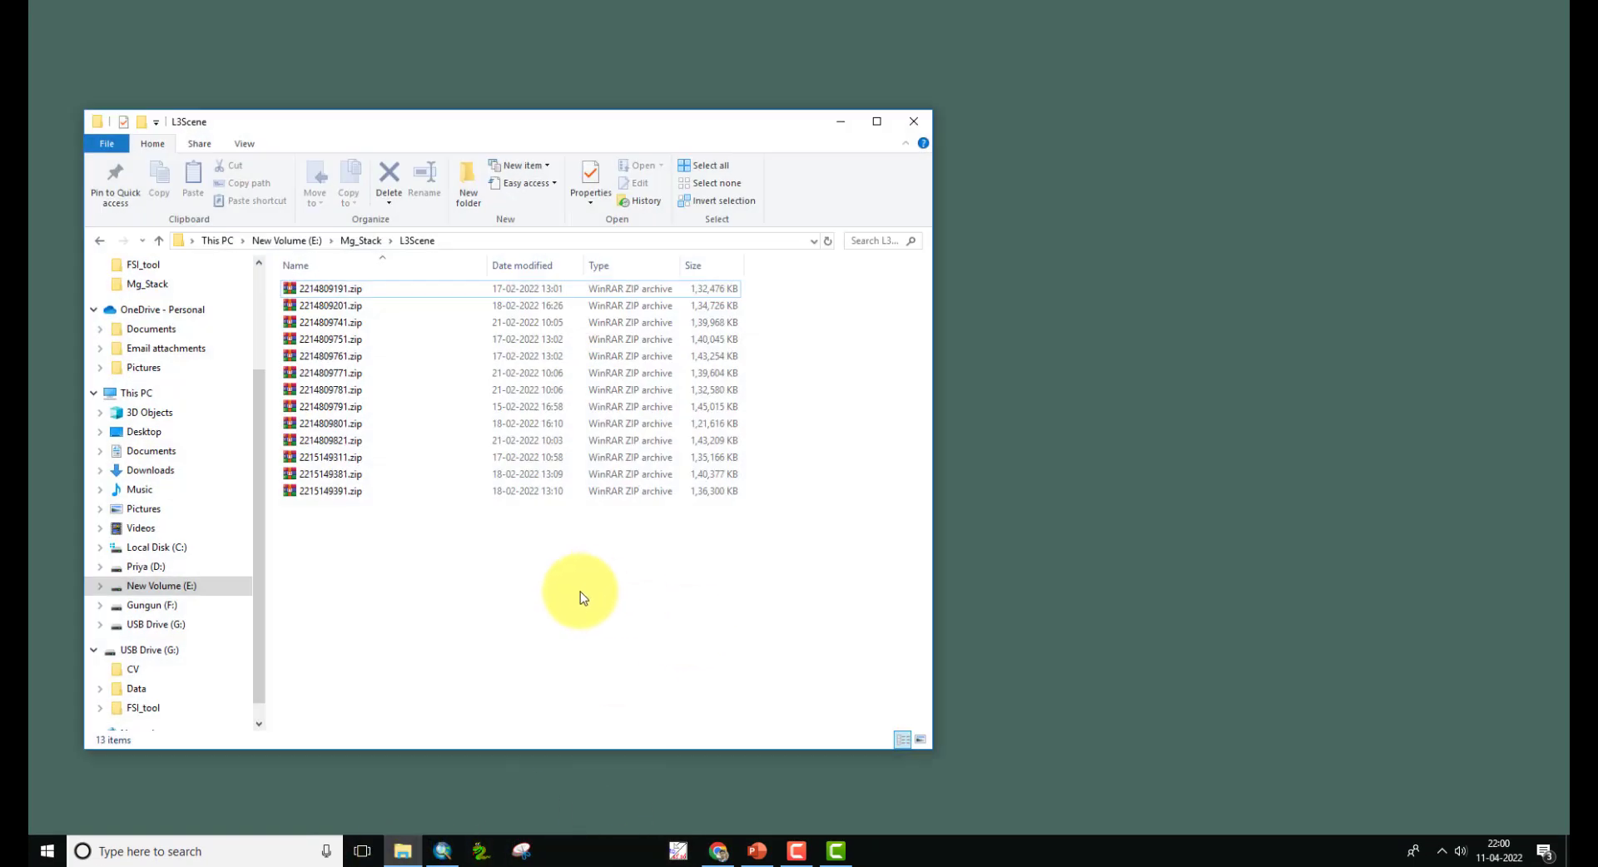
drag(607, 148, 1016, 59)
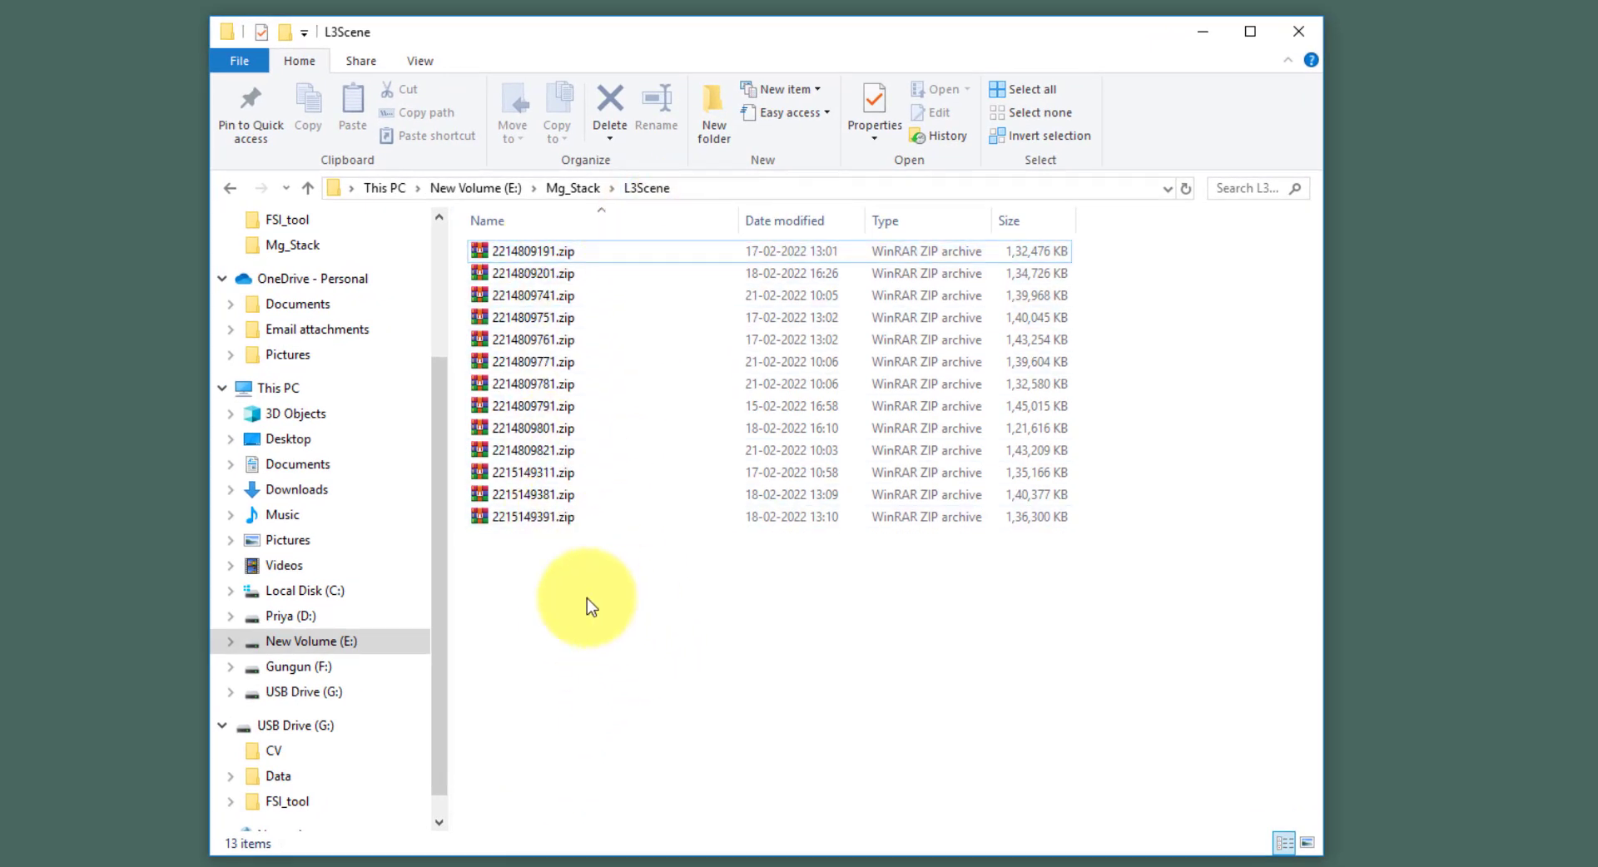
drag(582, 593, 541, 256)
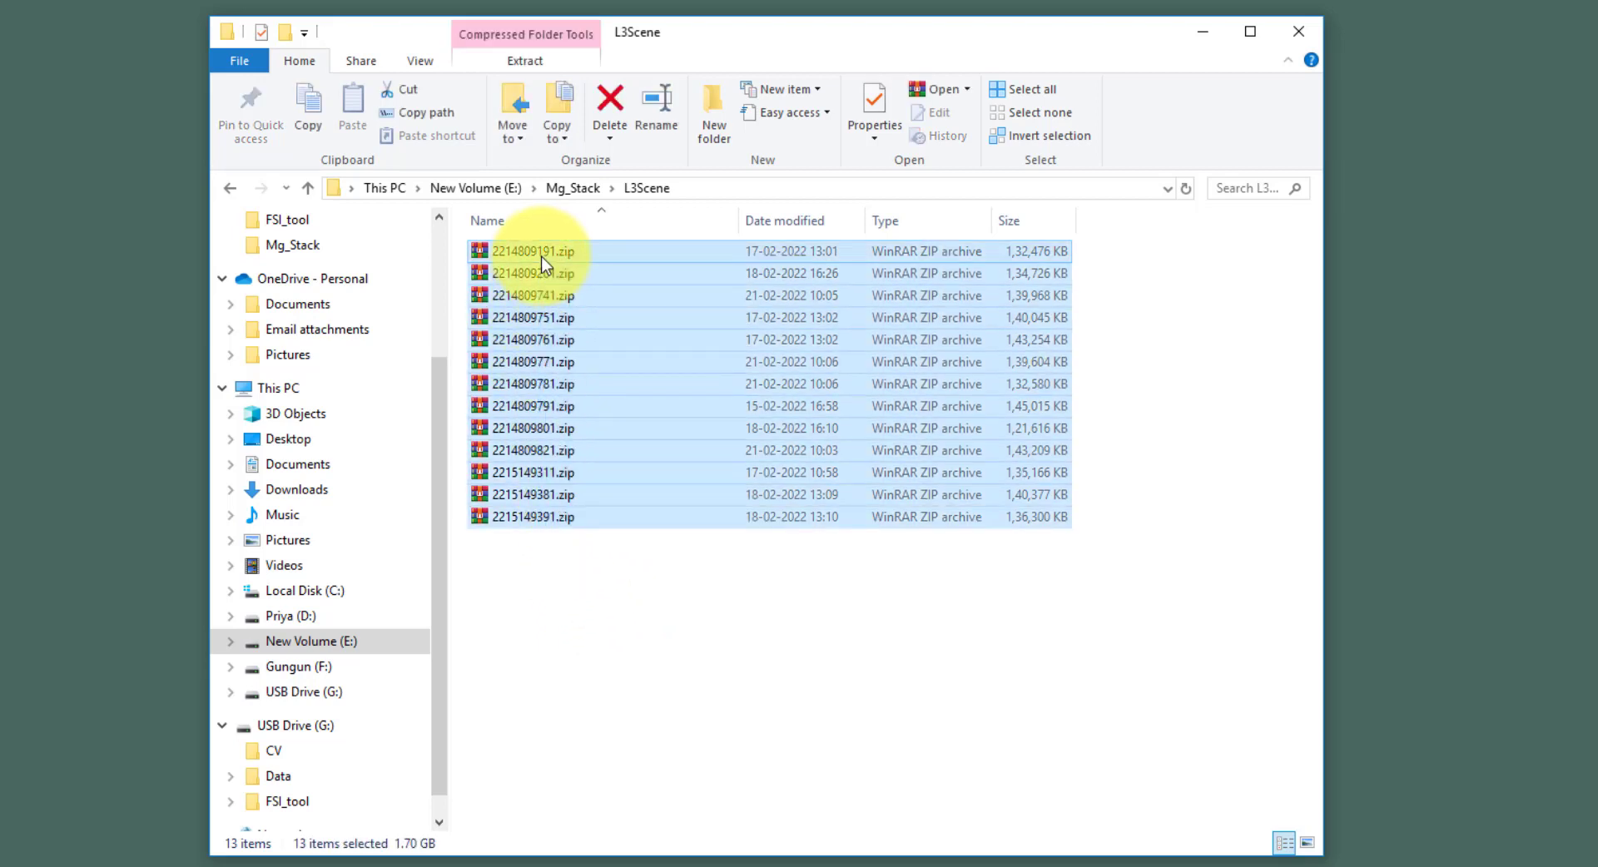
right_click(545, 263)
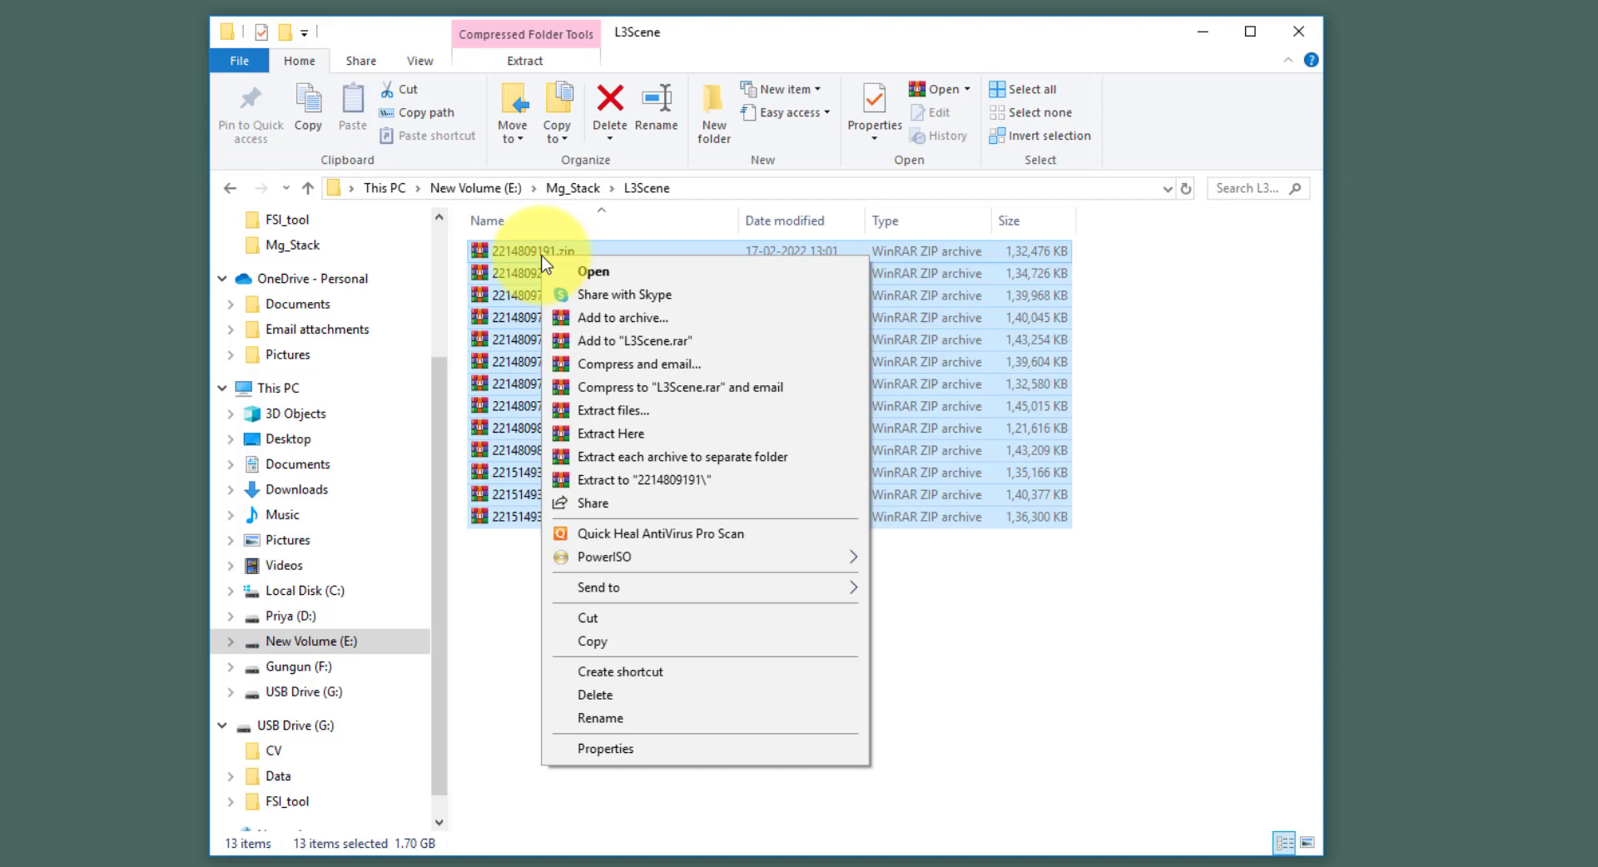
click(609, 434)
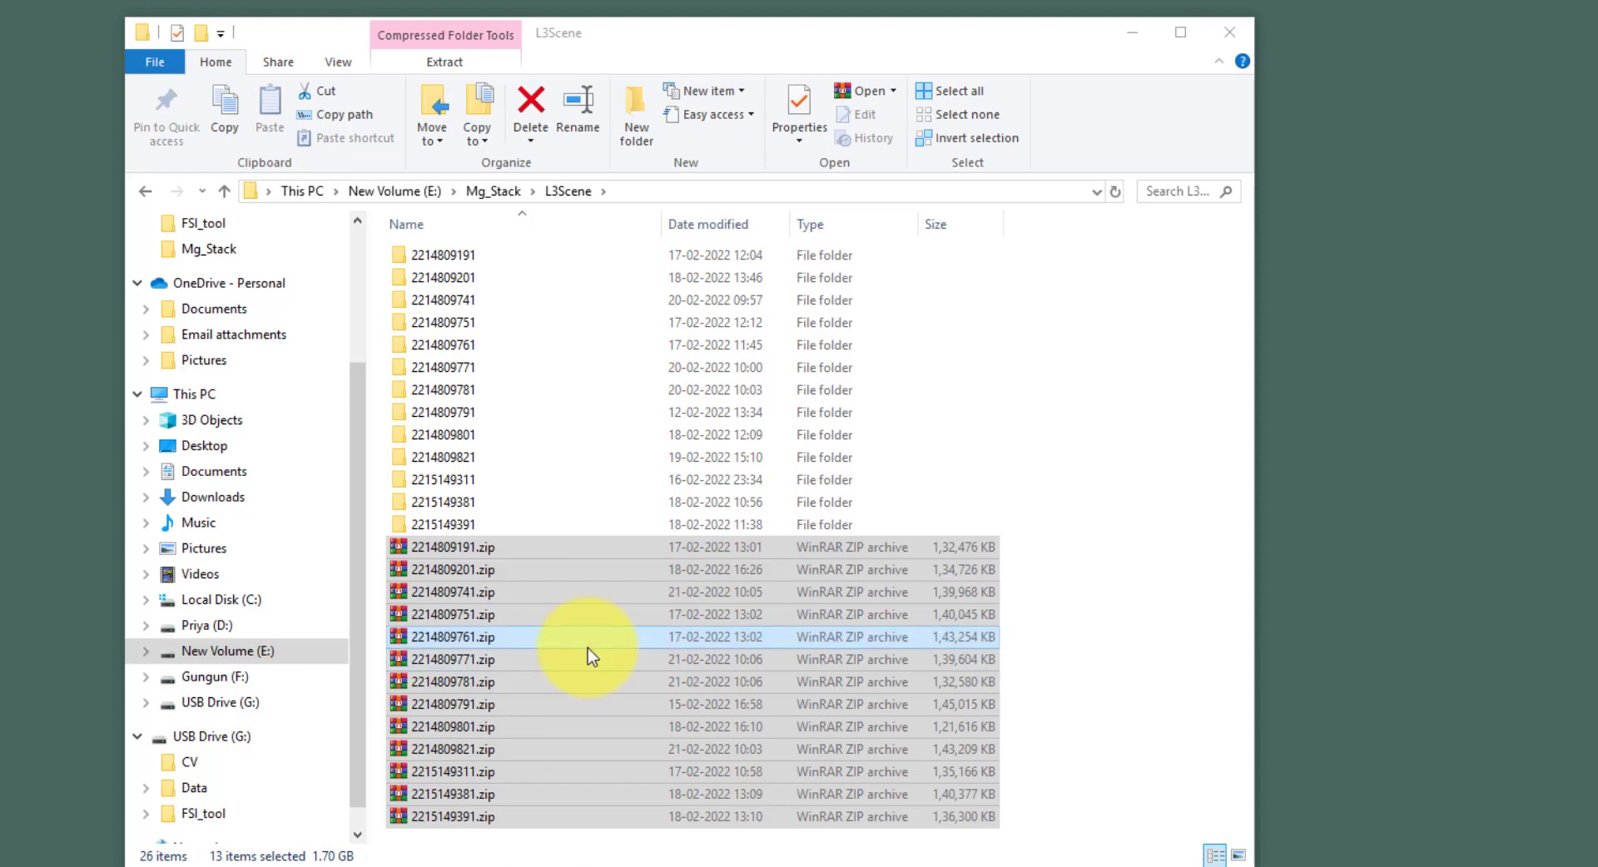
- Delete all 13 zip archives from the L3Scene folder, confirming the move to the Recycle Bin
click(1096, 639)
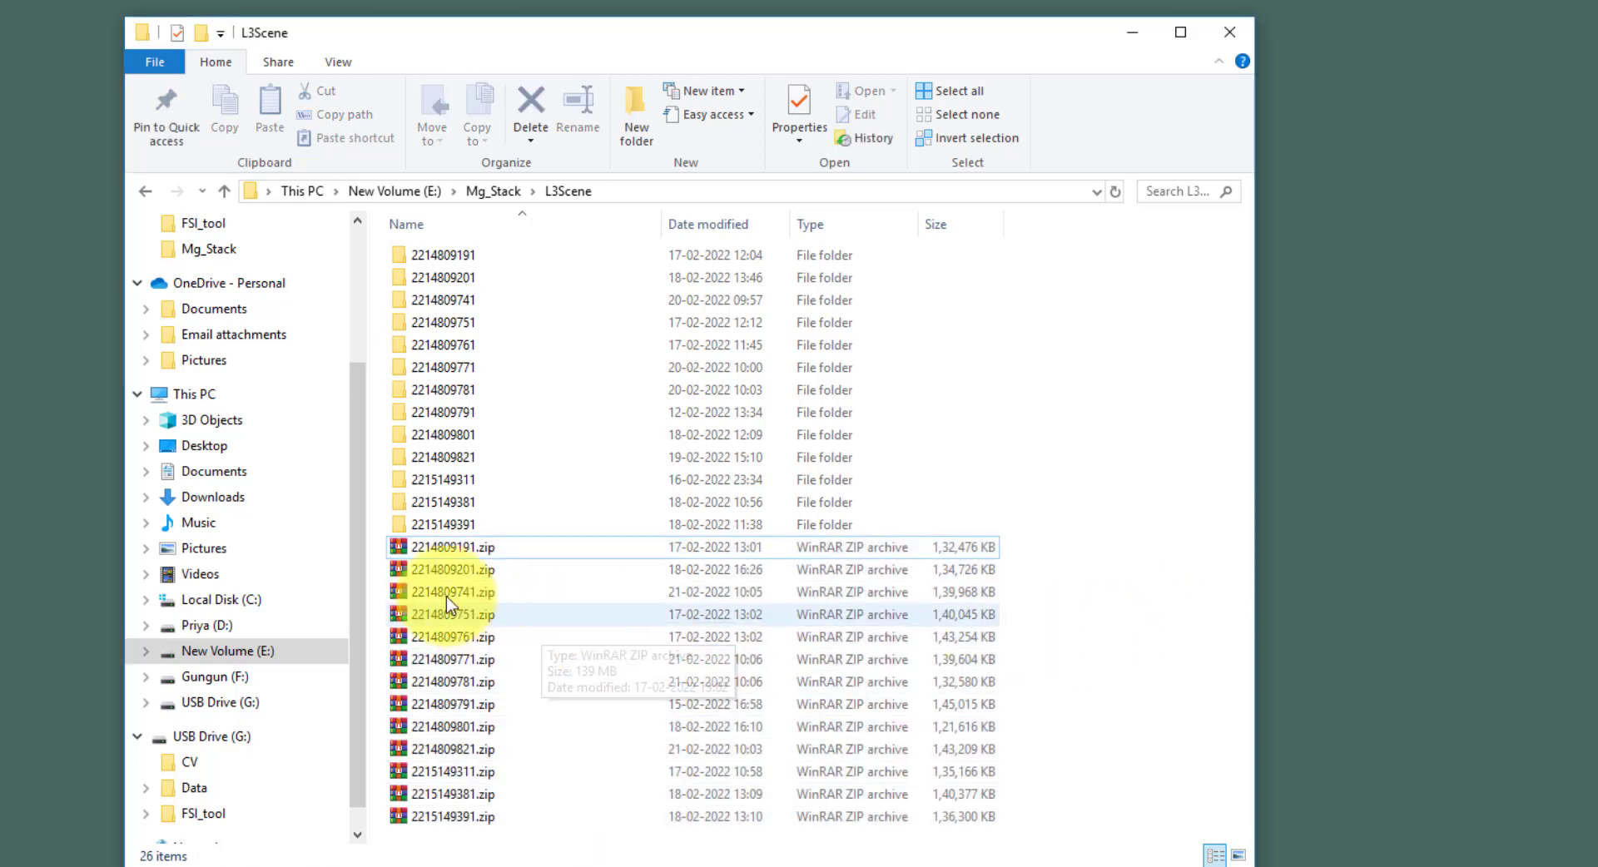
drag(379, 556, 532, 828)
key(Delete)
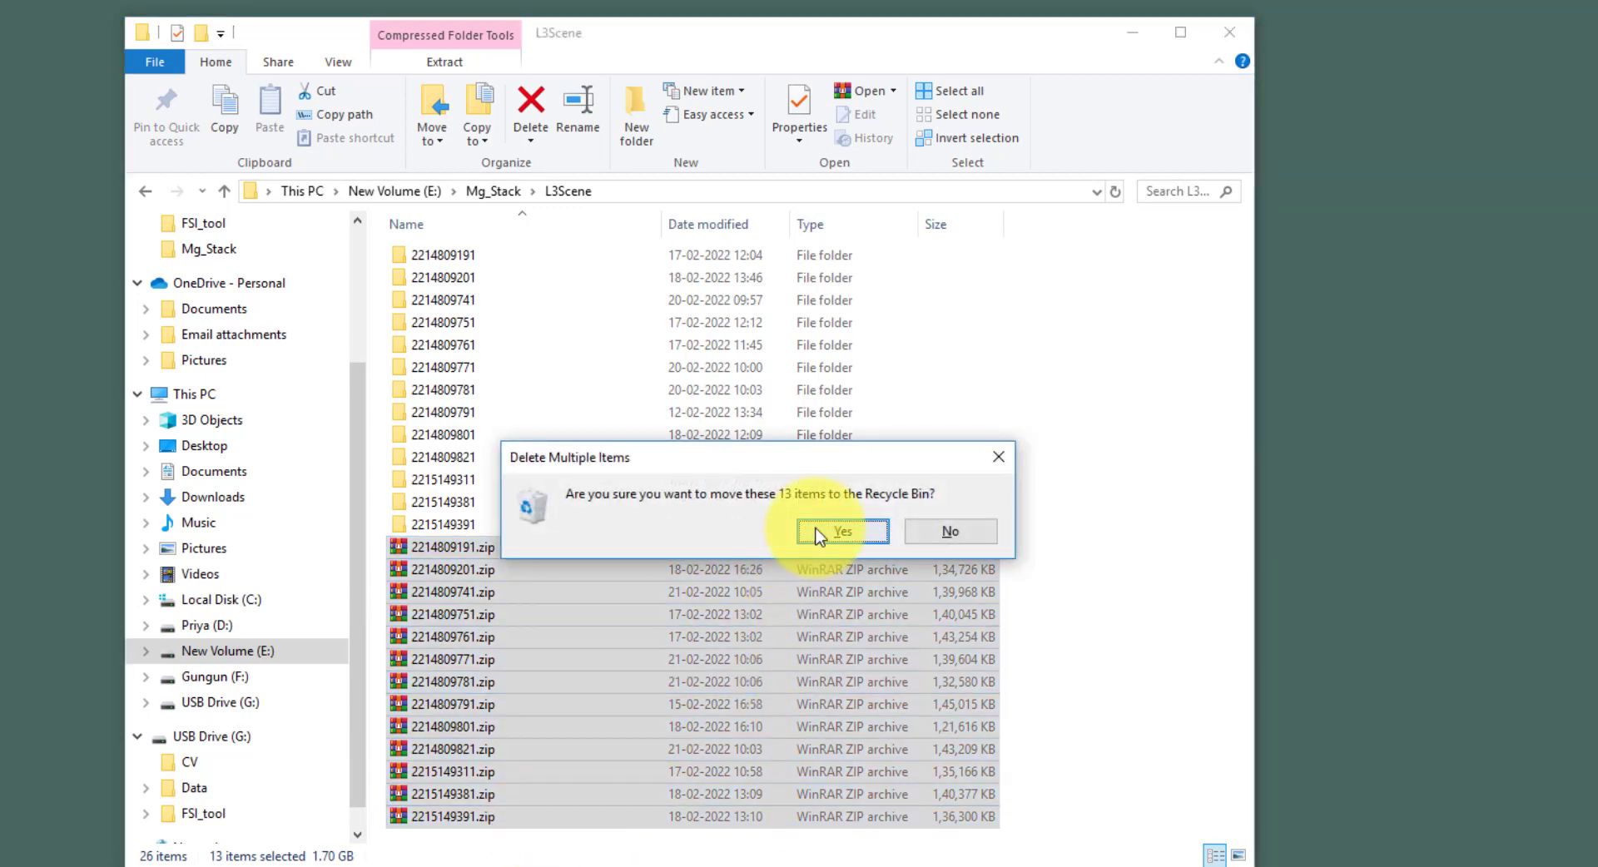
click(1042, 530)
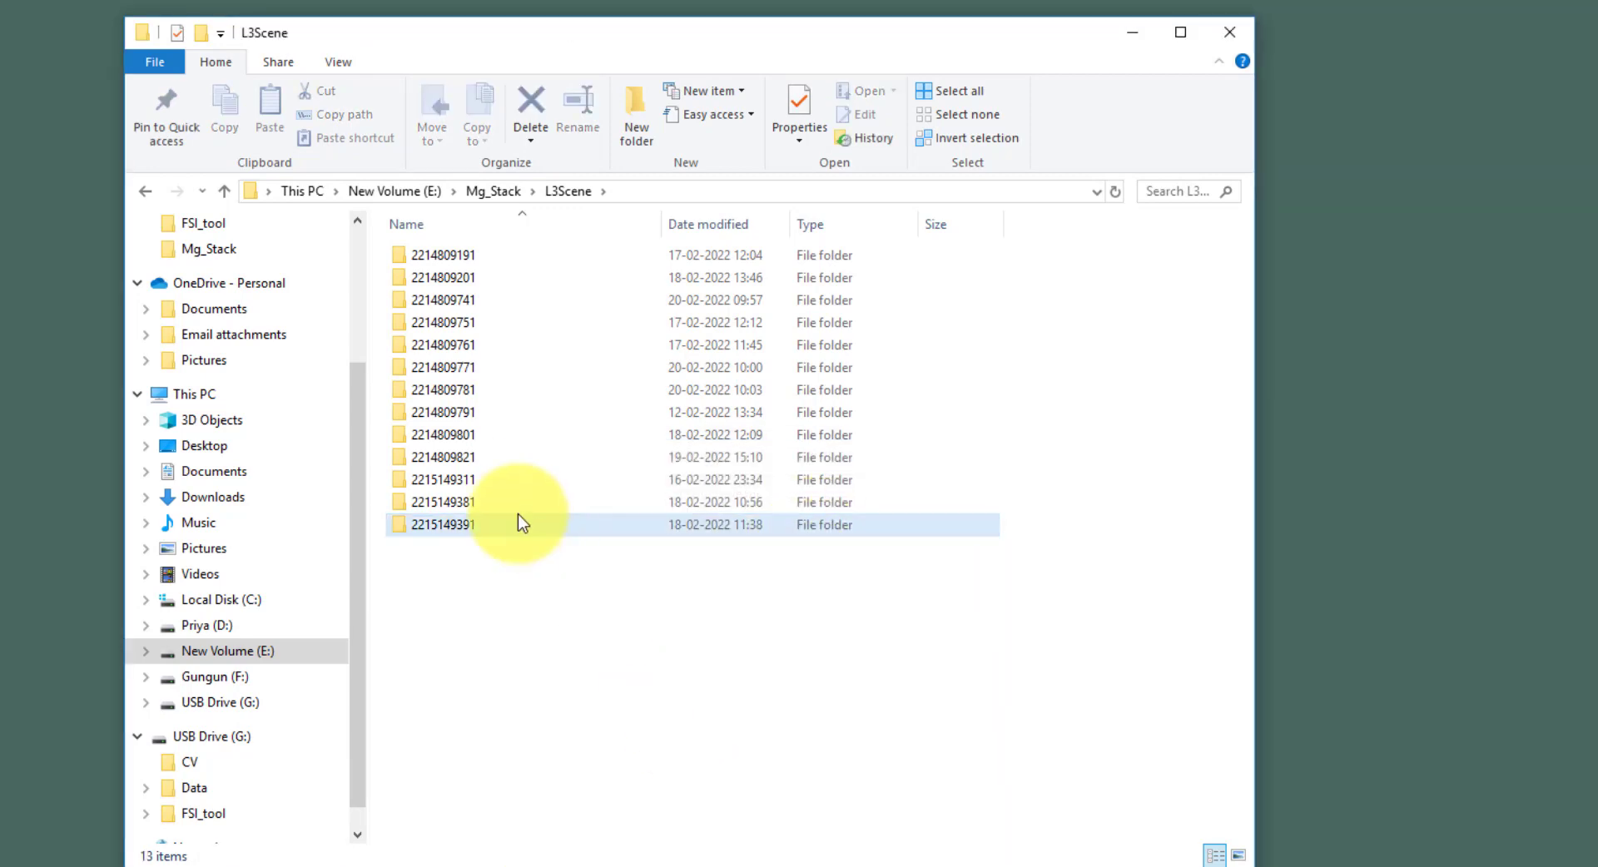
click(457, 257)
double_click(457, 257)
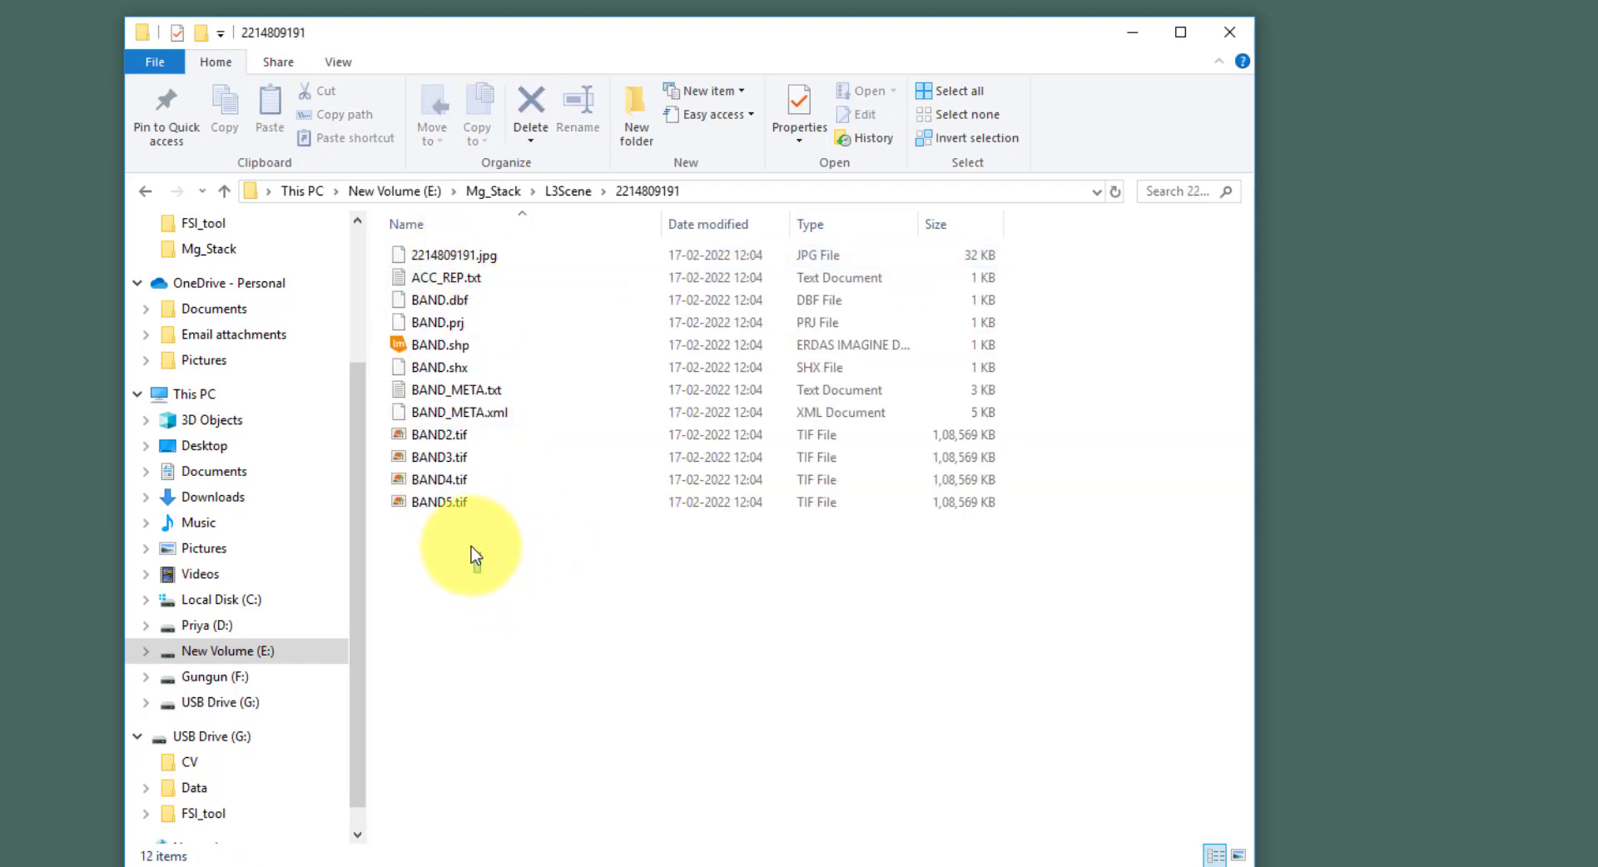
drag(475, 550, 453, 433)
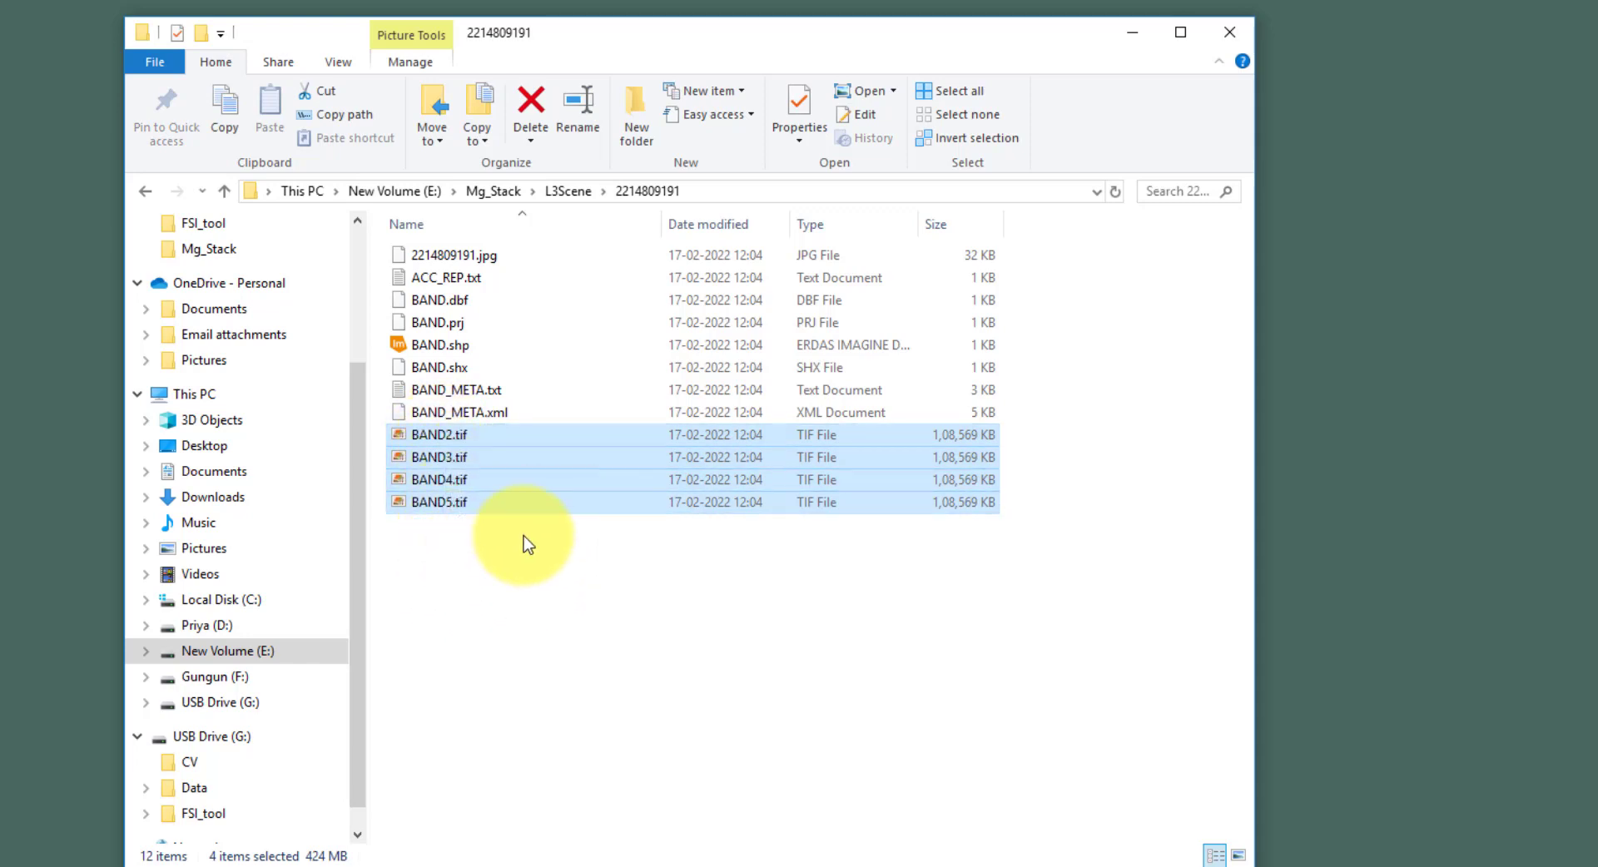
click(508, 641)
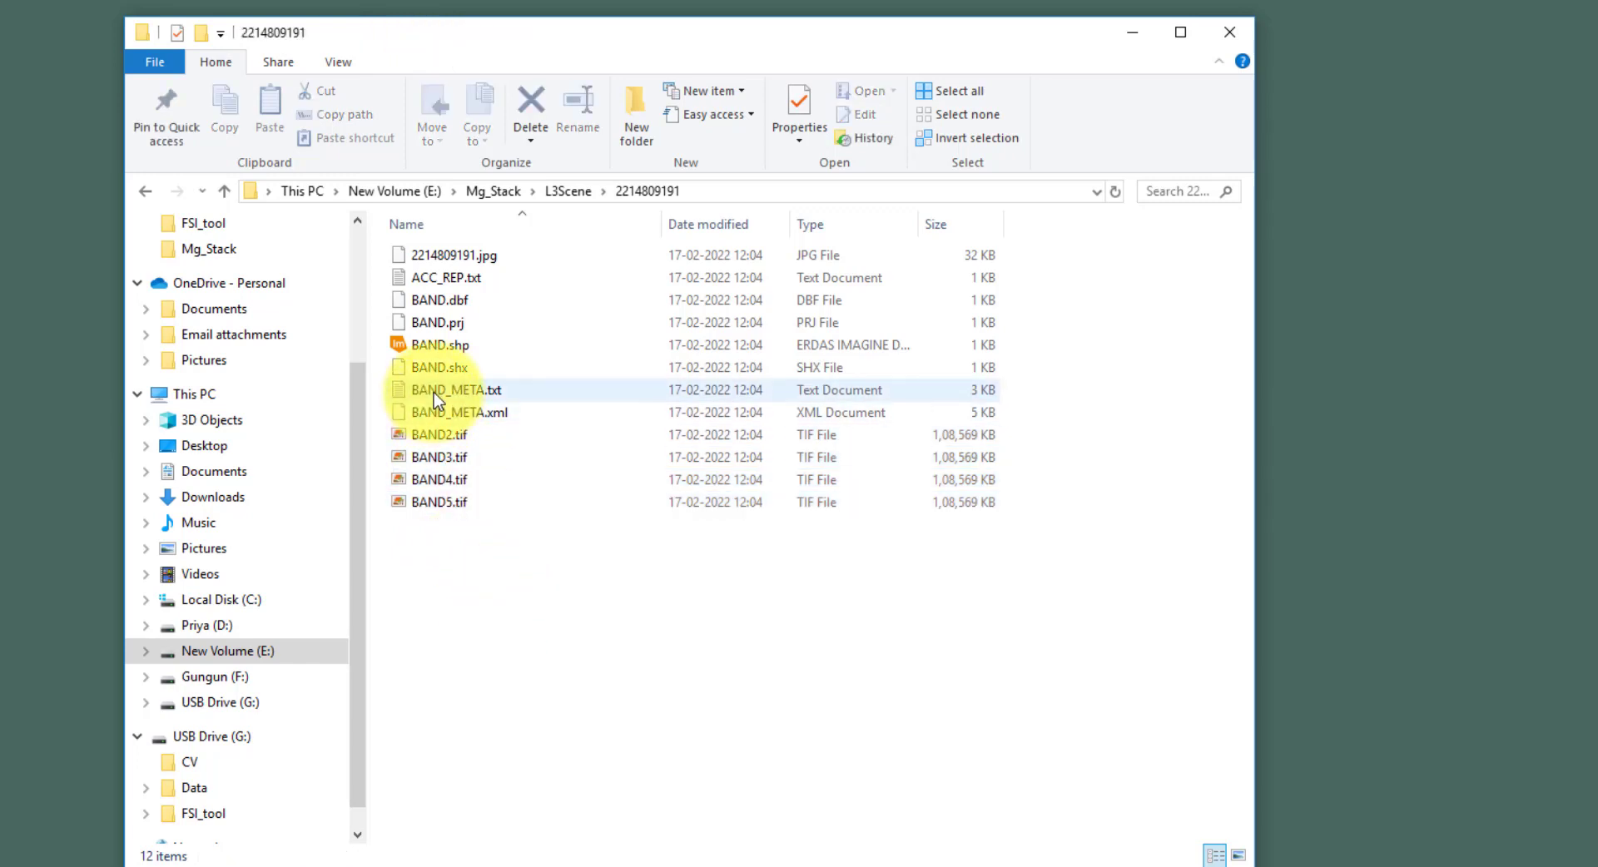
click(470, 391)
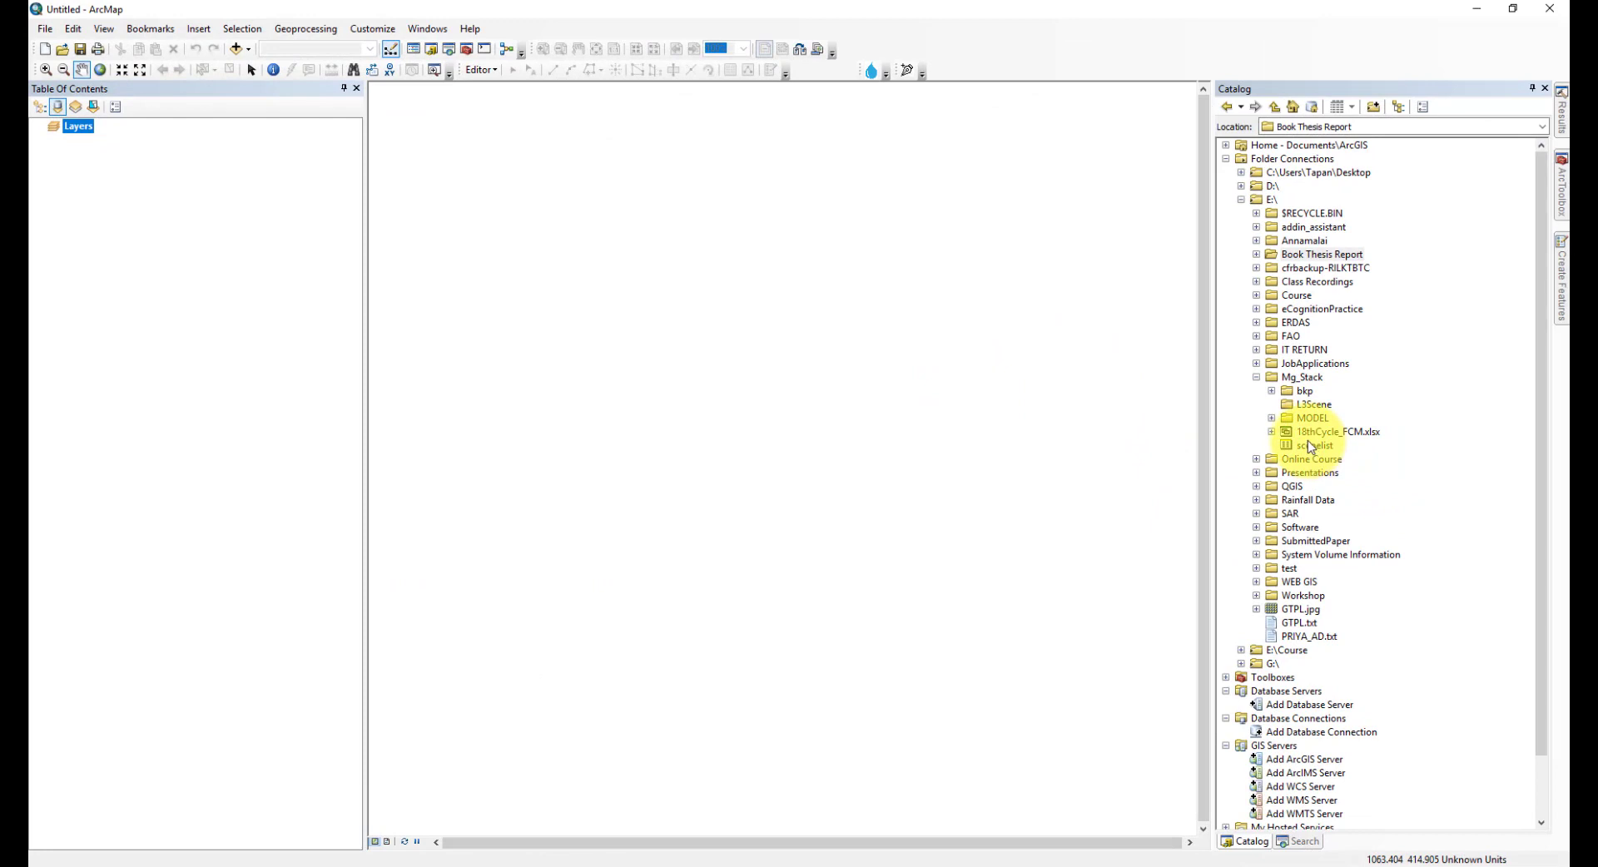
- In the Catalog, expand G:\FSI_tool and FSI.tbx, then open the TOA and Img Stack tool
scroll(1278, 449, down, 2)
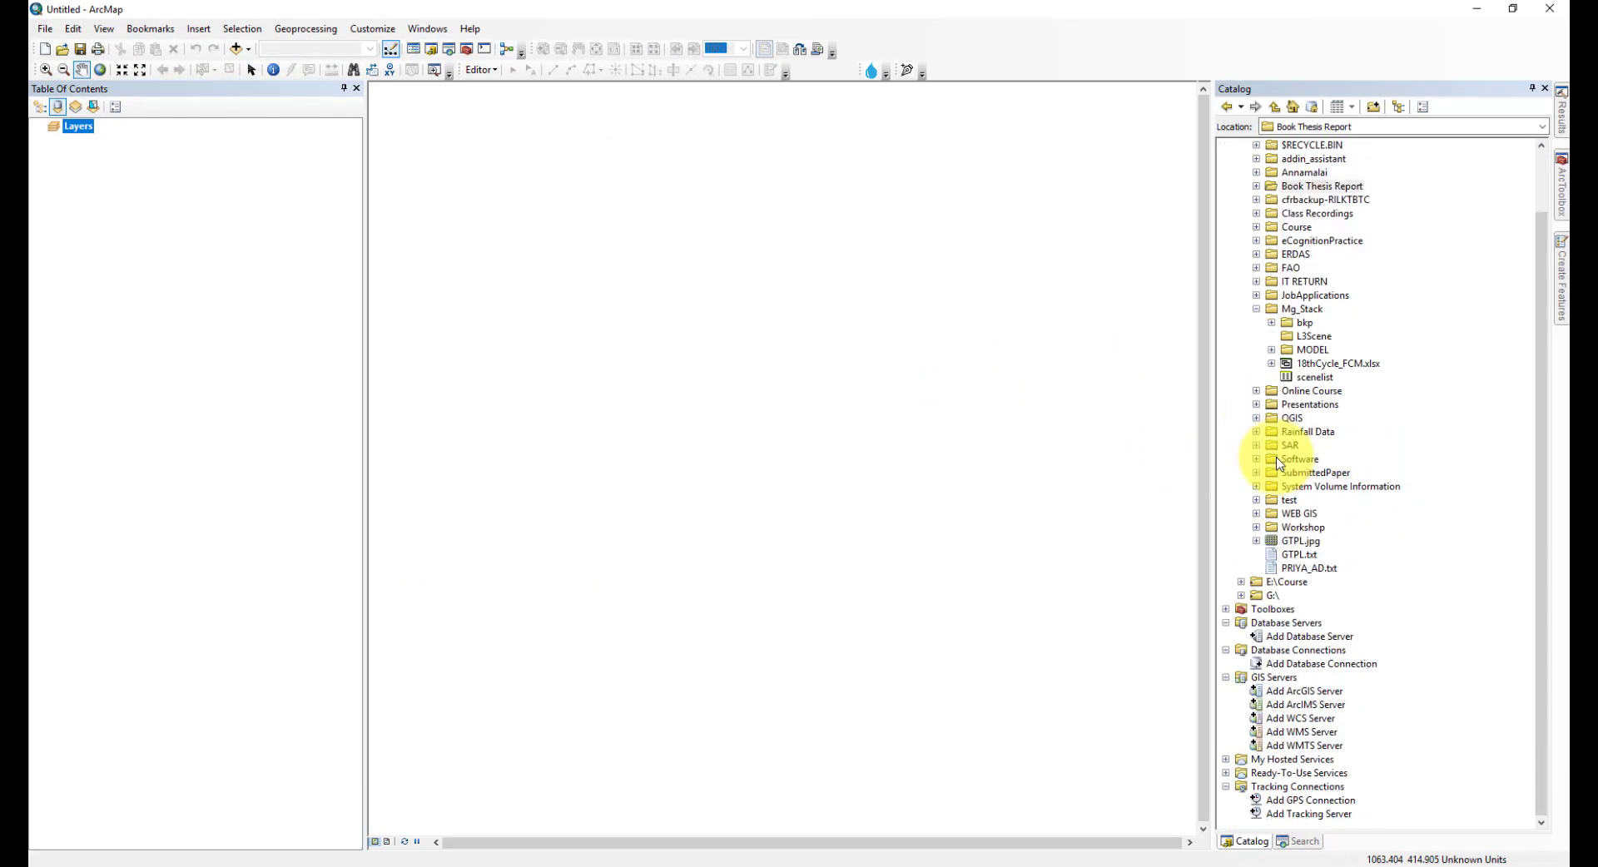
click(1241, 595)
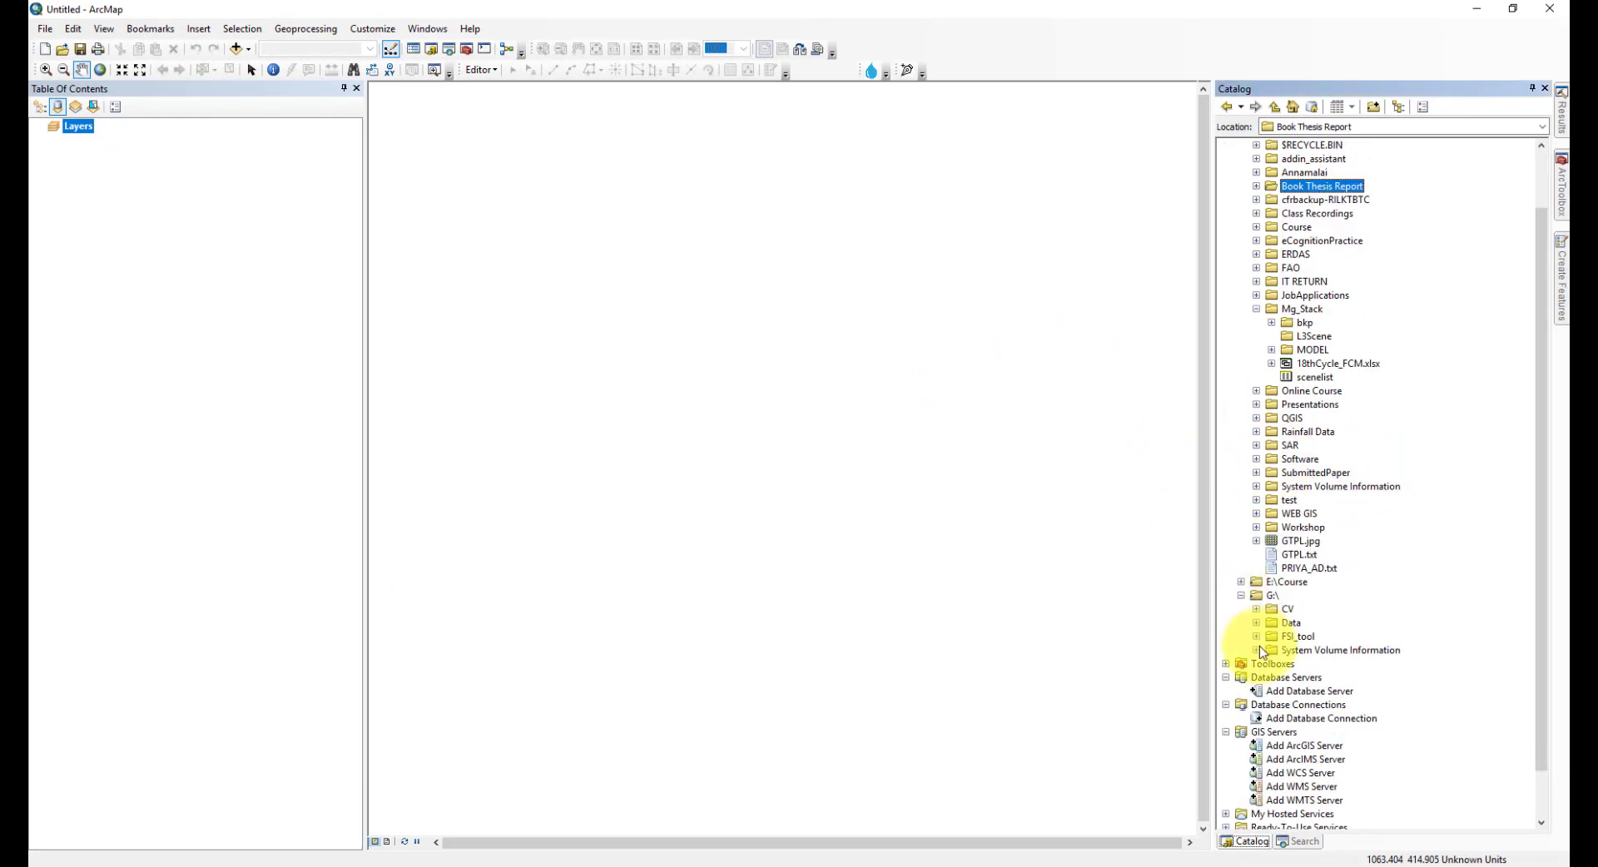
click(1256, 637)
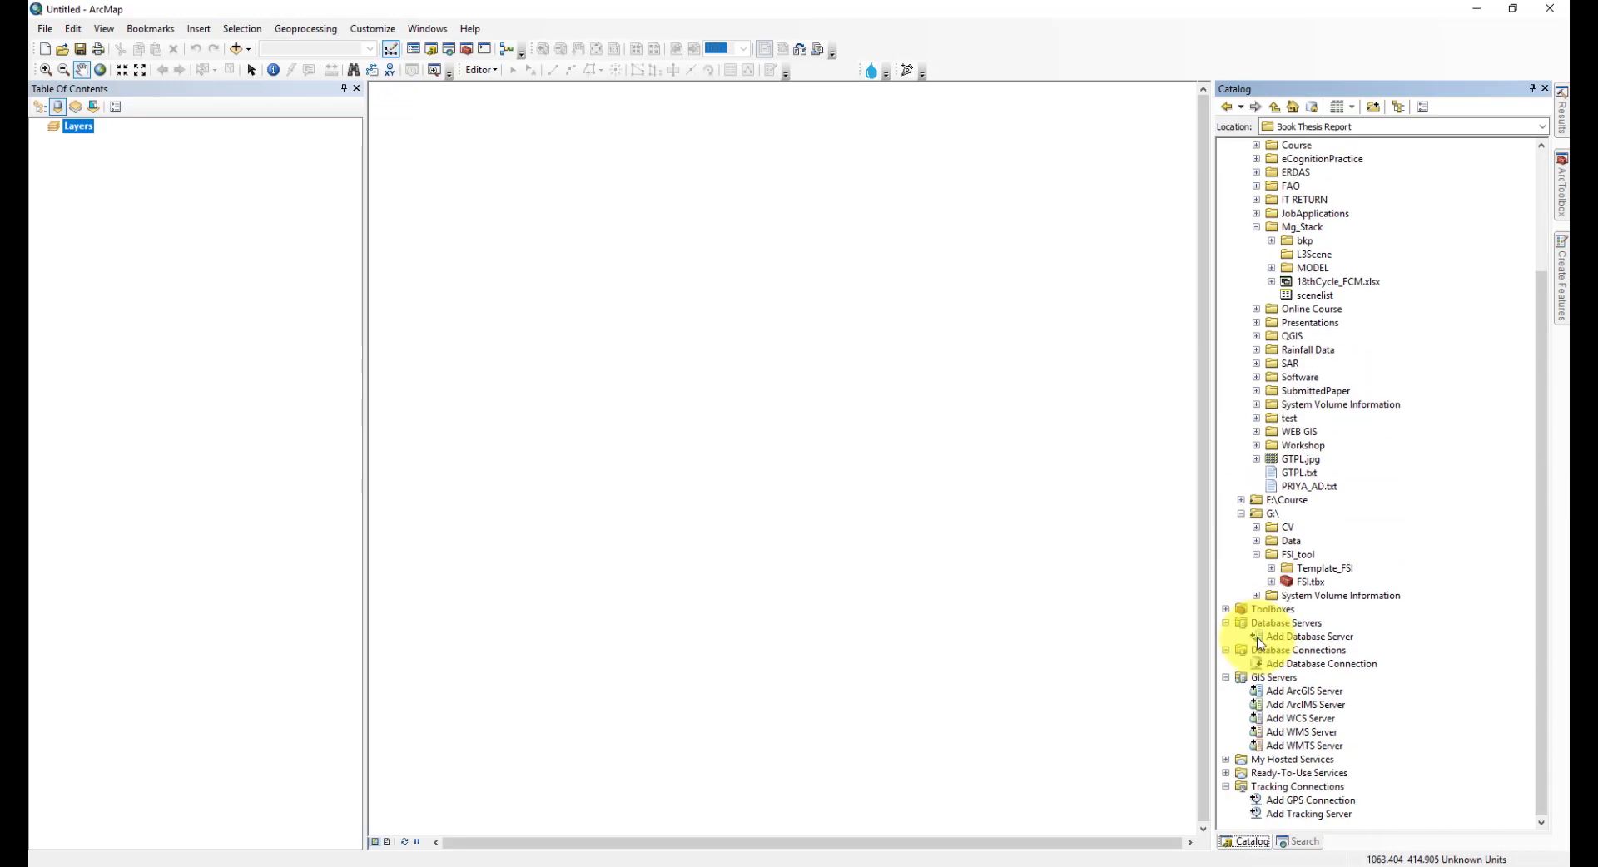
click(1273, 582)
click(1336, 583)
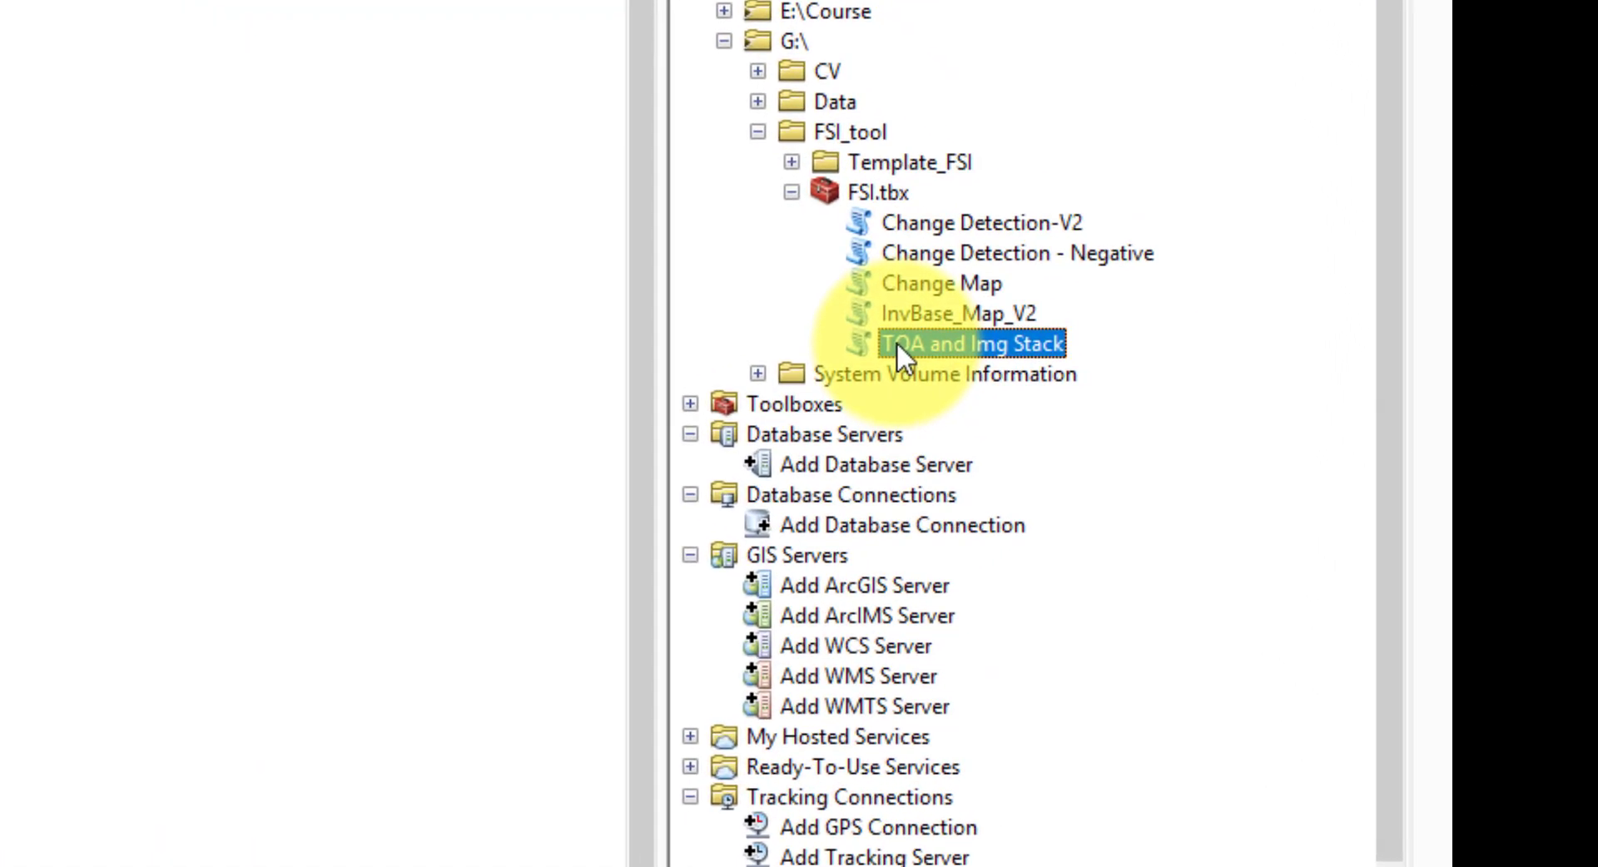
double_click(939, 345)
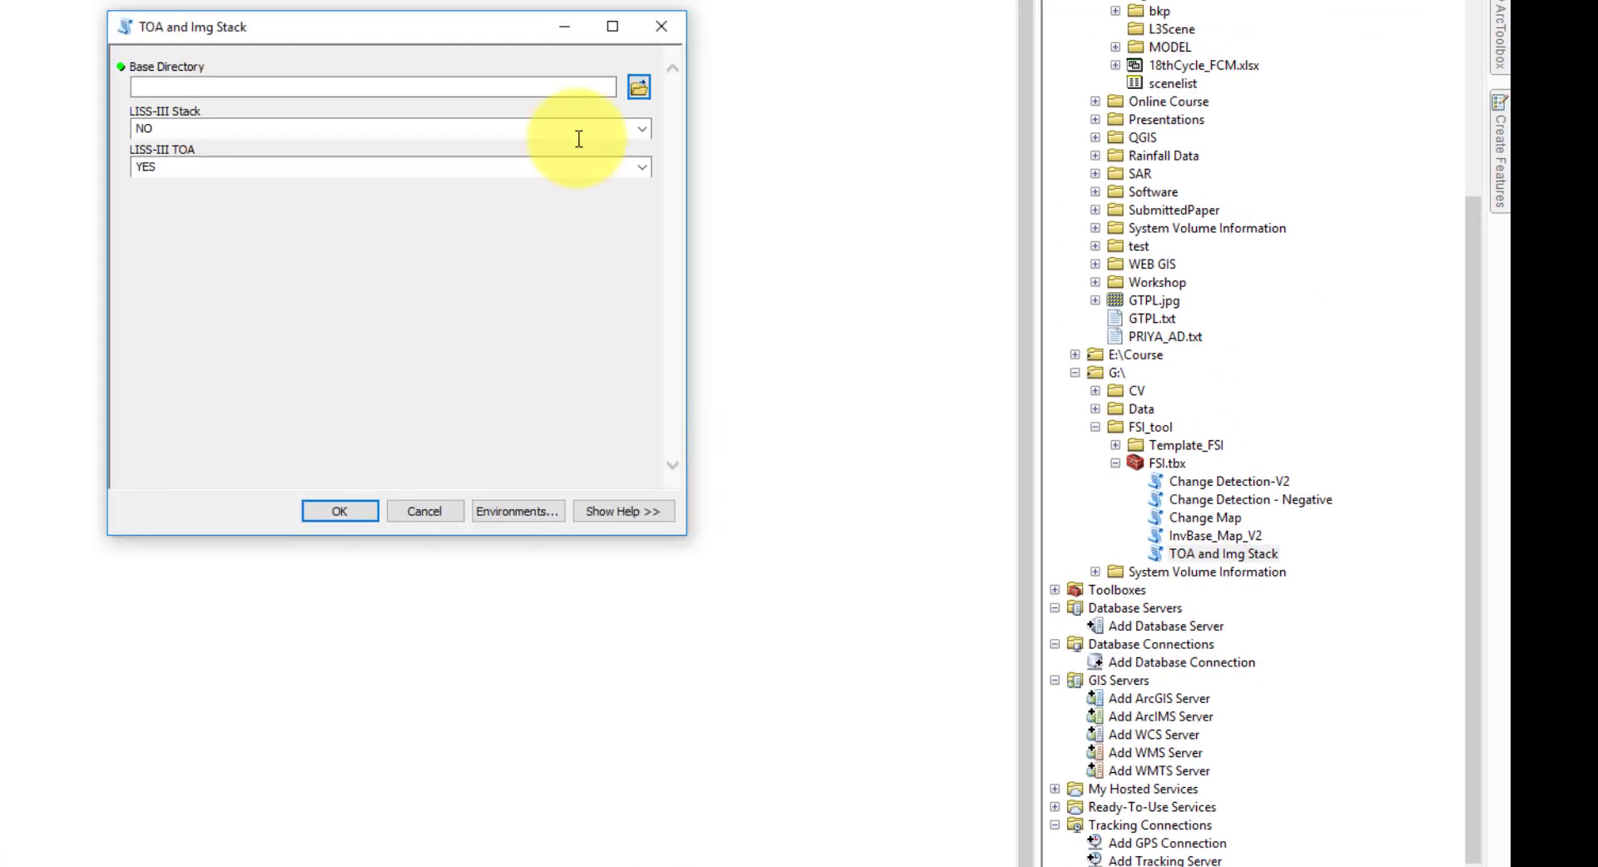
- Show the tool's help and read the descriptions of the tool and its Base Directory parameter
drag(492, 32, 318, 17)
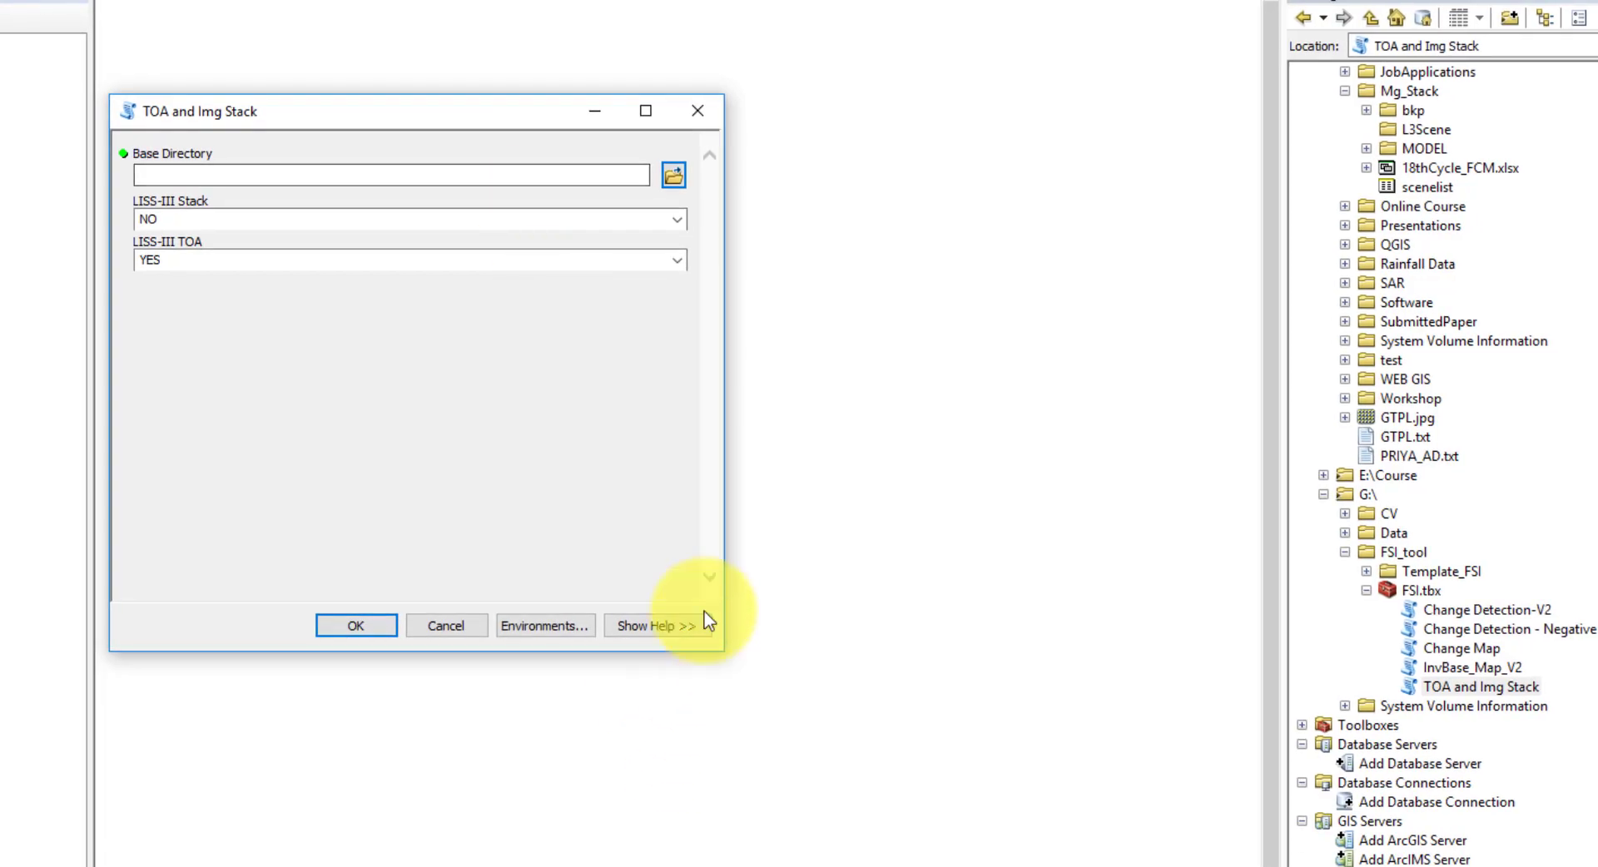
click(654, 622)
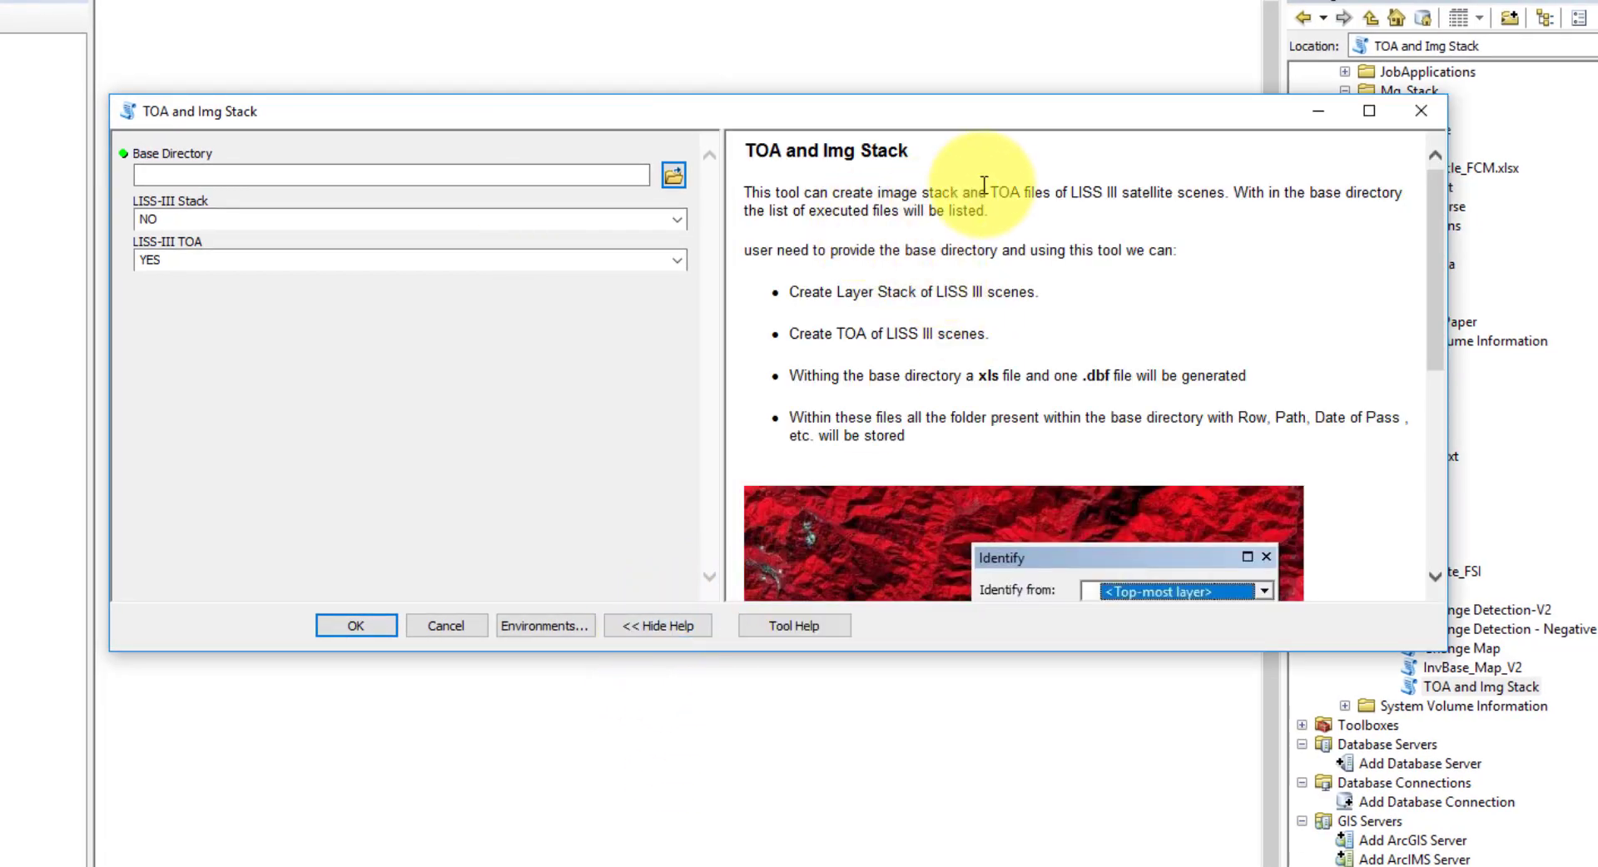
scroll(1008, 337, down, 5)
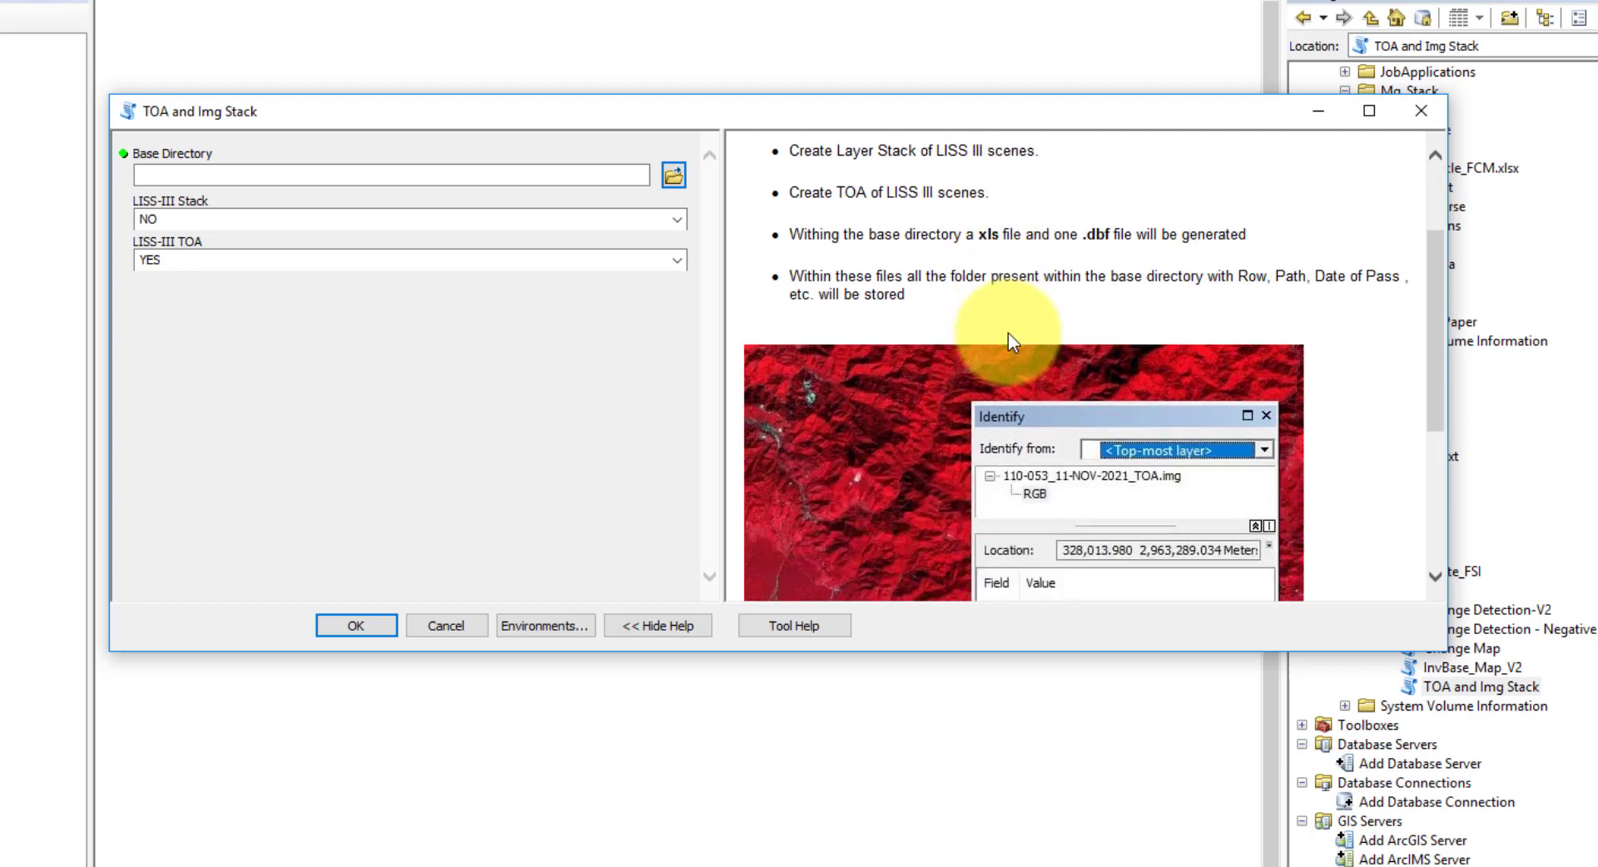
scroll(1008, 359, up, 5)
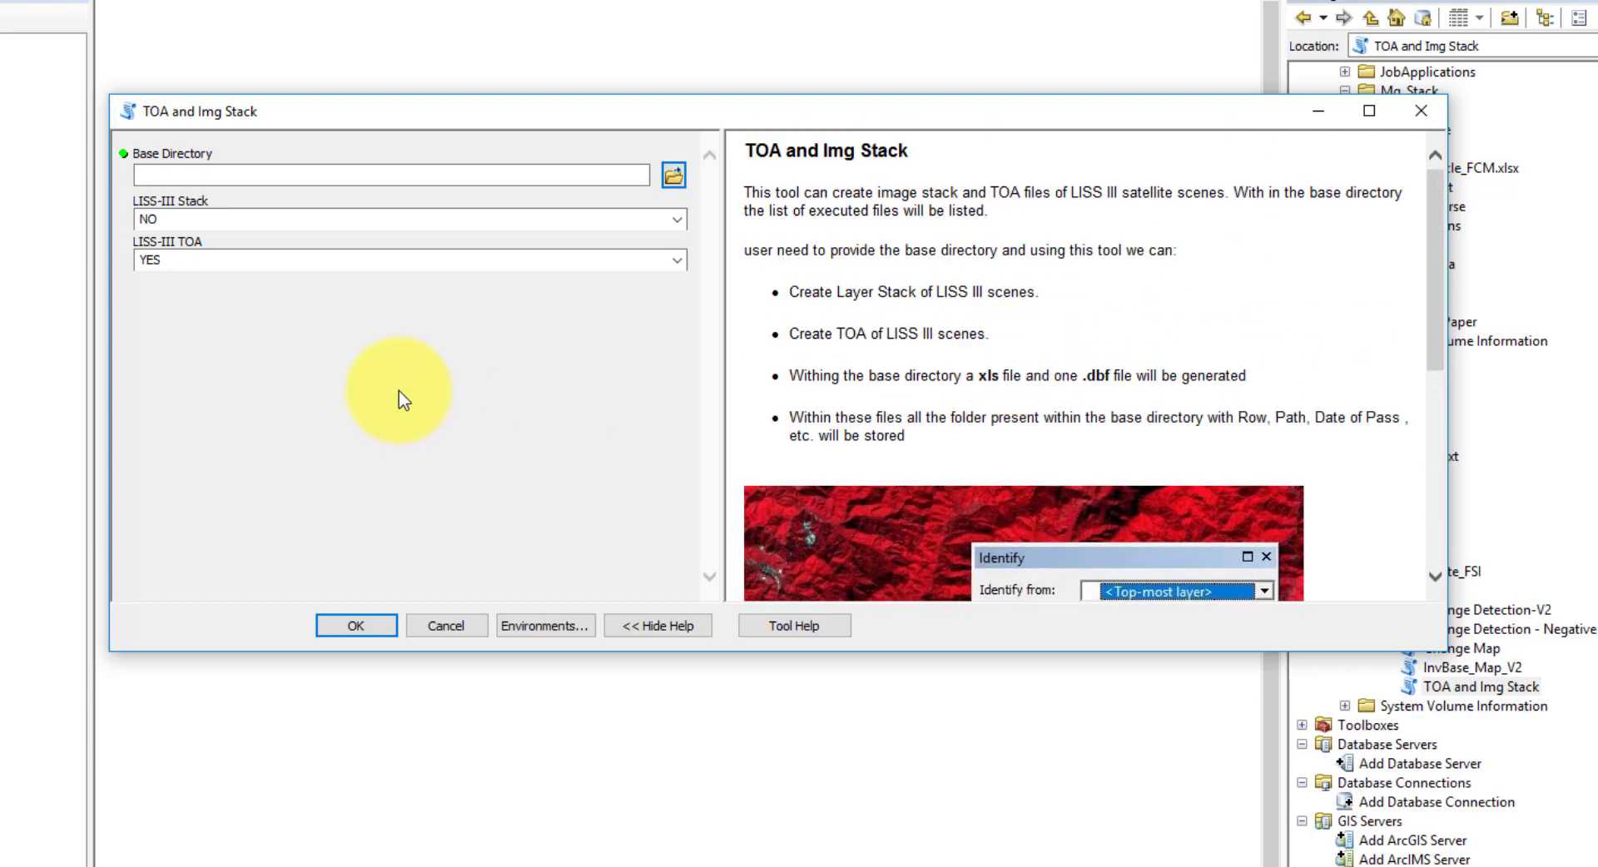
click(423, 175)
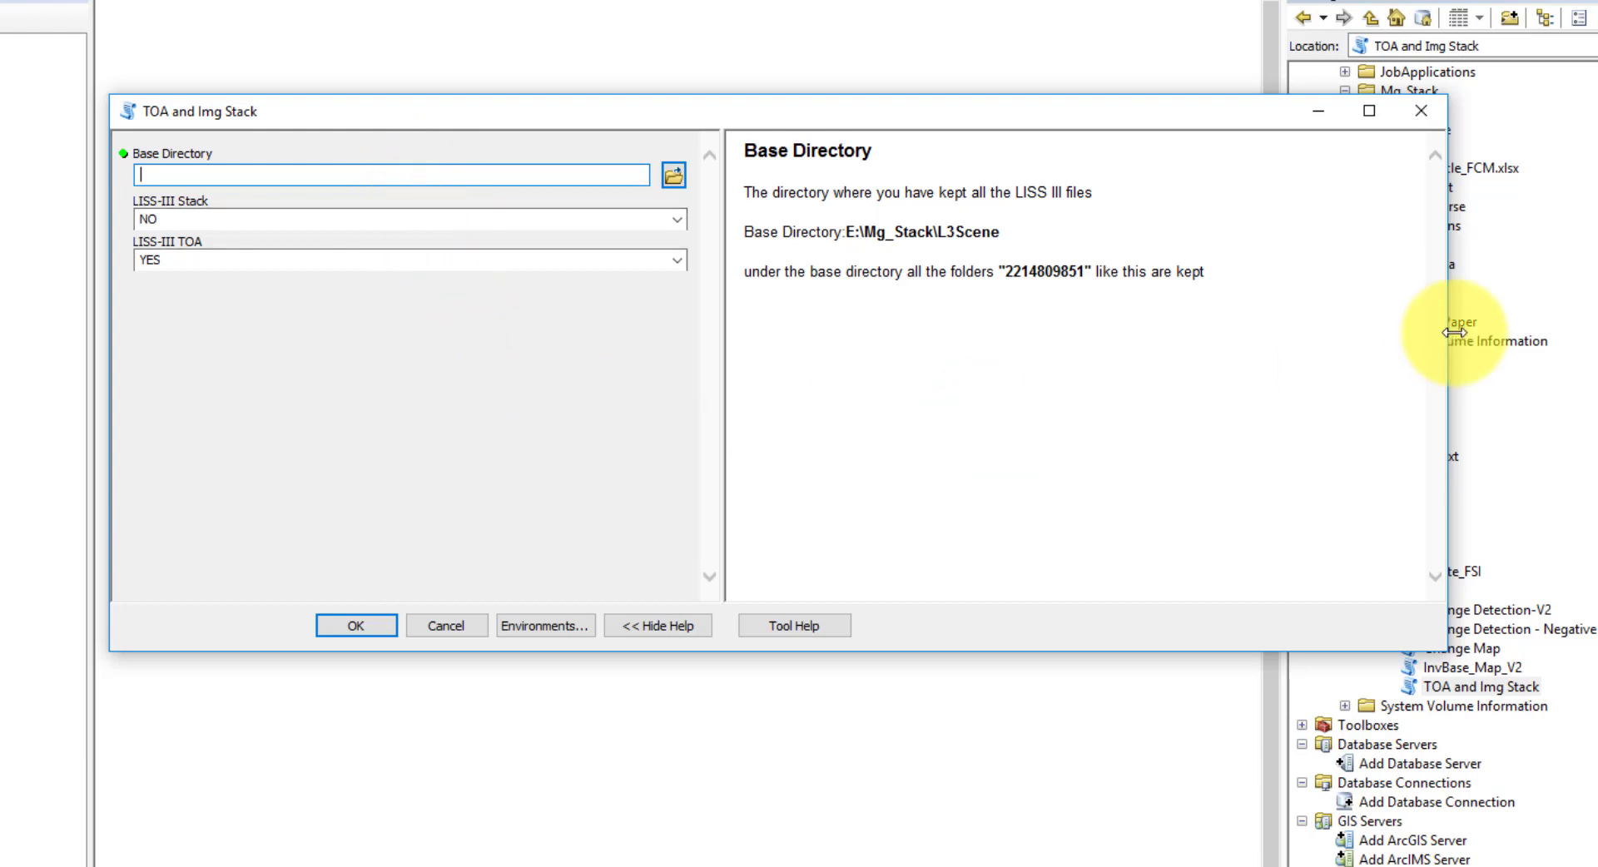
drag(1384, 344, 1309, 399)
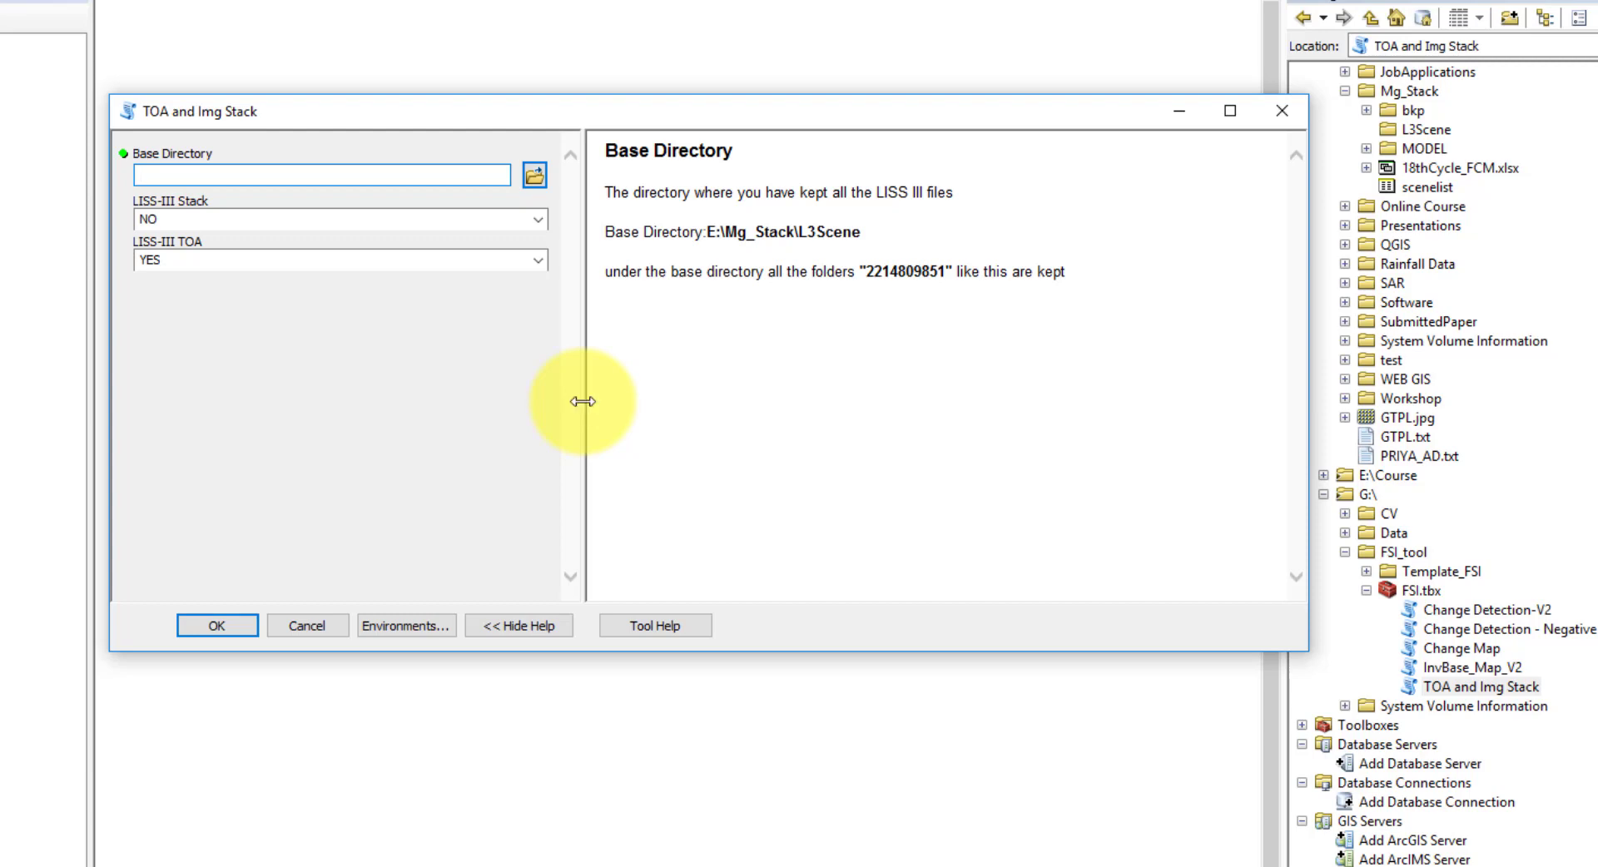
drag(583, 402, 896, 450)
scroll(1481, 463, up, 3)
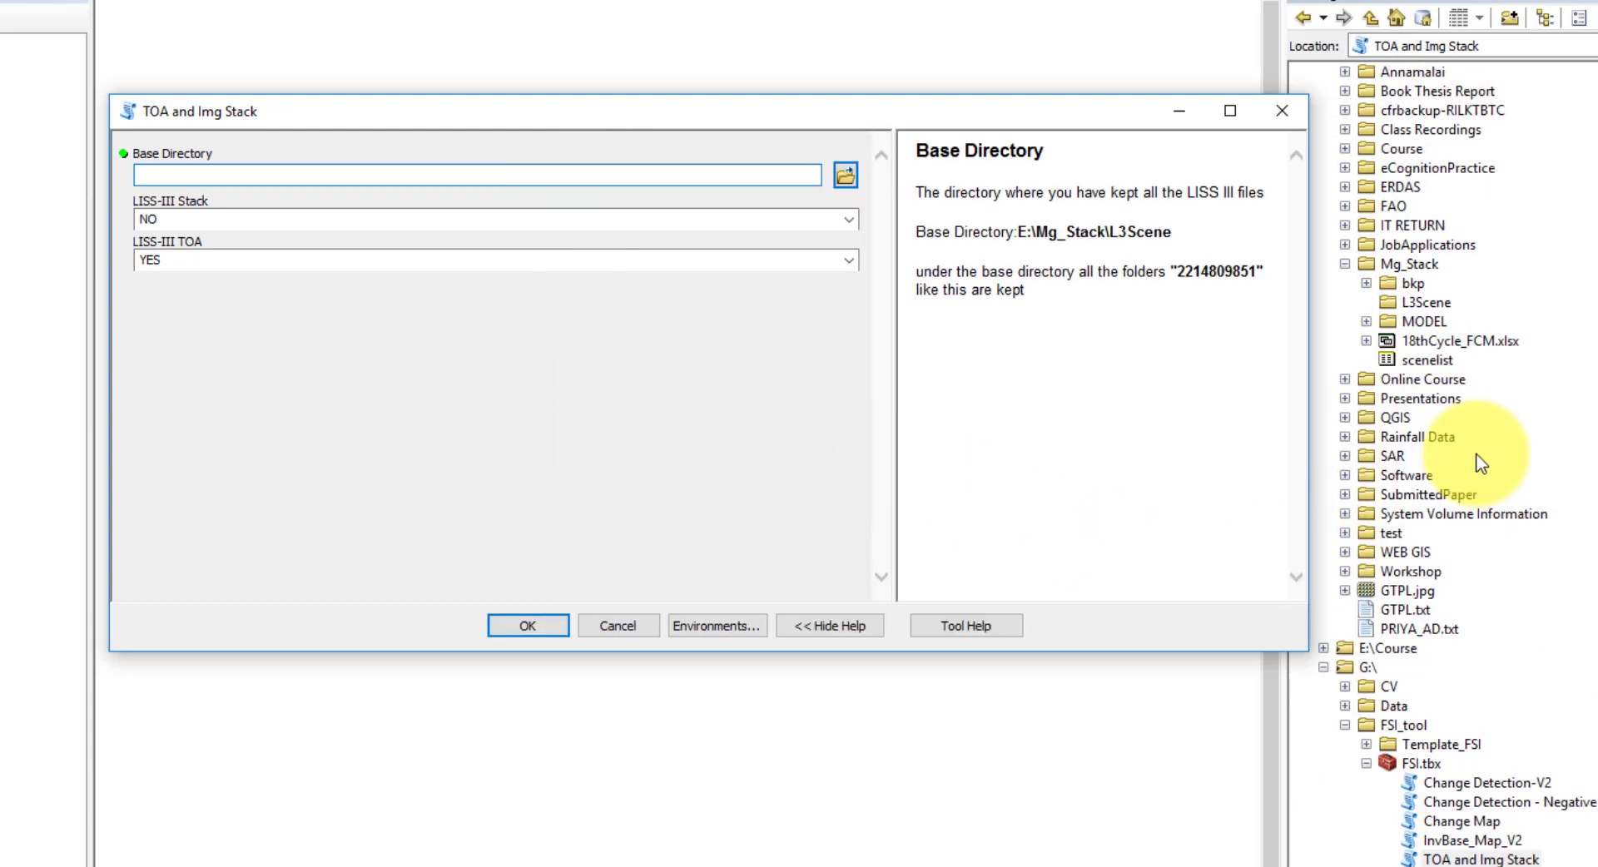
scroll(1474, 449, up, 1)
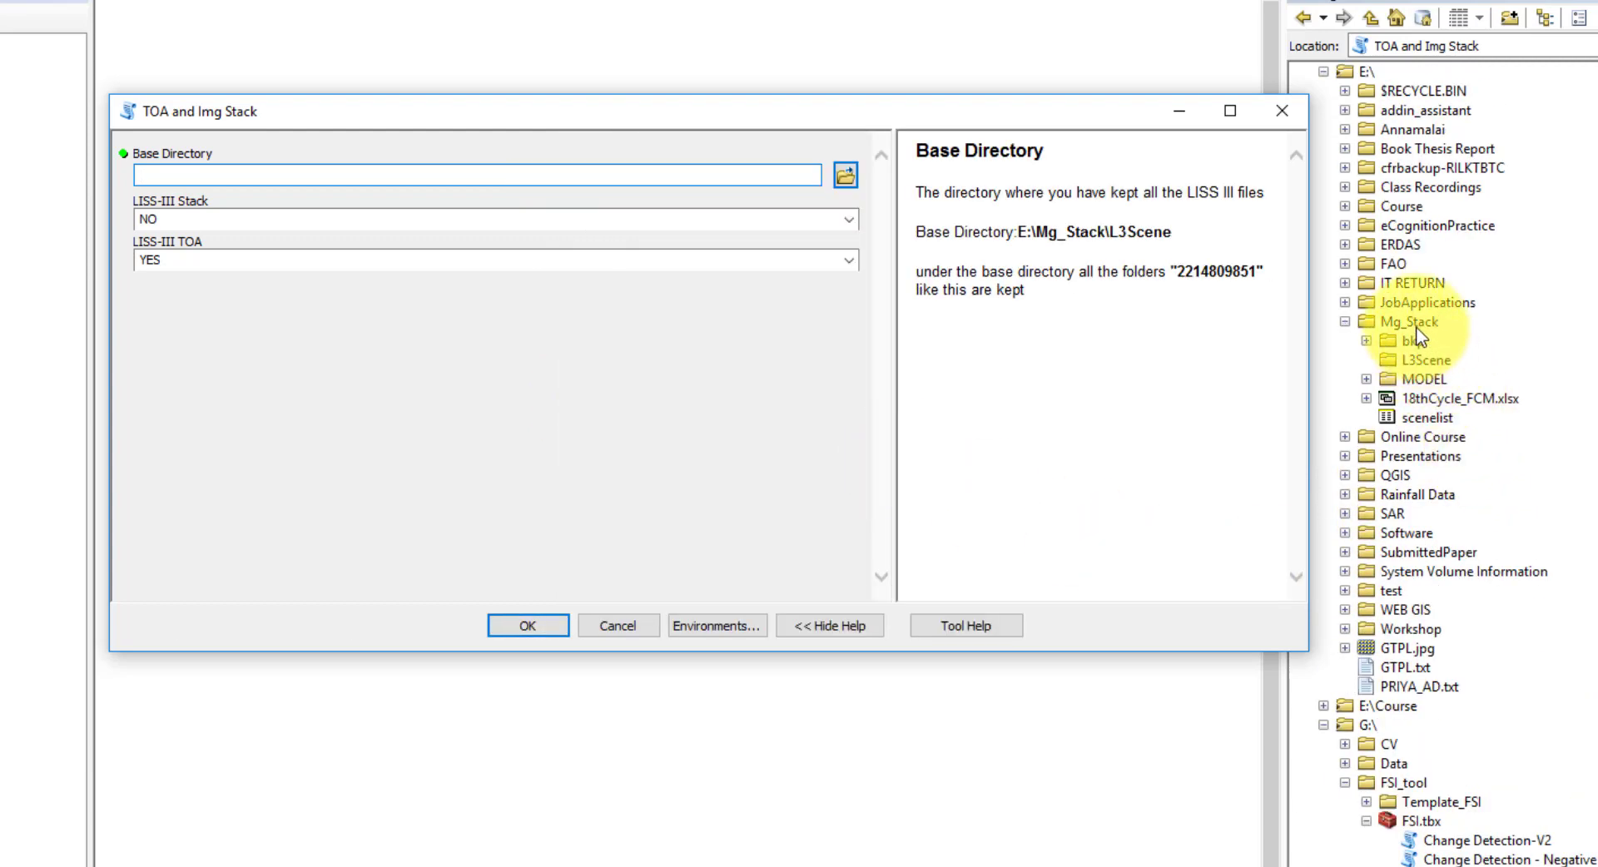
- Refresh the Mg_Stack folder in the Catalog and expand L3Scene to show the extracted scene folders
click(1415, 361)
right_click(1409, 322)
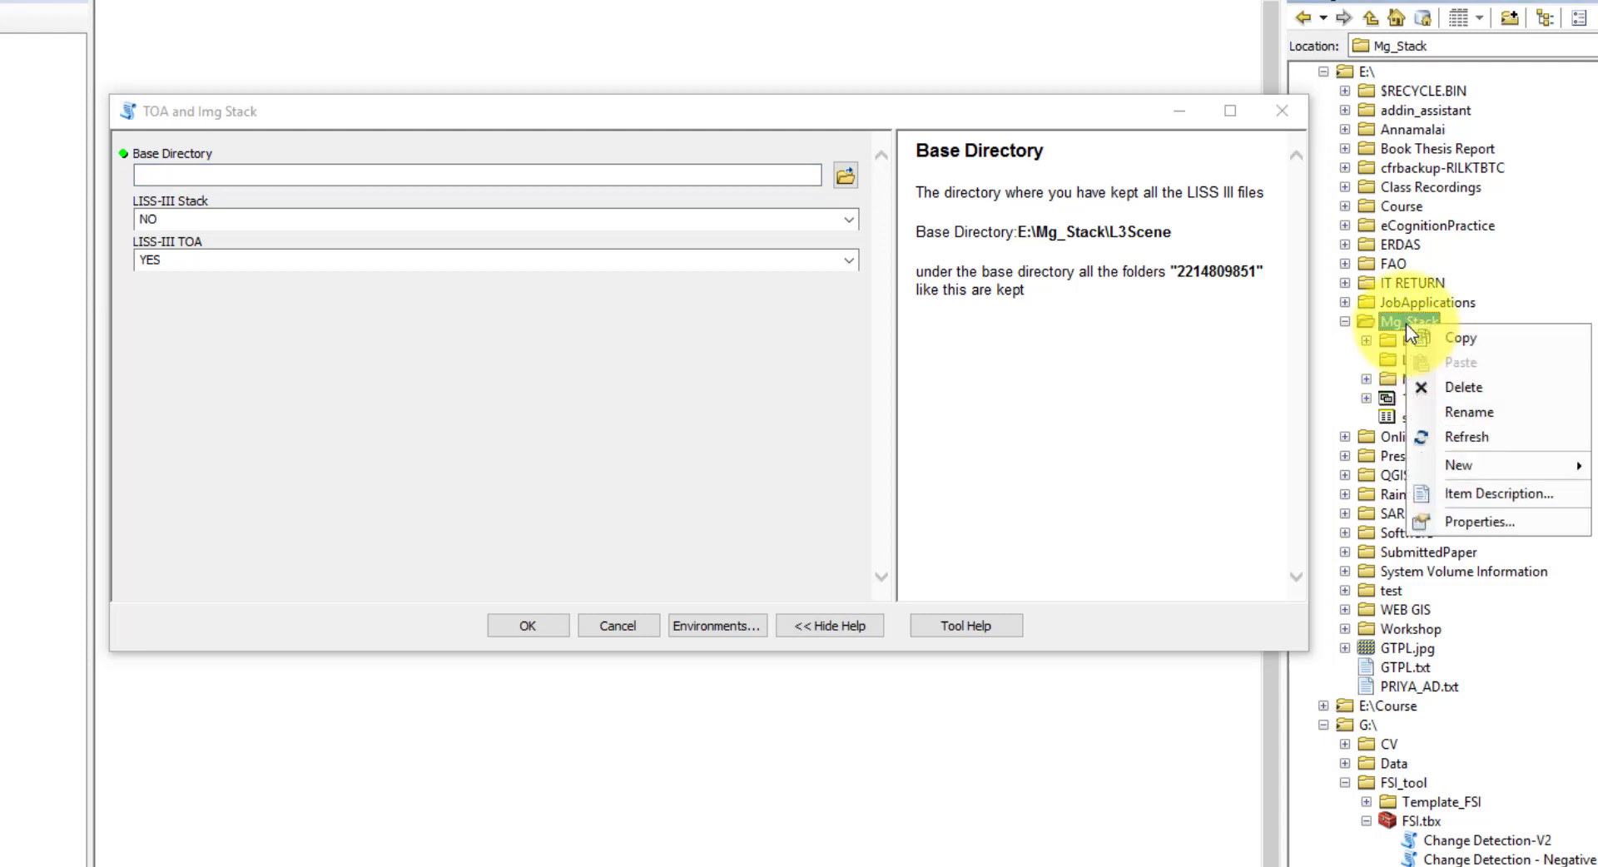
click(1458, 437)
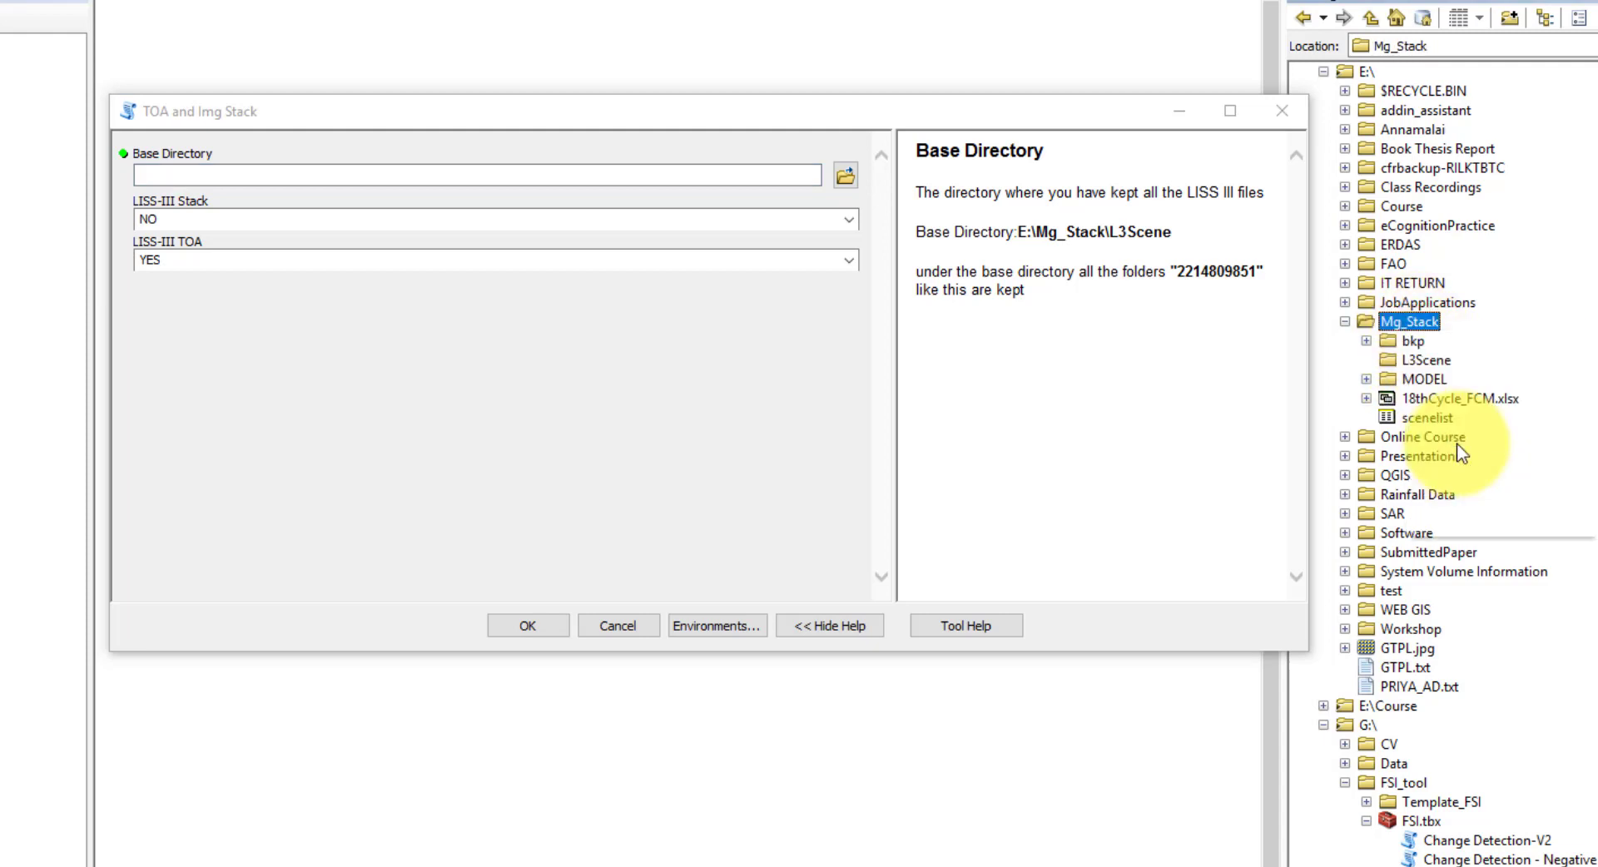
double_click(1415, 360)
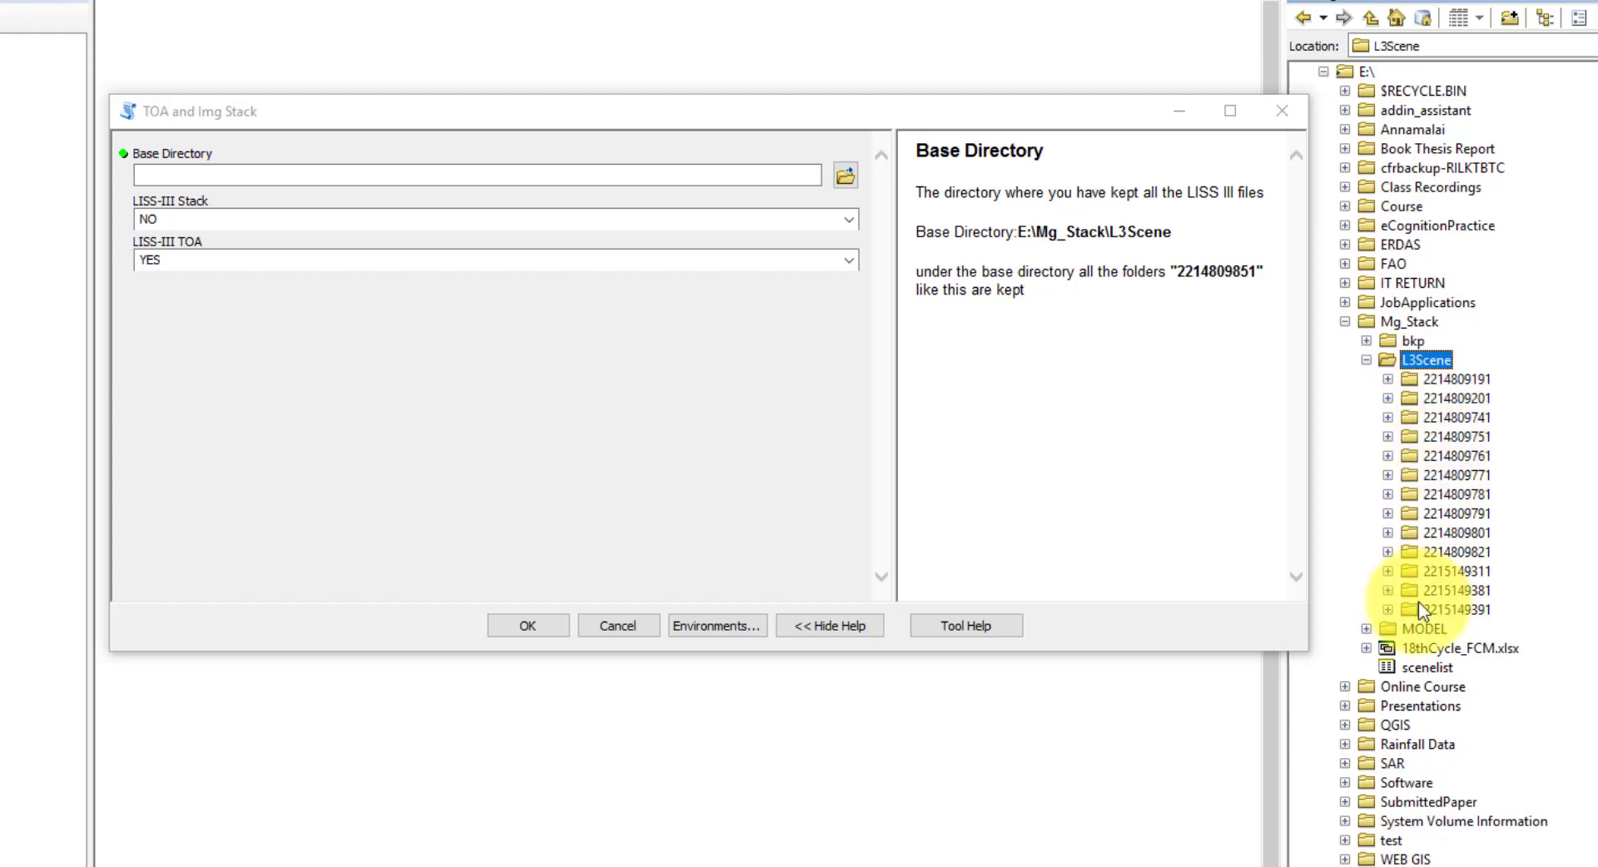
- Copy the L3Scene location path and paste it into Base Directory as E:\Mg_Stack\L3Scene
click(1461, 48)
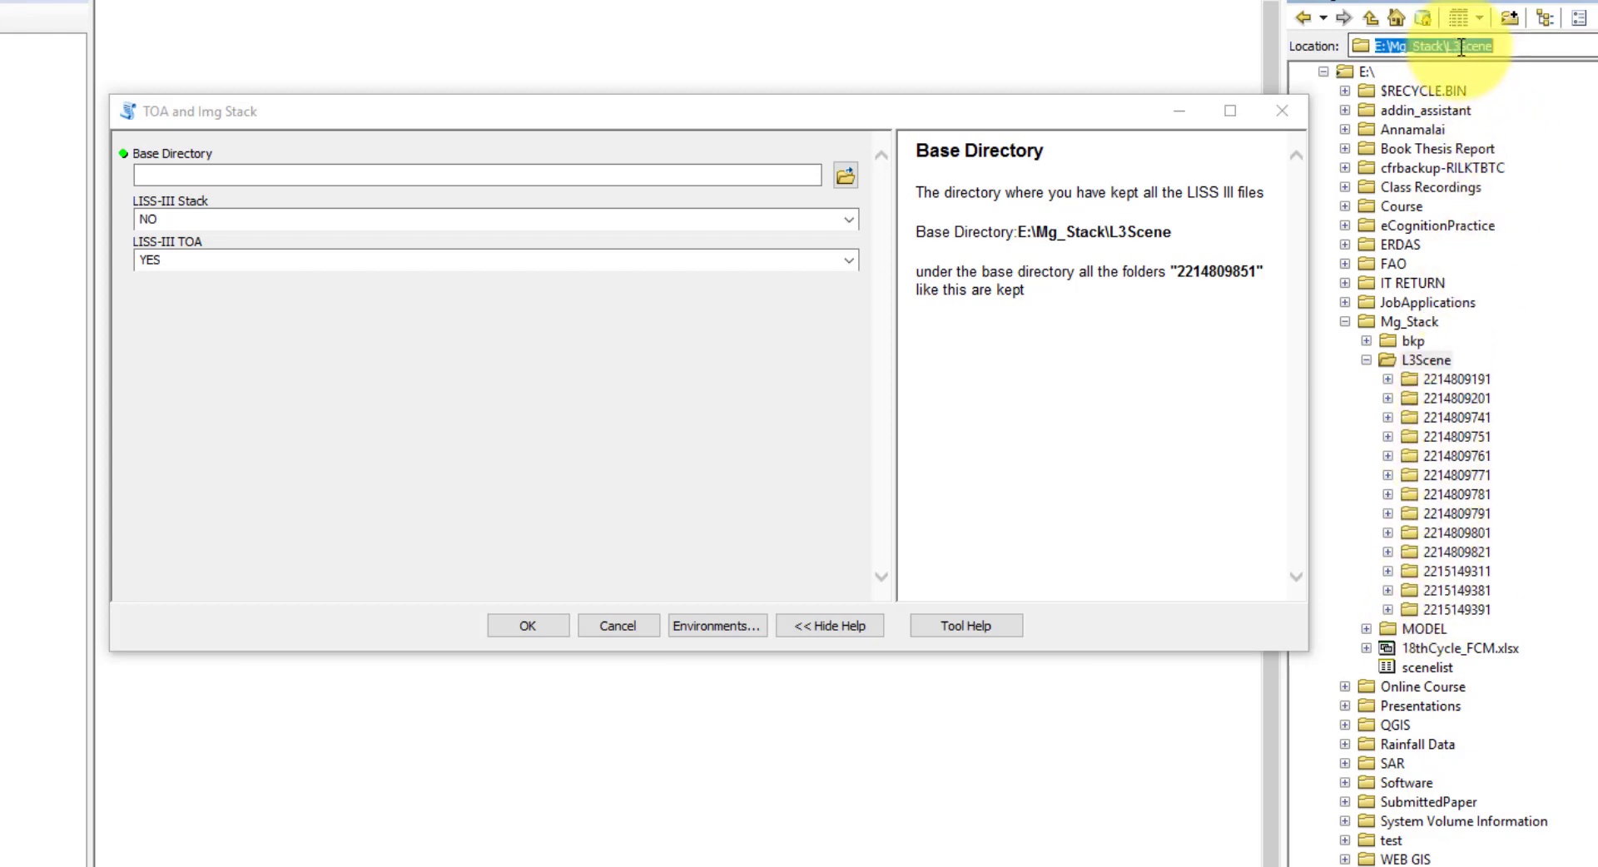
right_click(1461, 47)
click(1501, 123)
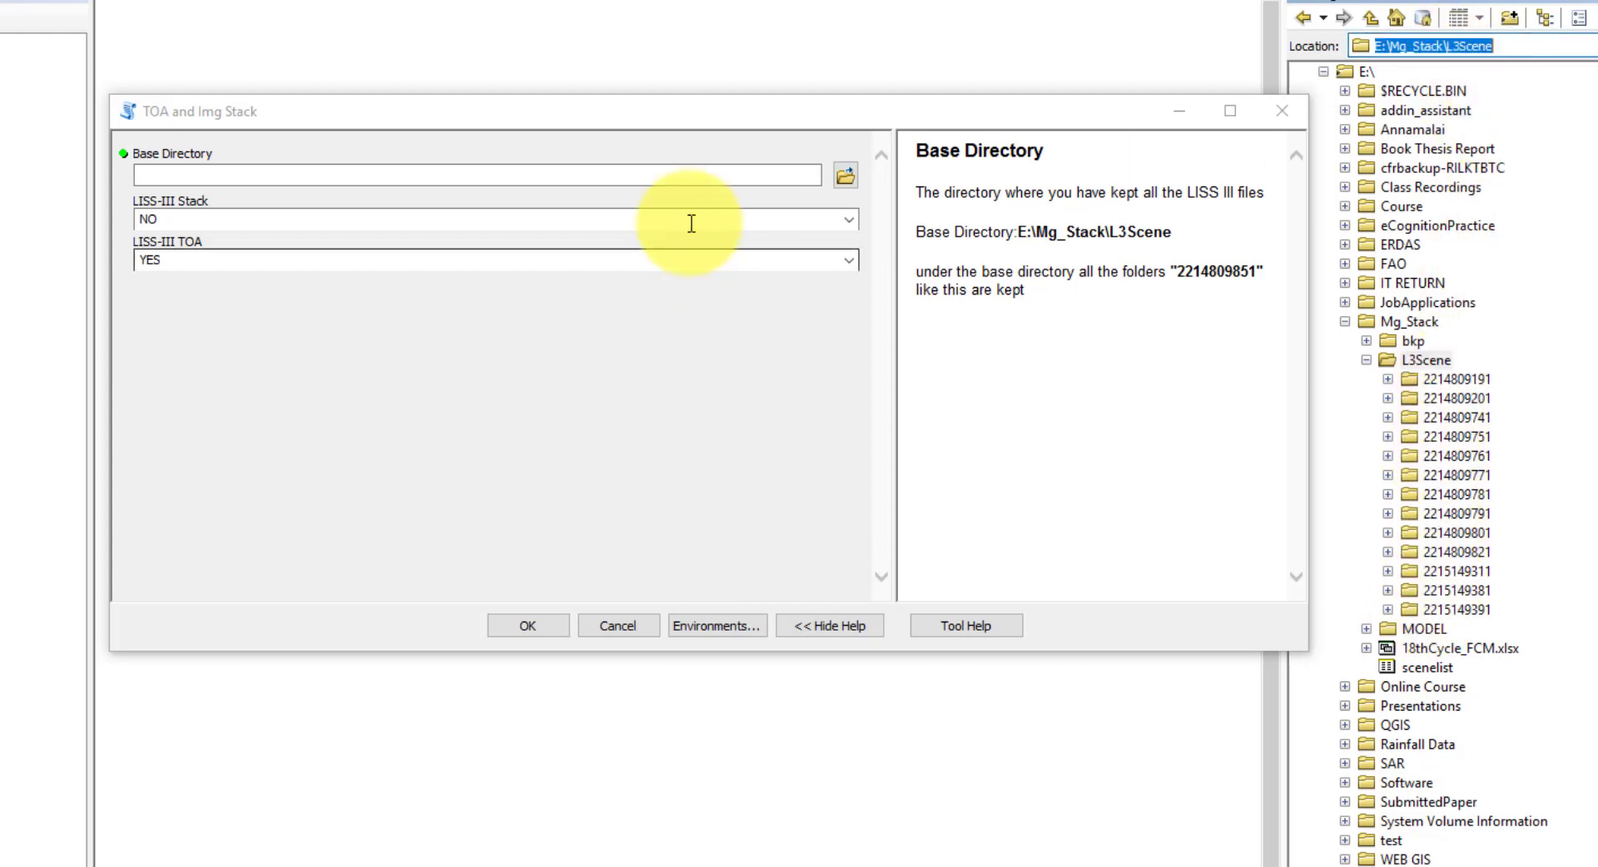
click(682, 175)
right_click(682, 176)
click(718, 275)
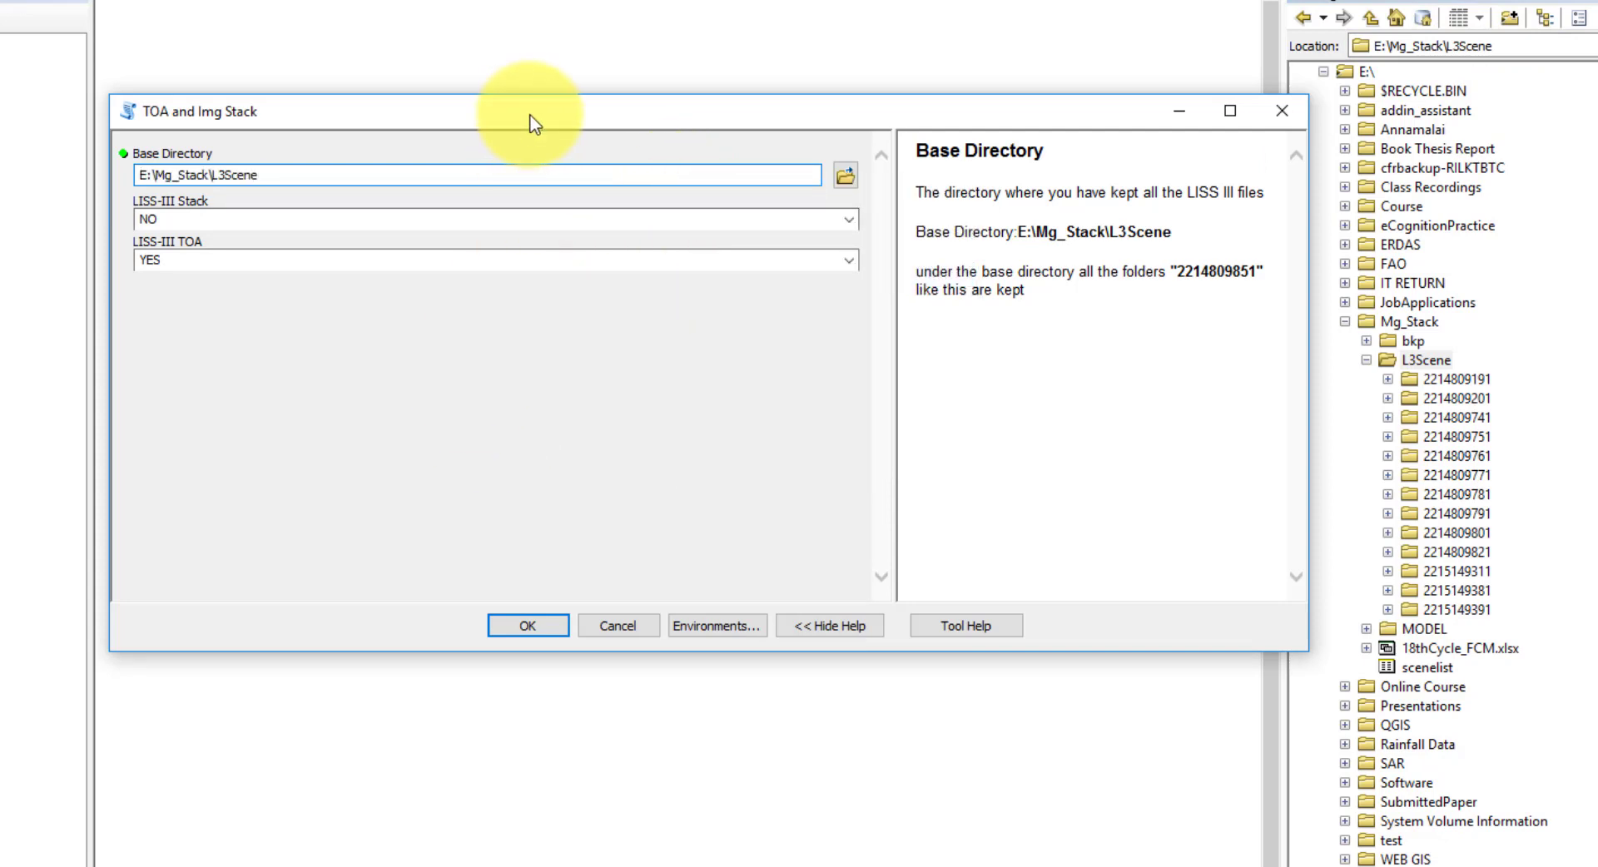
drag(527, 117, 544, 117)
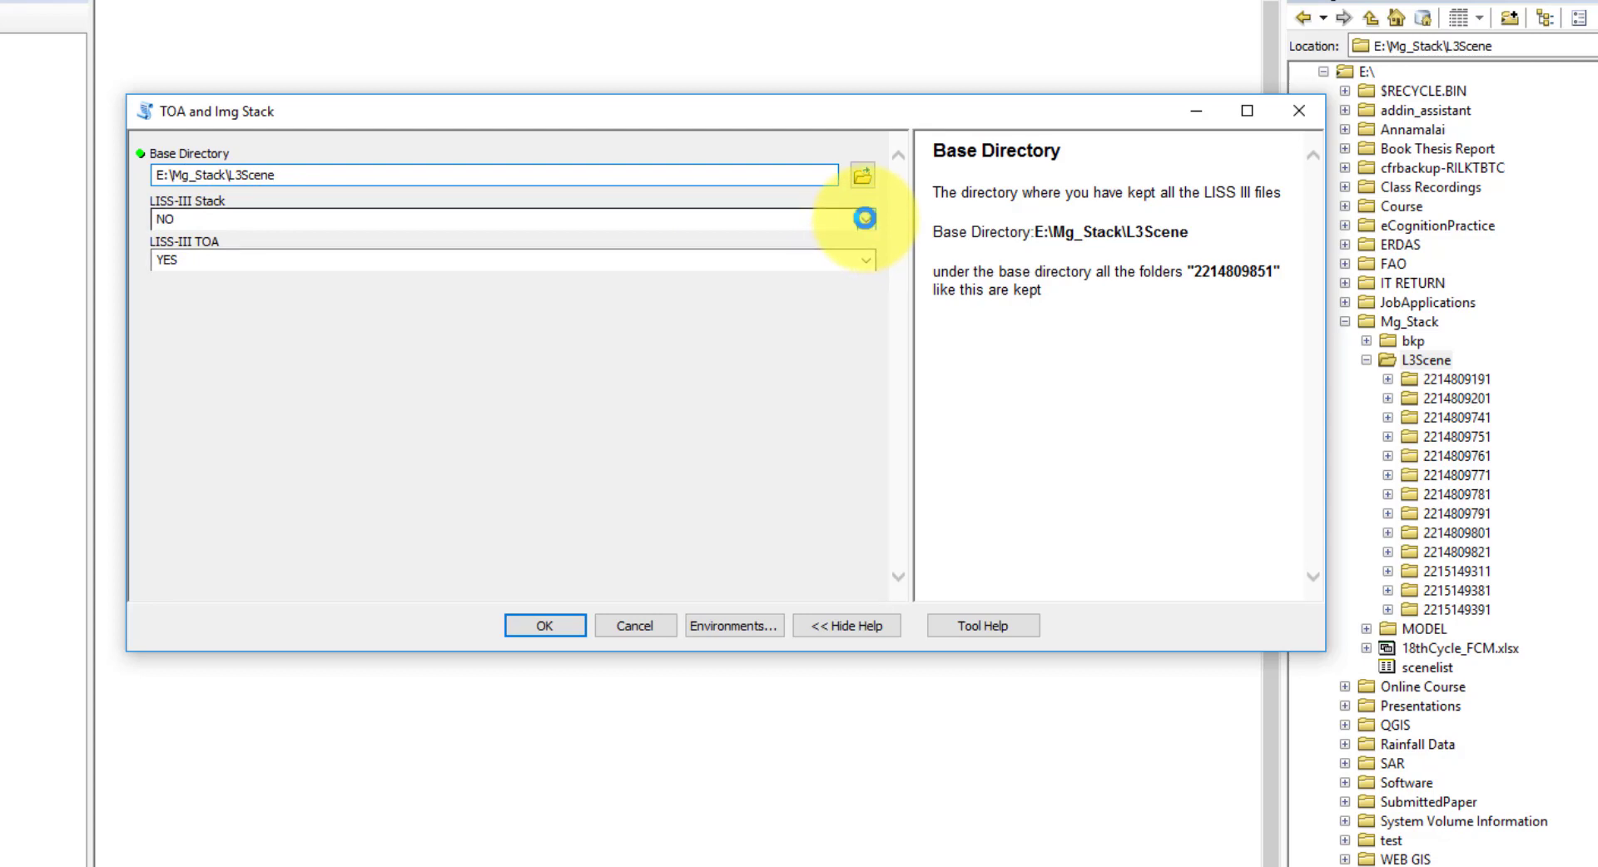
- Set both the LISS-III Stack and LISS-III TOA options to NO
click(865, 218)
click(286, 398)
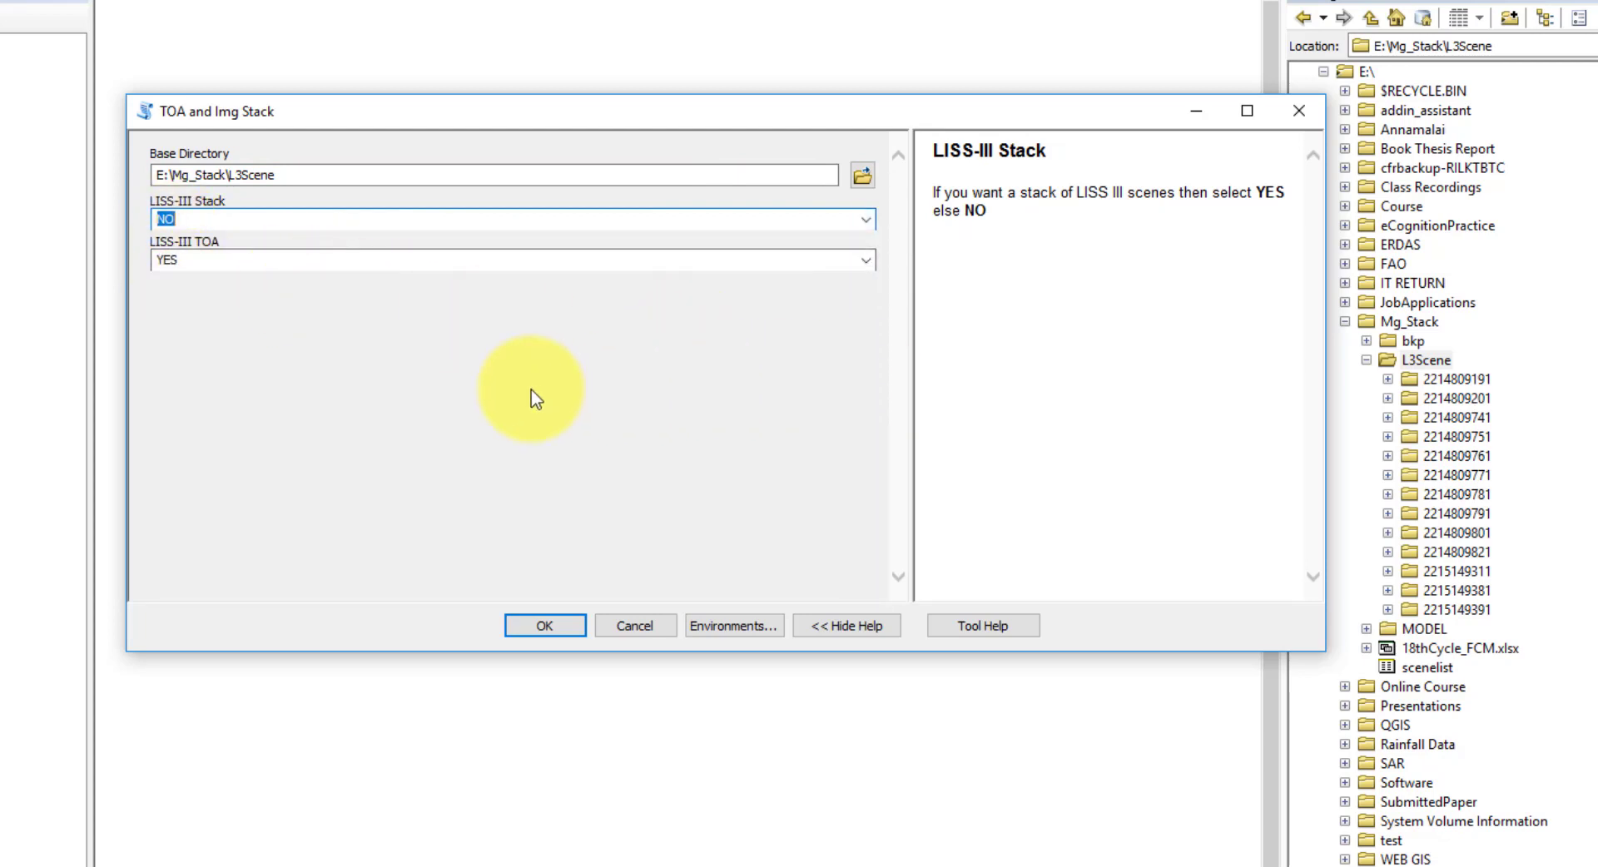
click(864, 262)
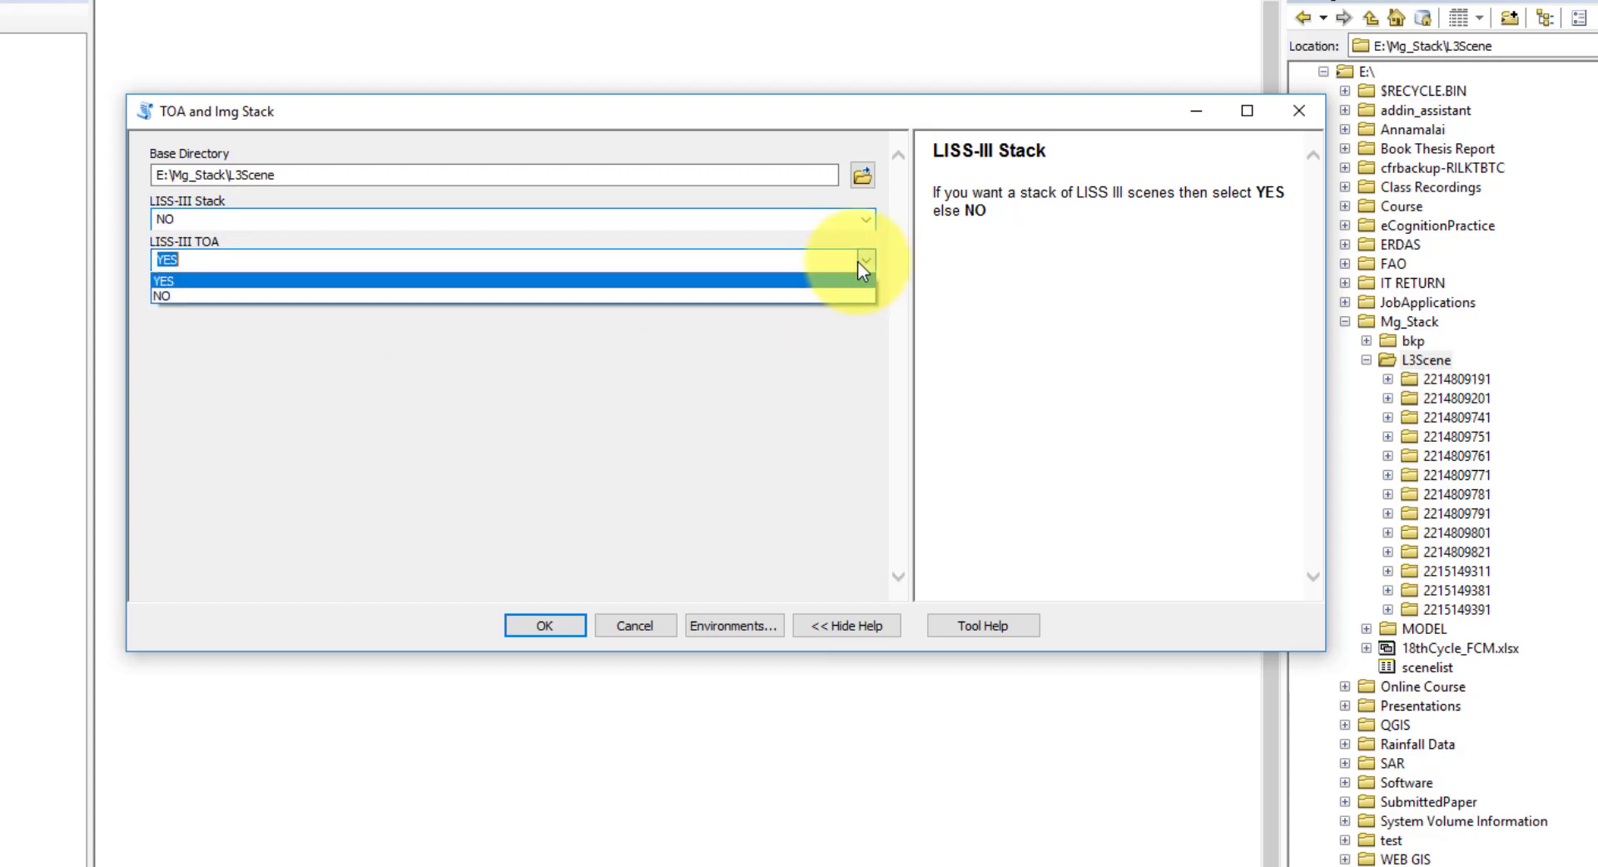
click(169, 297)
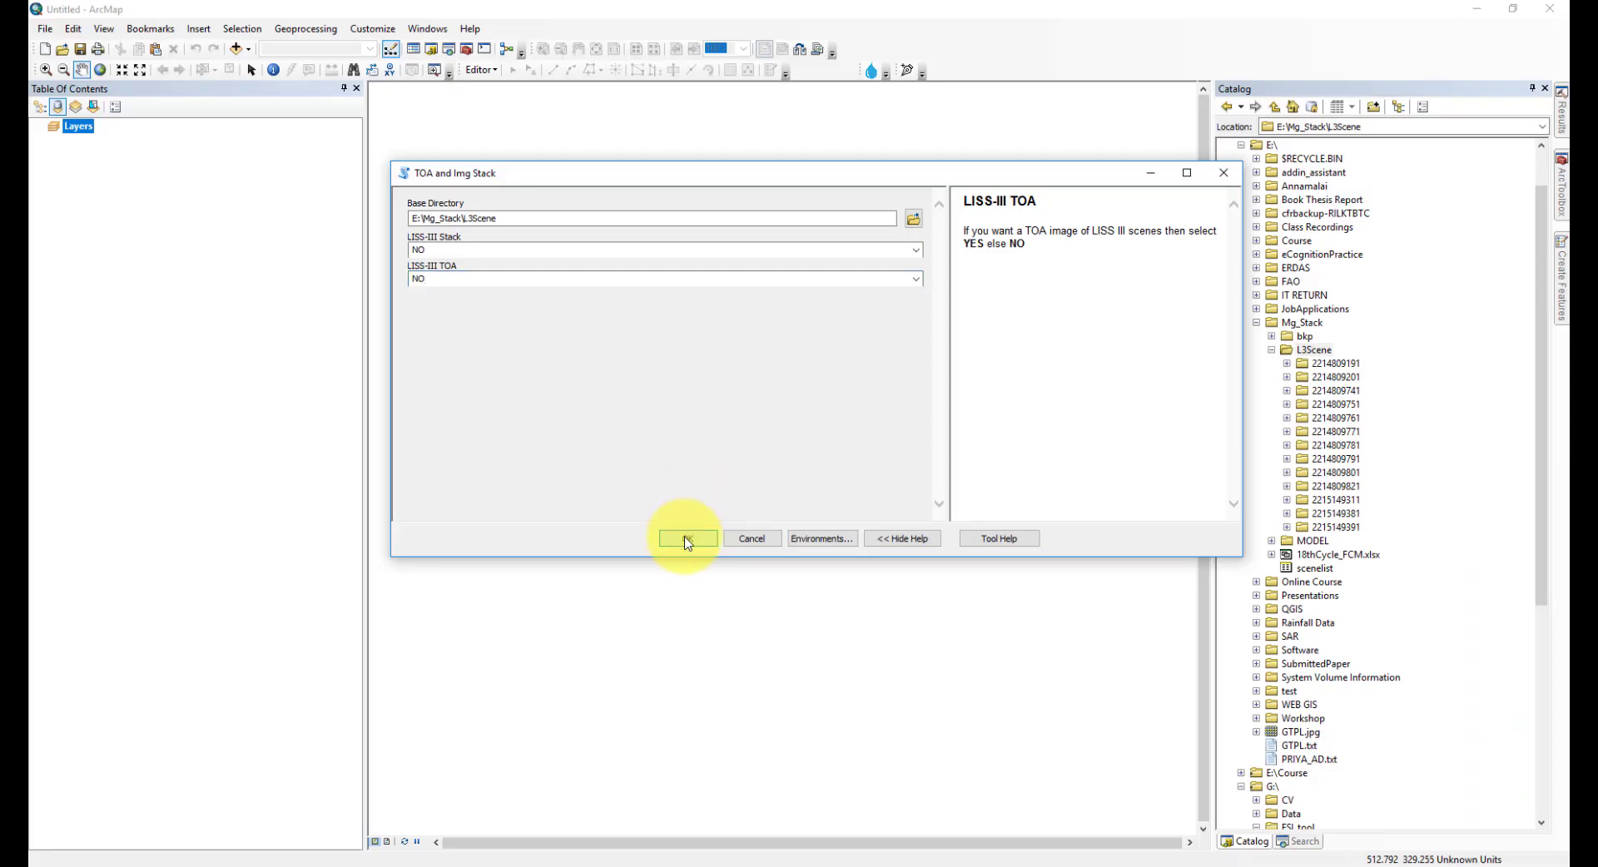
- Run the tool with both options at NO, then add the generated sceneList.dbf table to the map
click(688, 541)
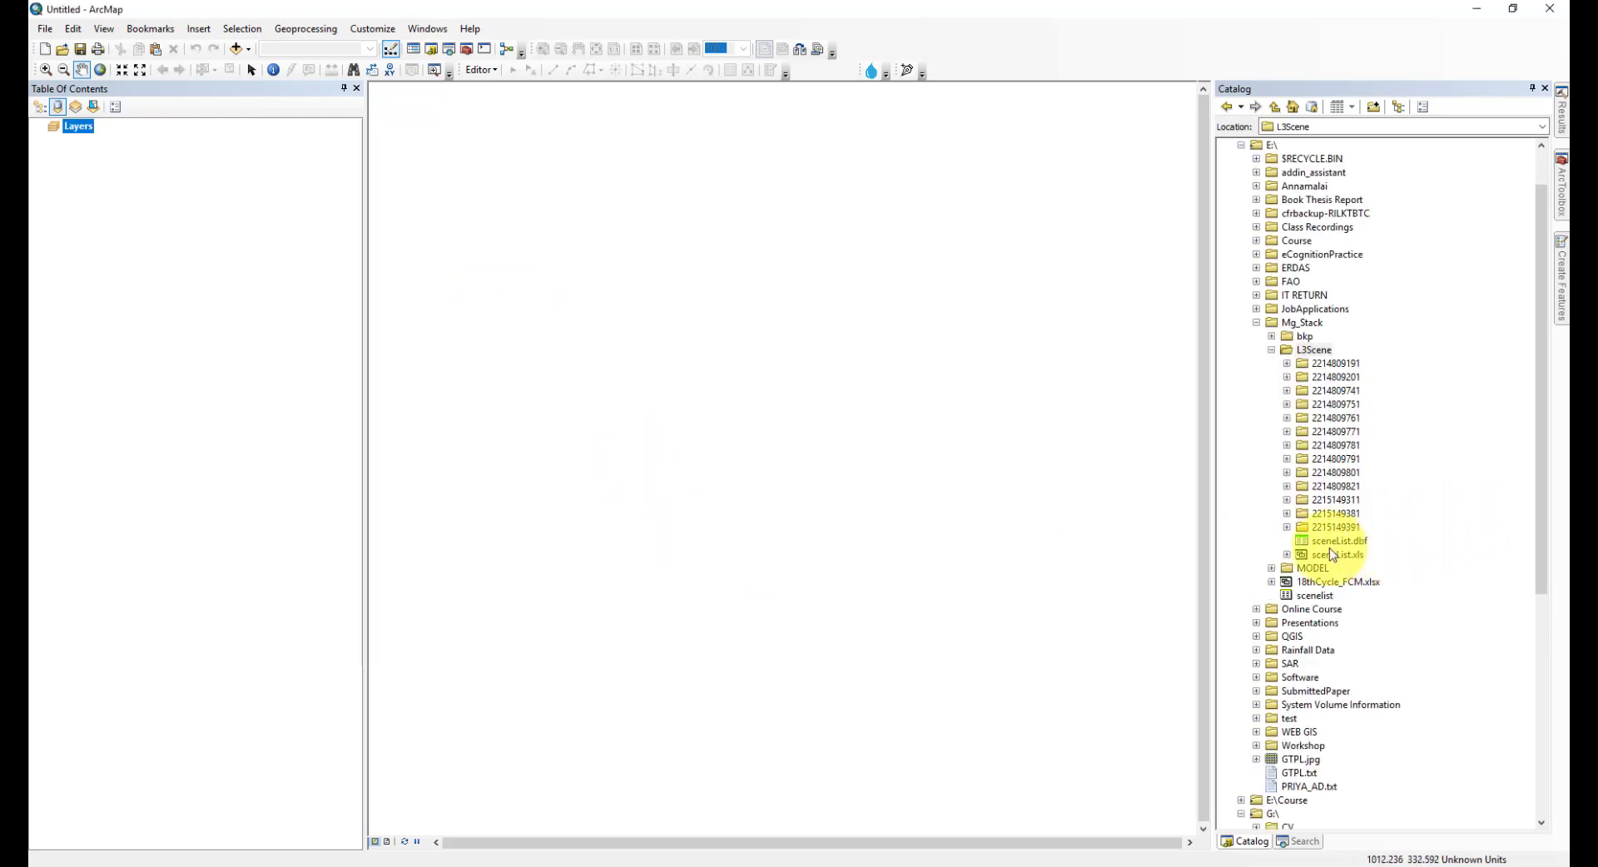
drag(1329, 546, 239, 428)
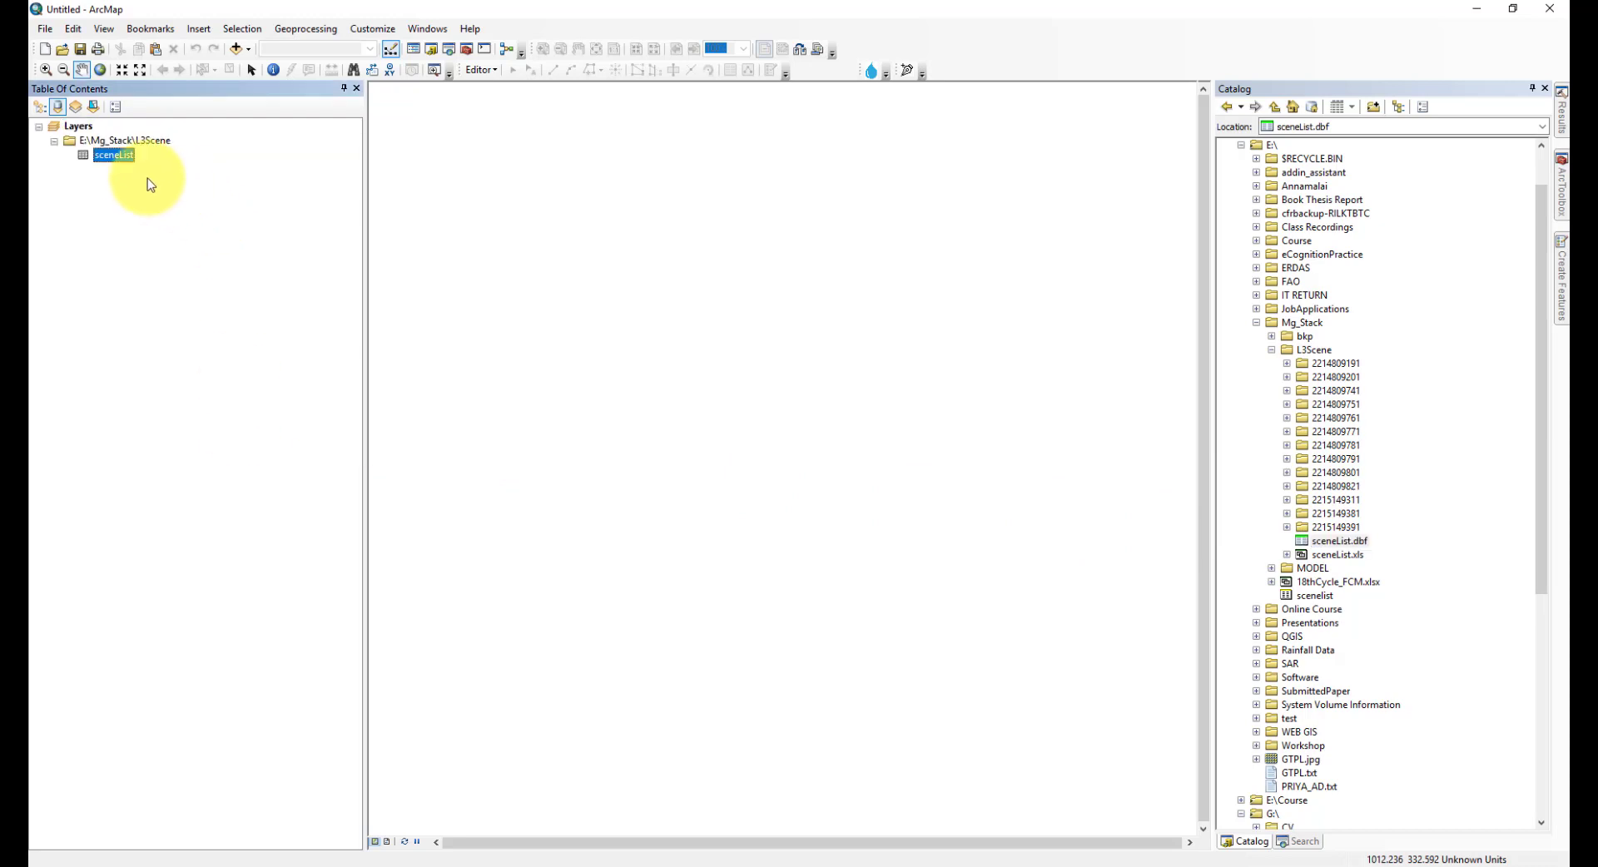
- Open the sceneList attribute table, review its folder, path, row and date-of-pass columns, and close it
right_click(122, 160)
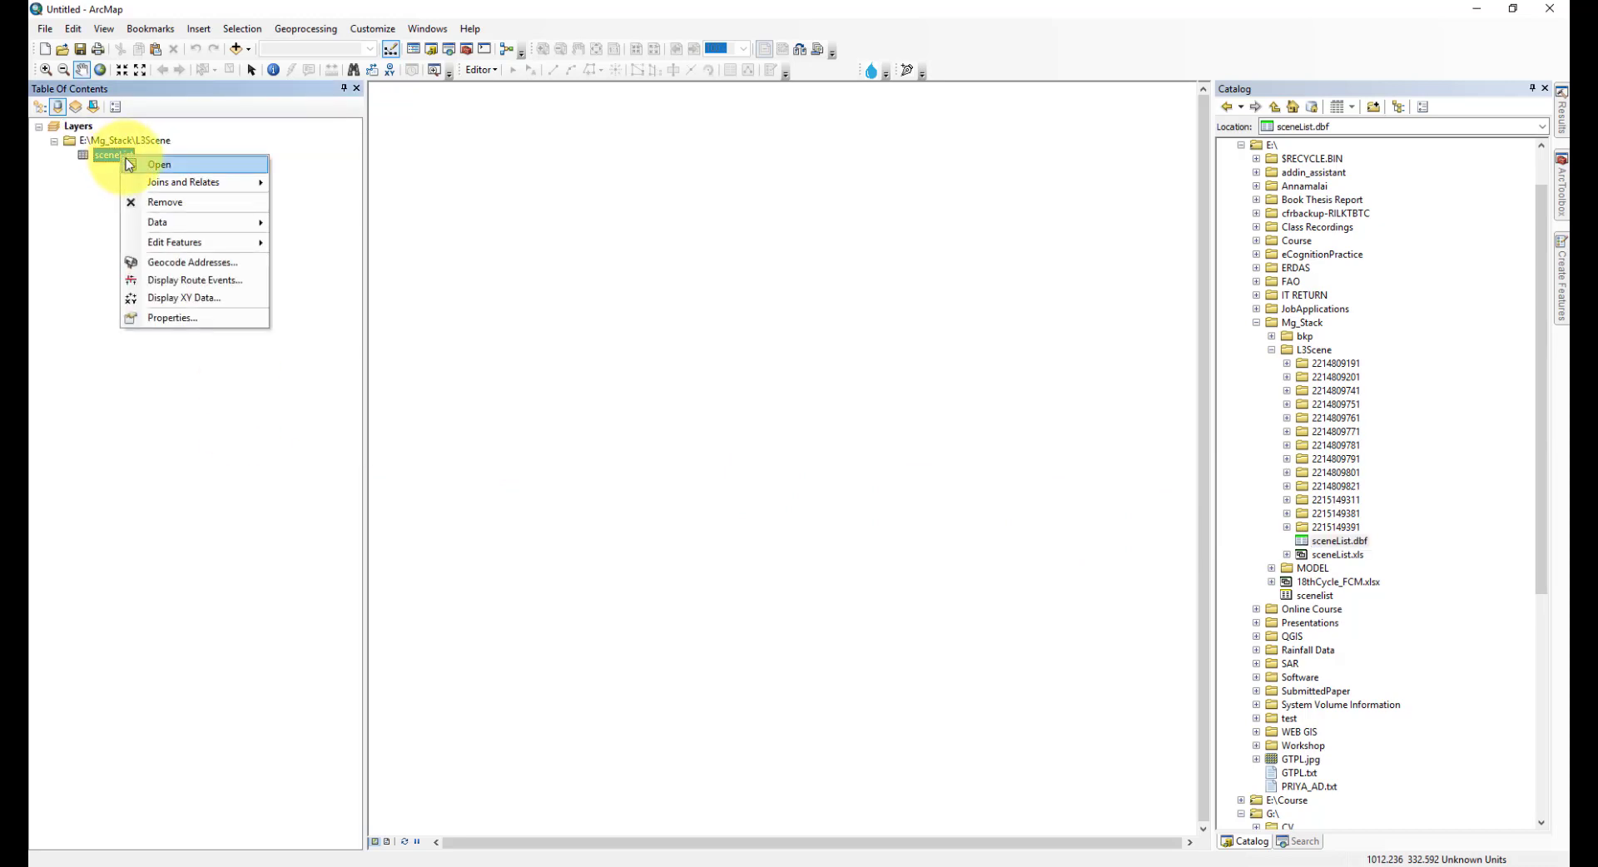
click(134, 171)
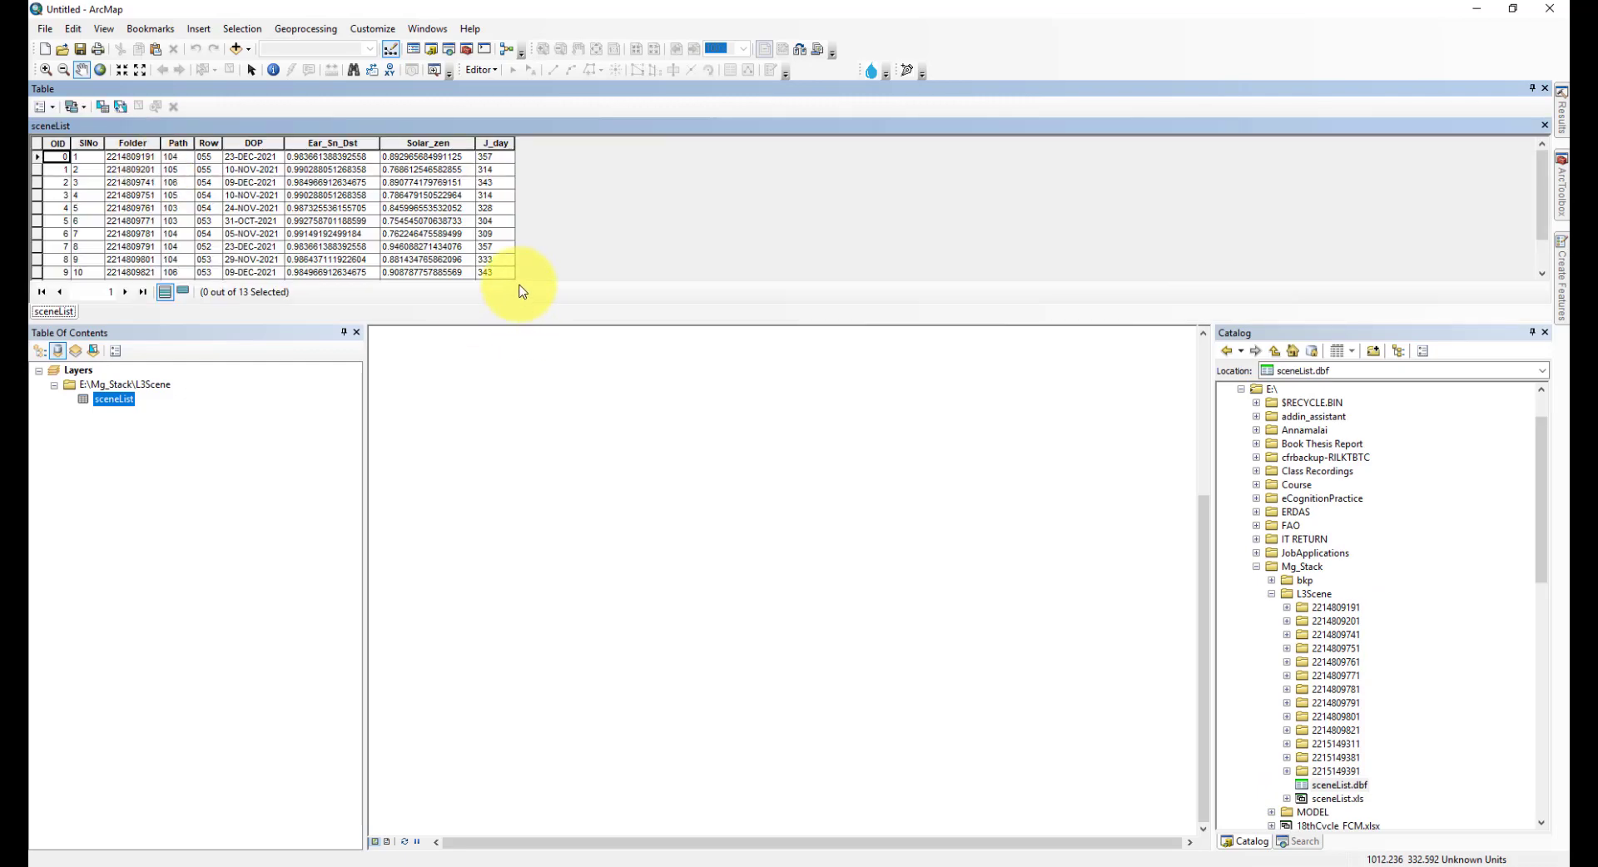
drag(517, 323, 516, 581)
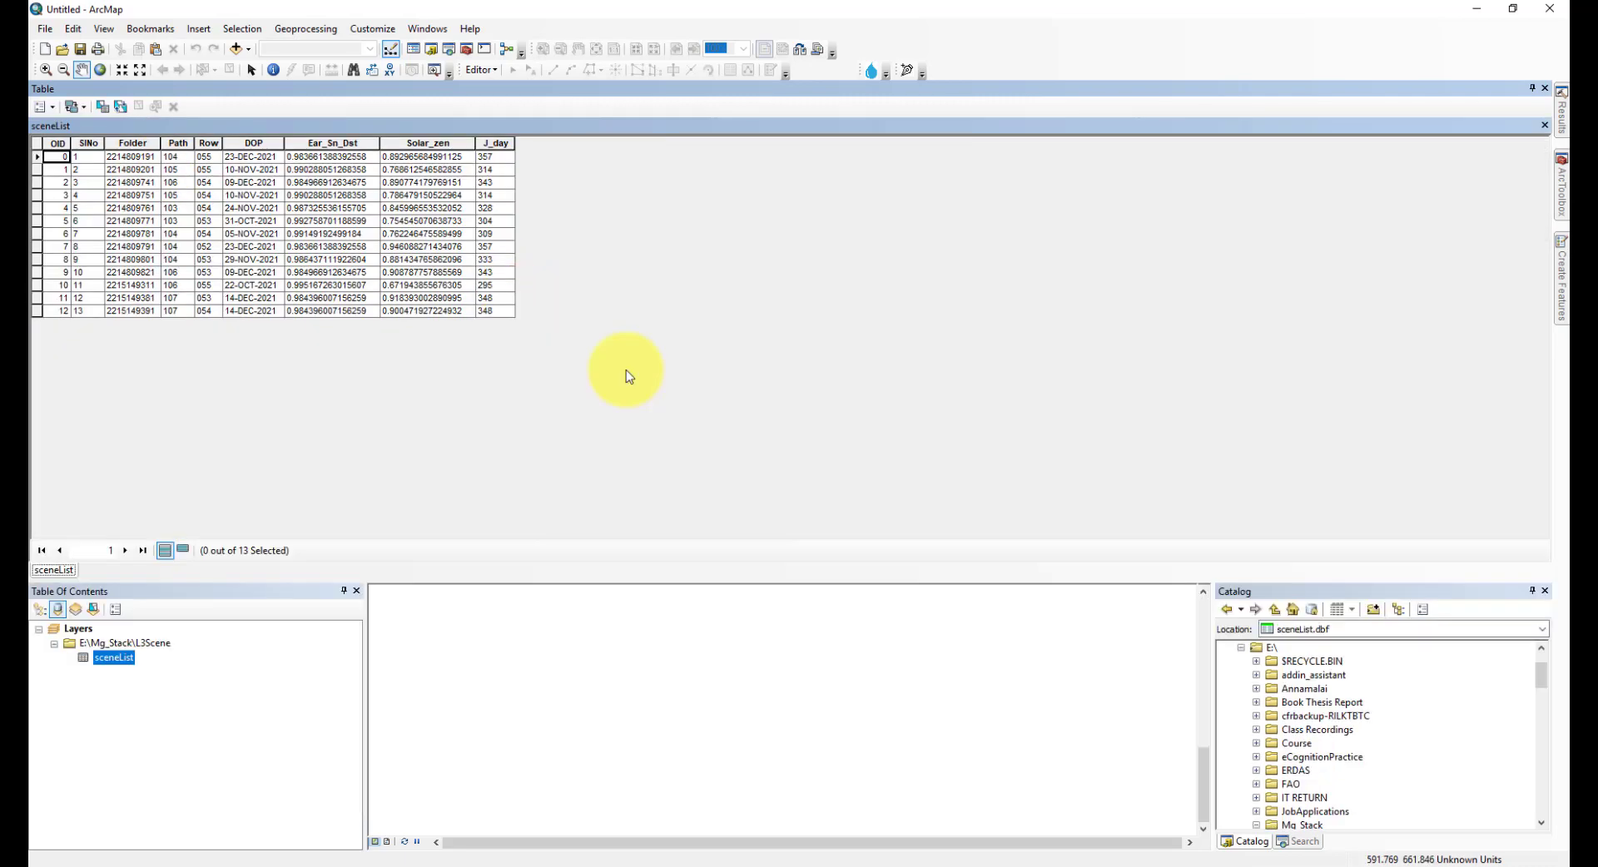
scroll(626, 369, up, 5)
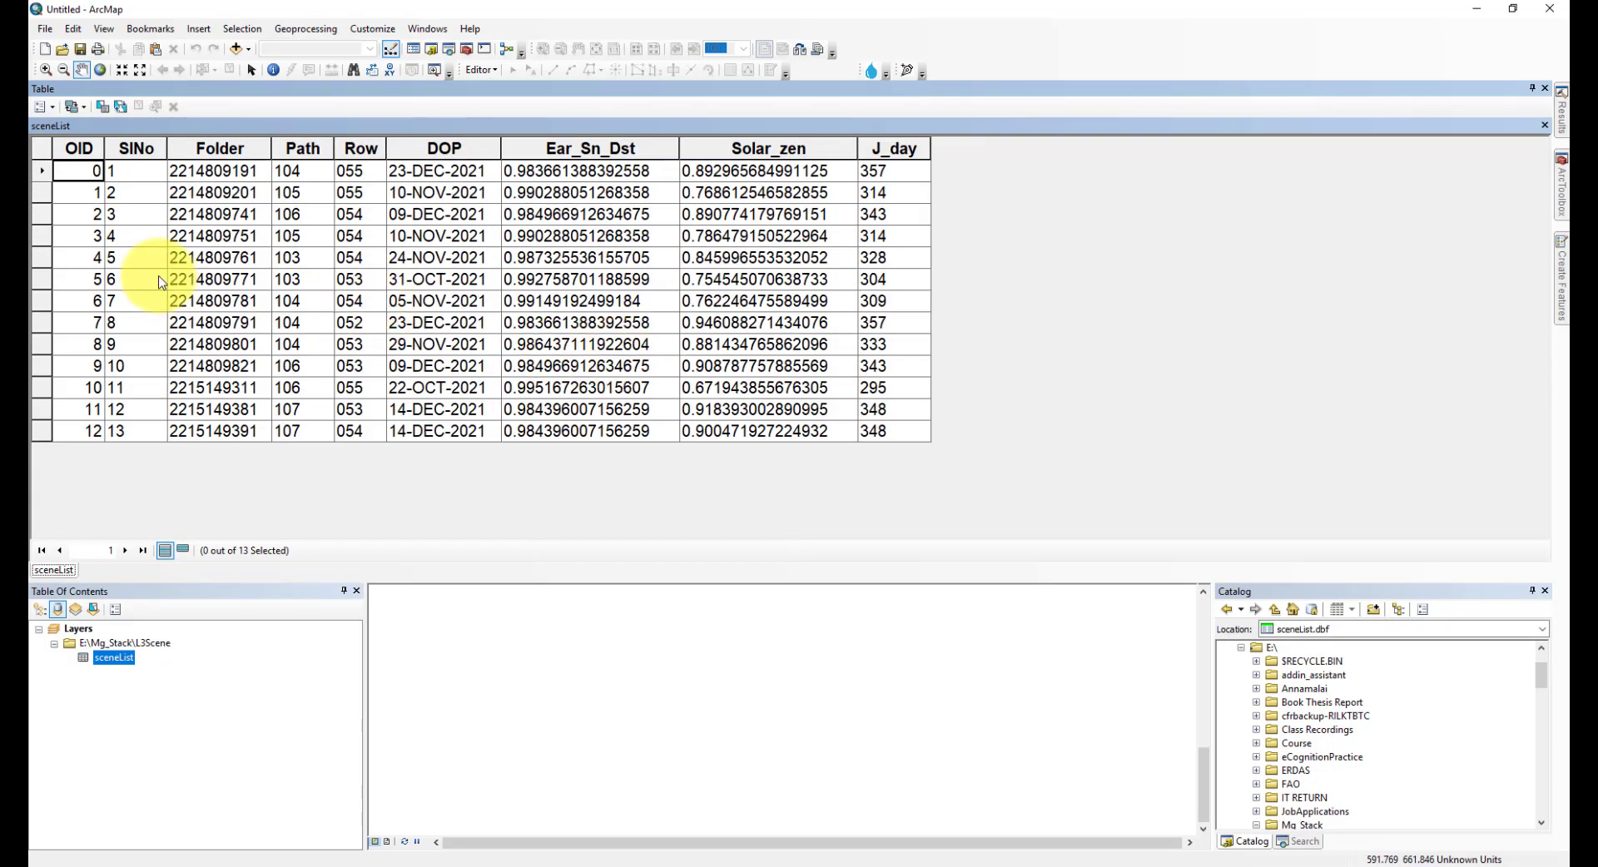
click(152, 432)
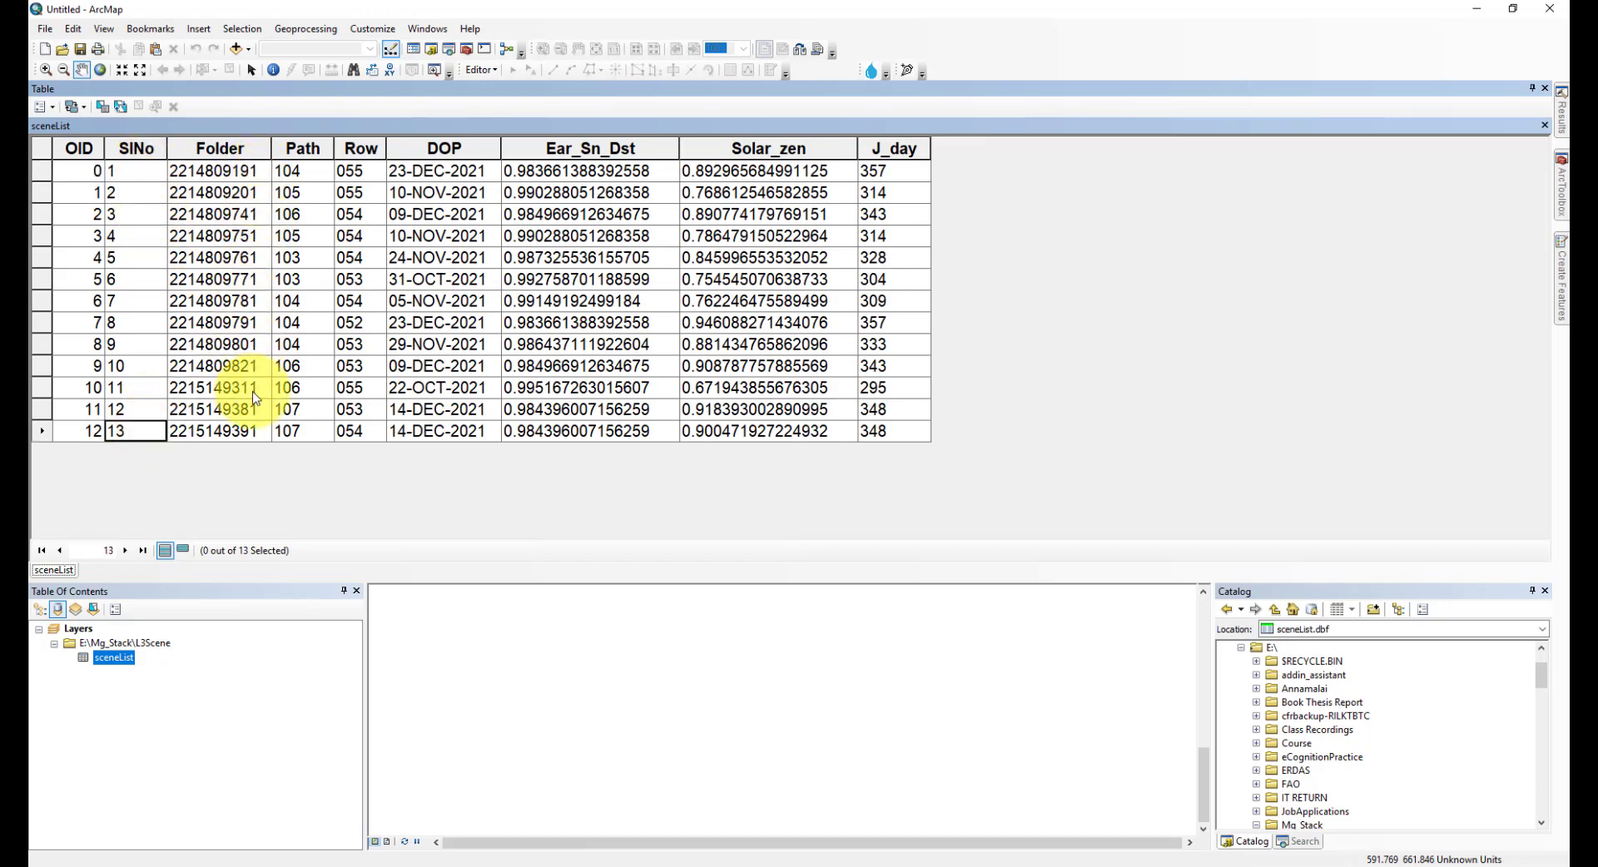
click(321, 177)
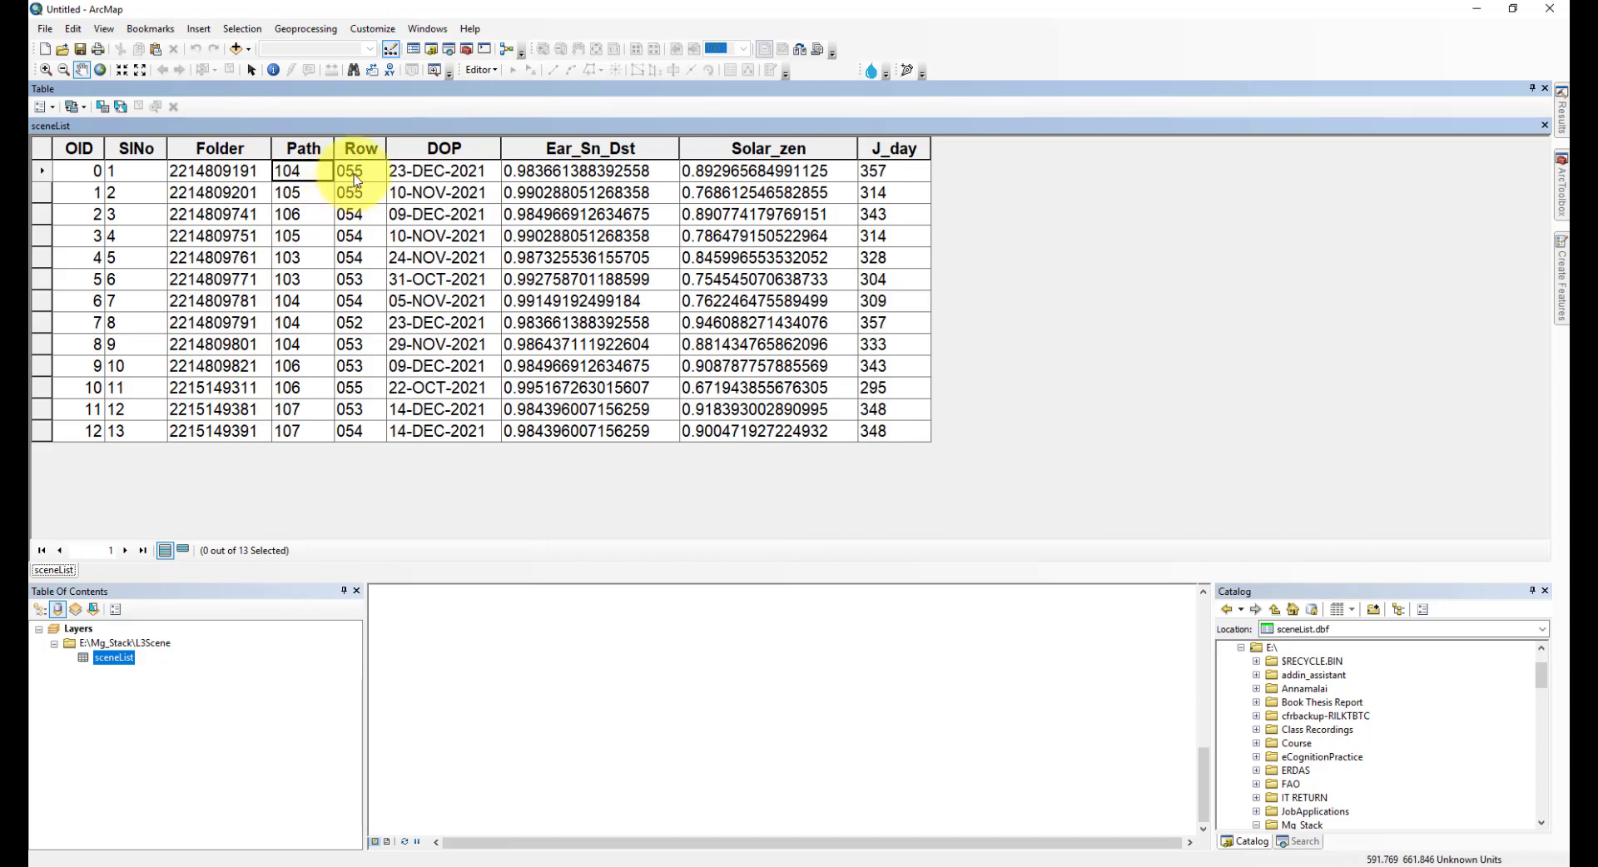
click(358, 176)
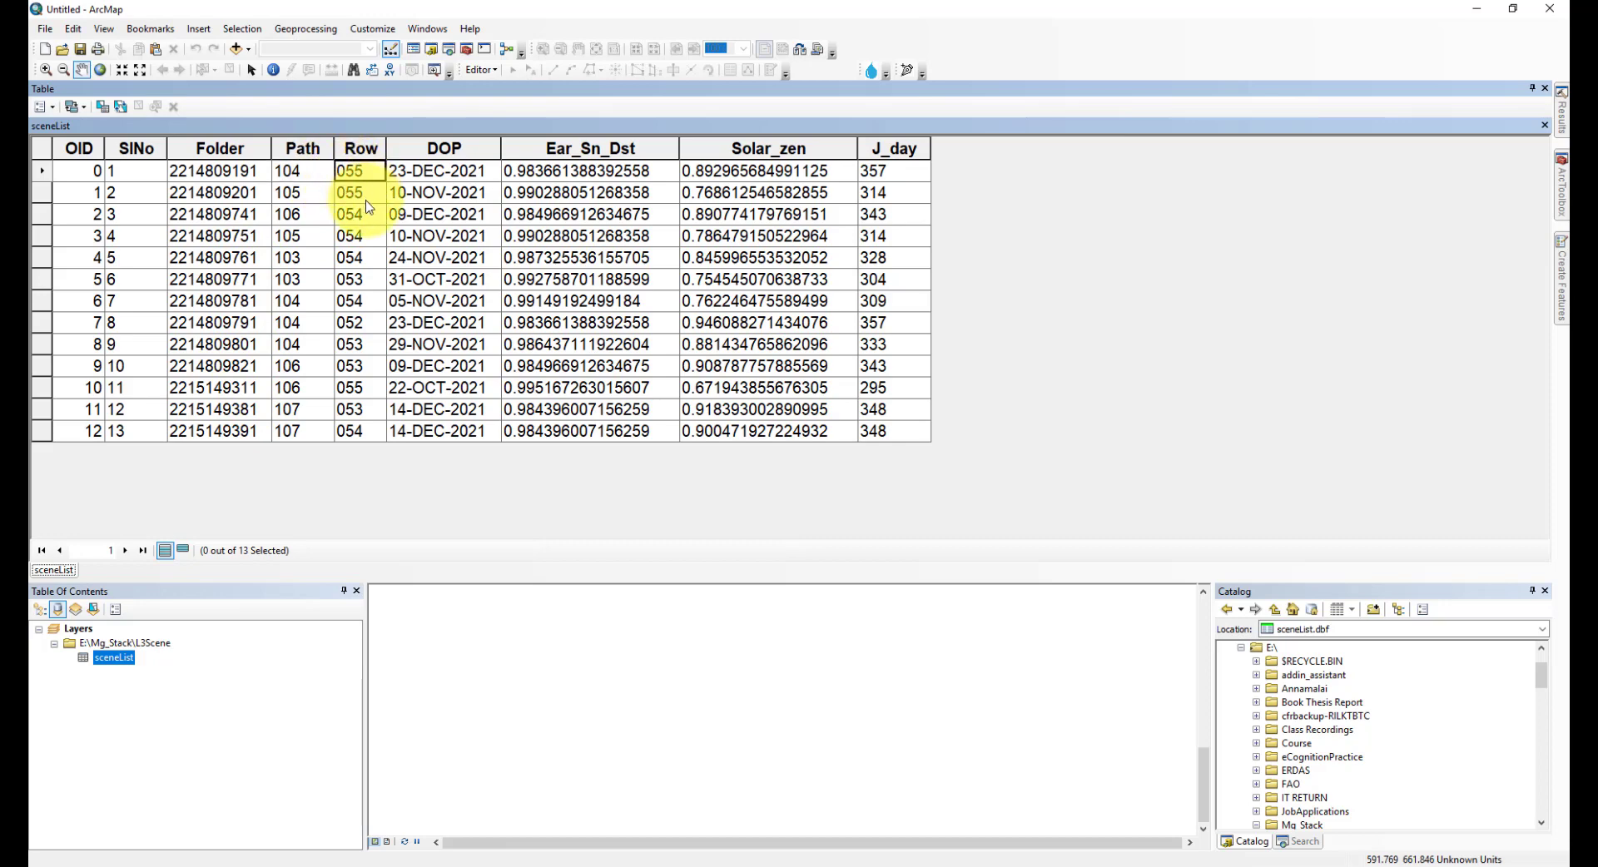
click(463, 178)
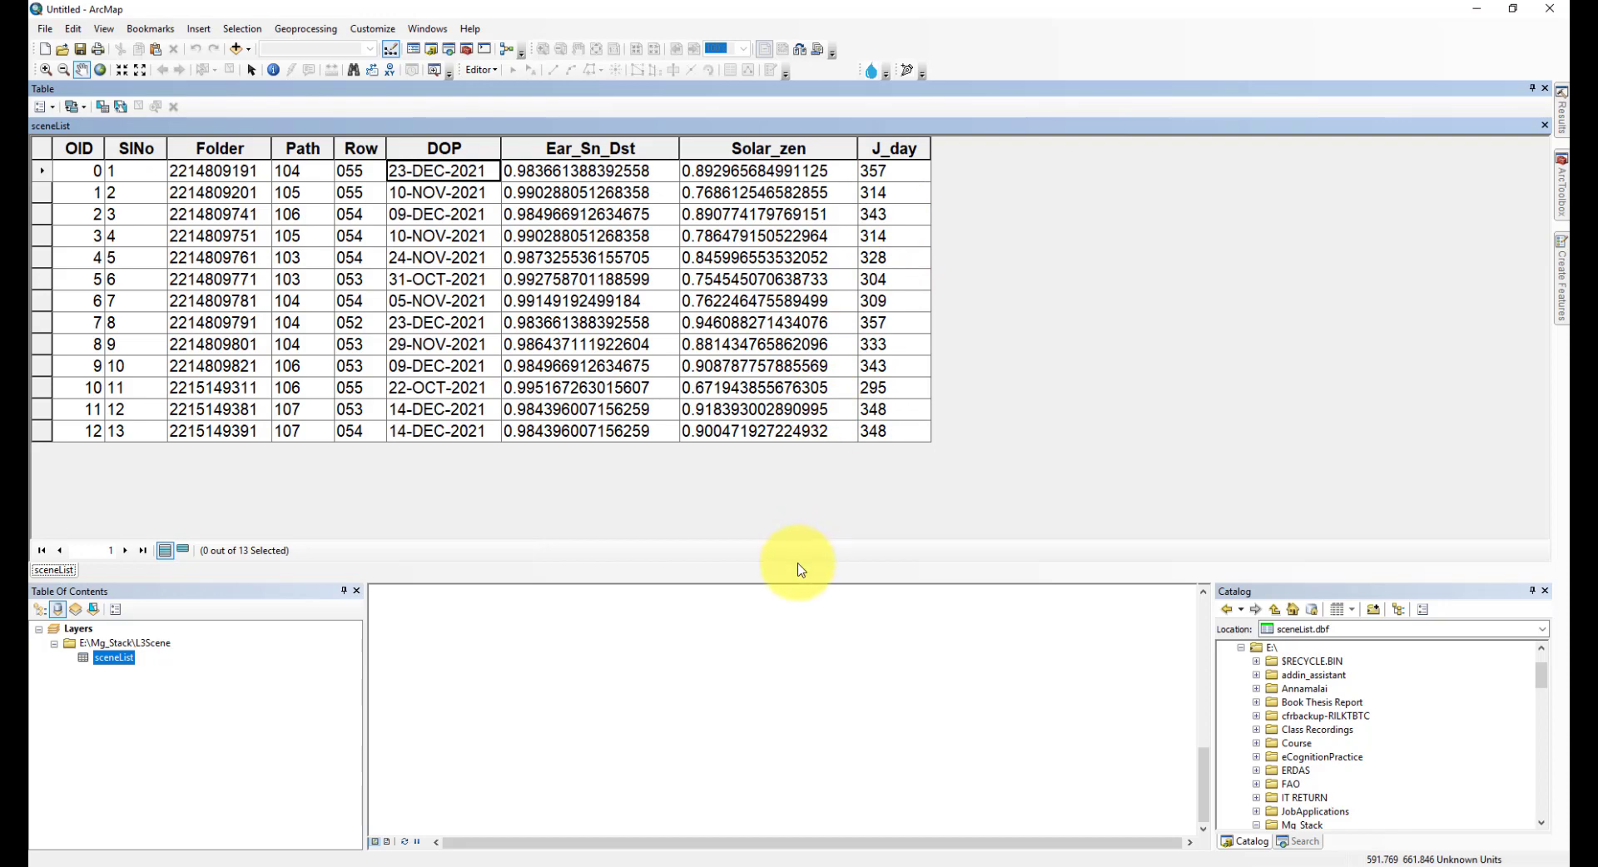
click(1545, 89)
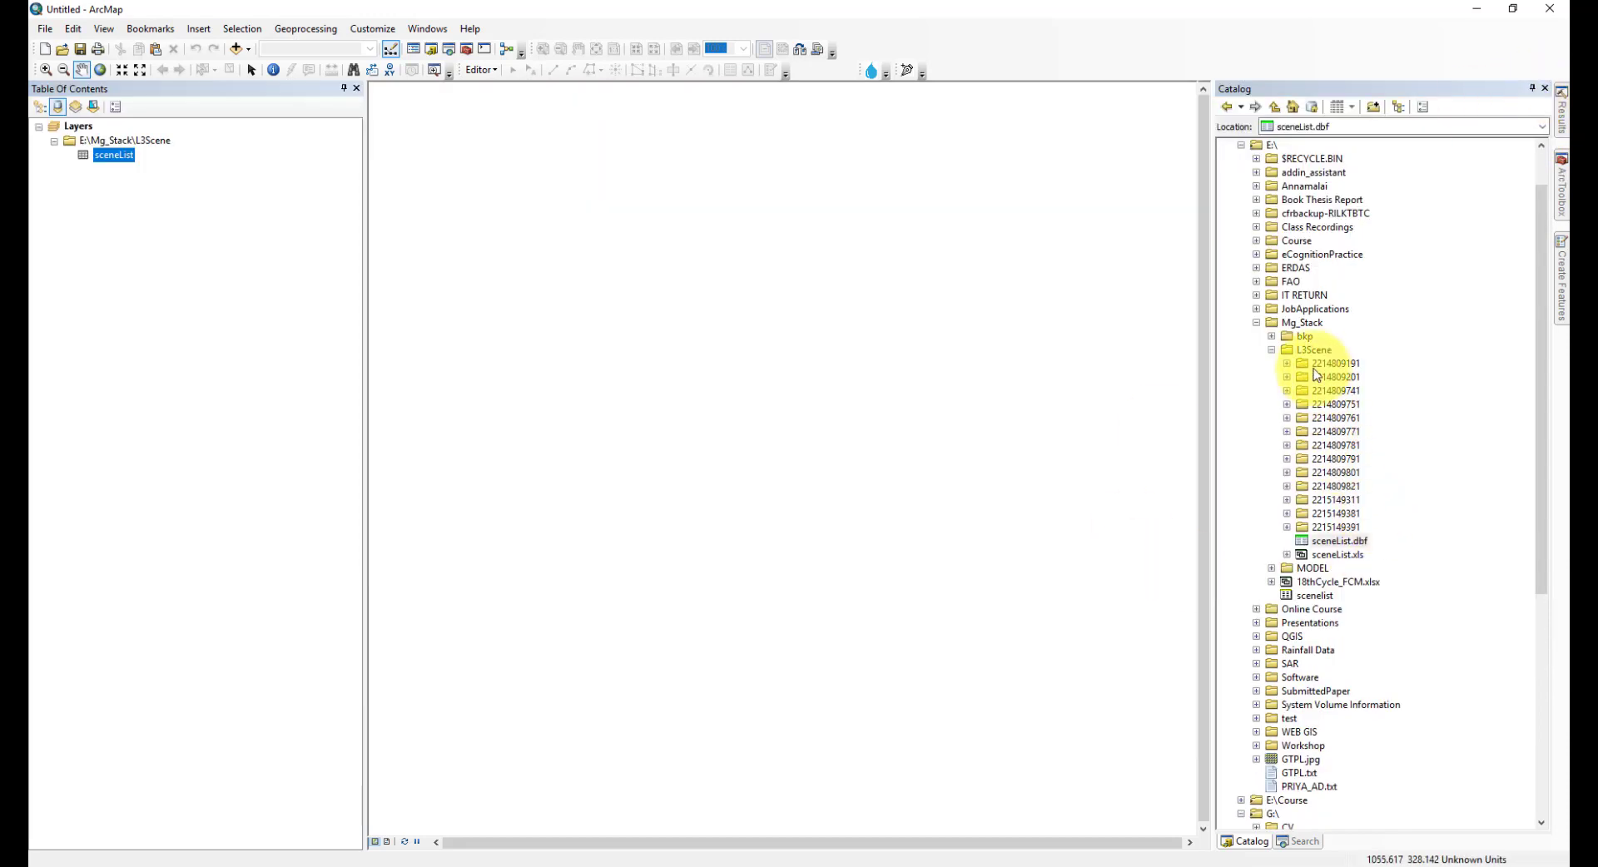
- Reopen the TOA and Img Stack tool and browse to set Base Directory to the L3Scene folder
scroll(1312, 770, down, 5)
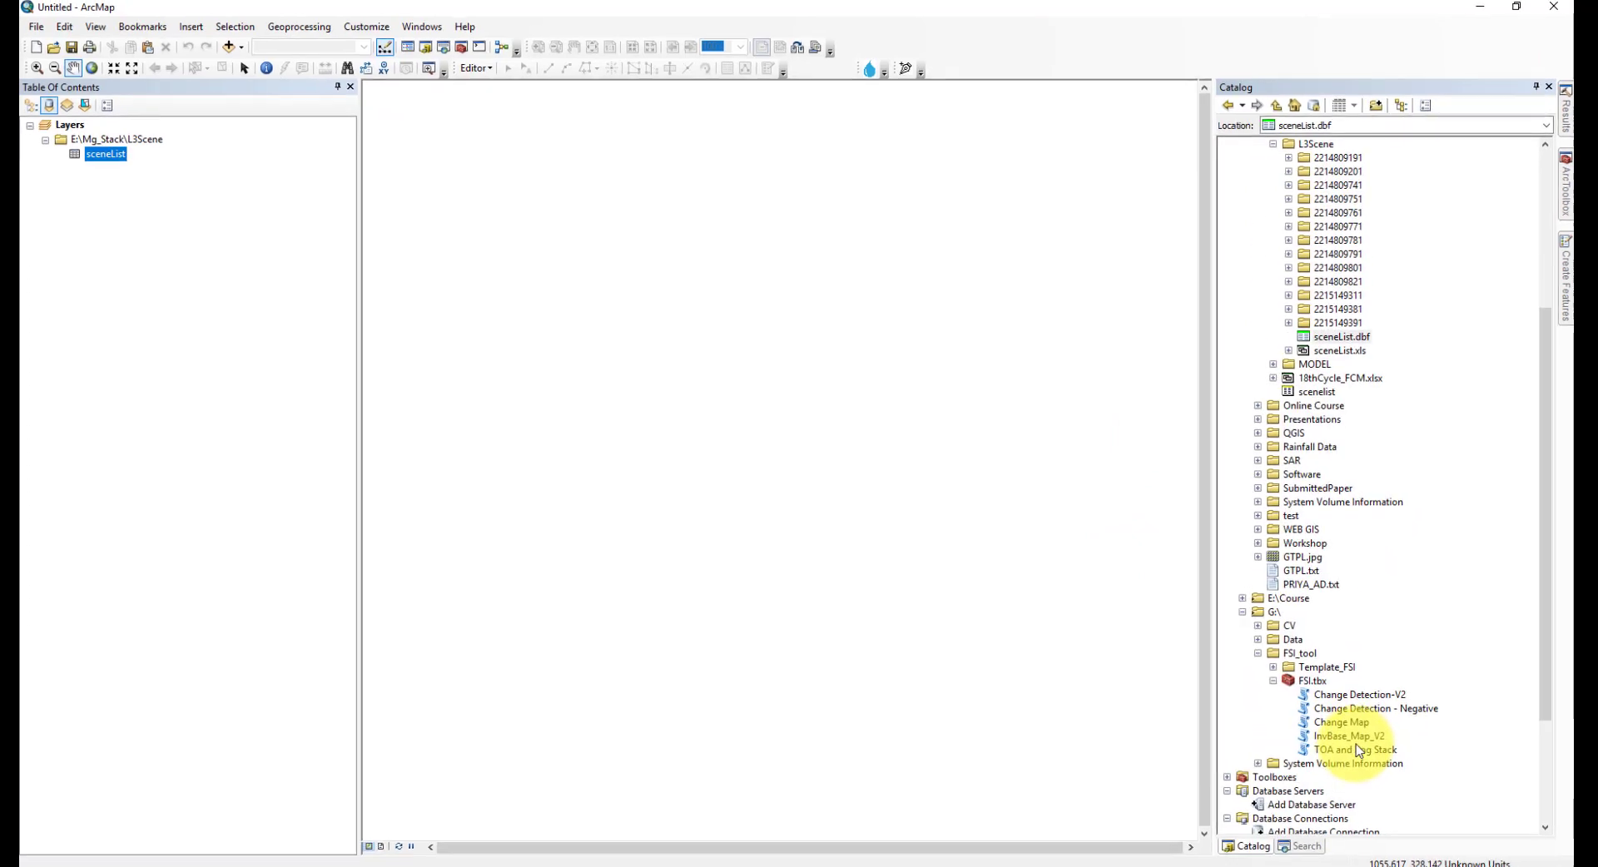
double_click(1428, 866)
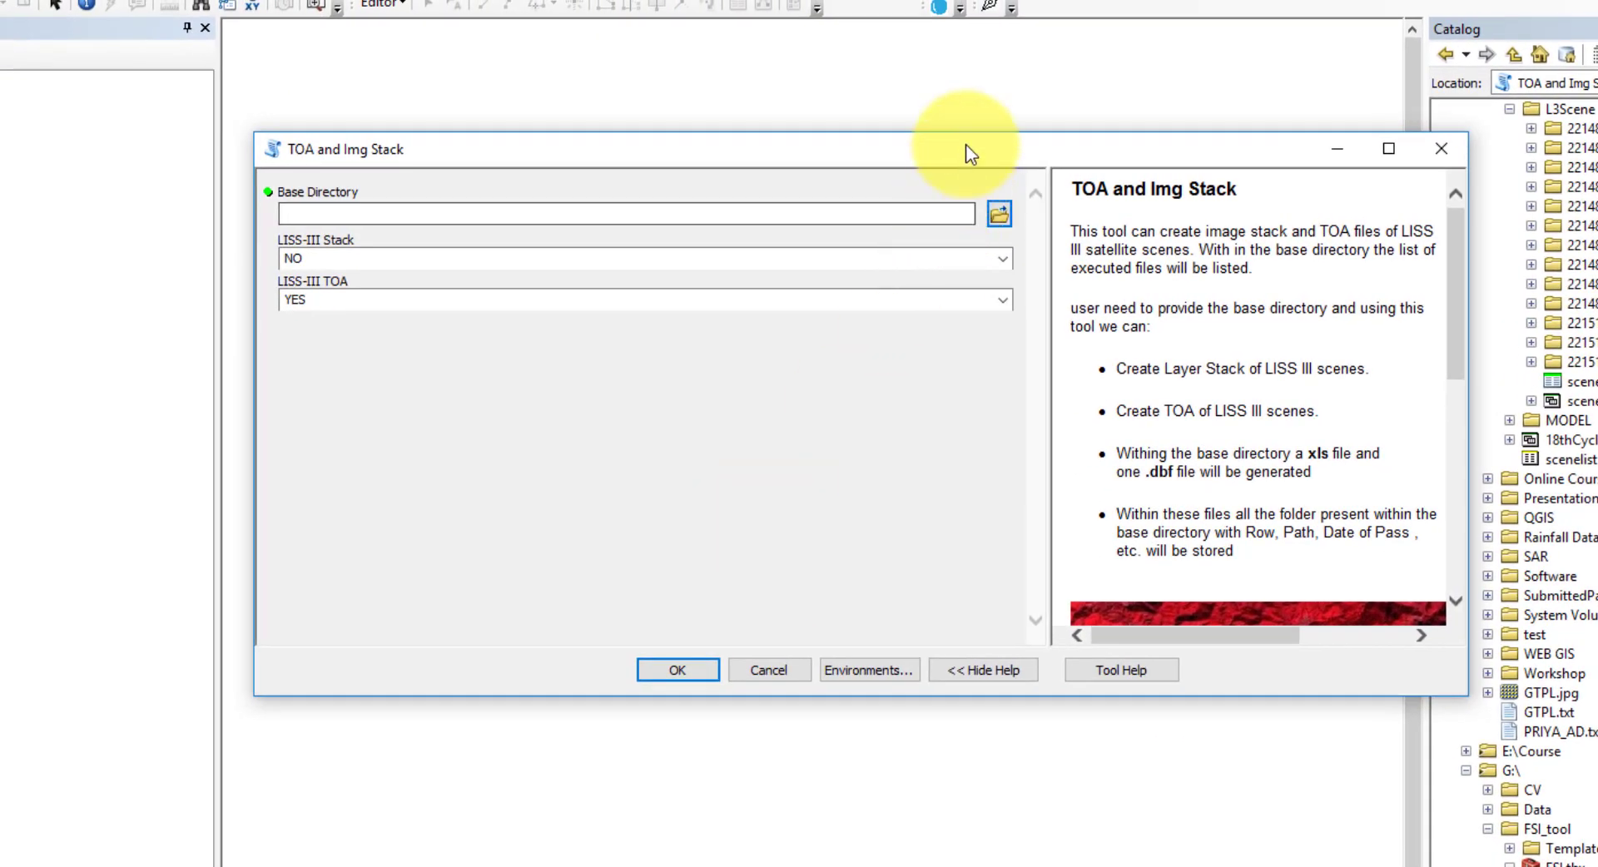
drag(966, 144, 772, 138)
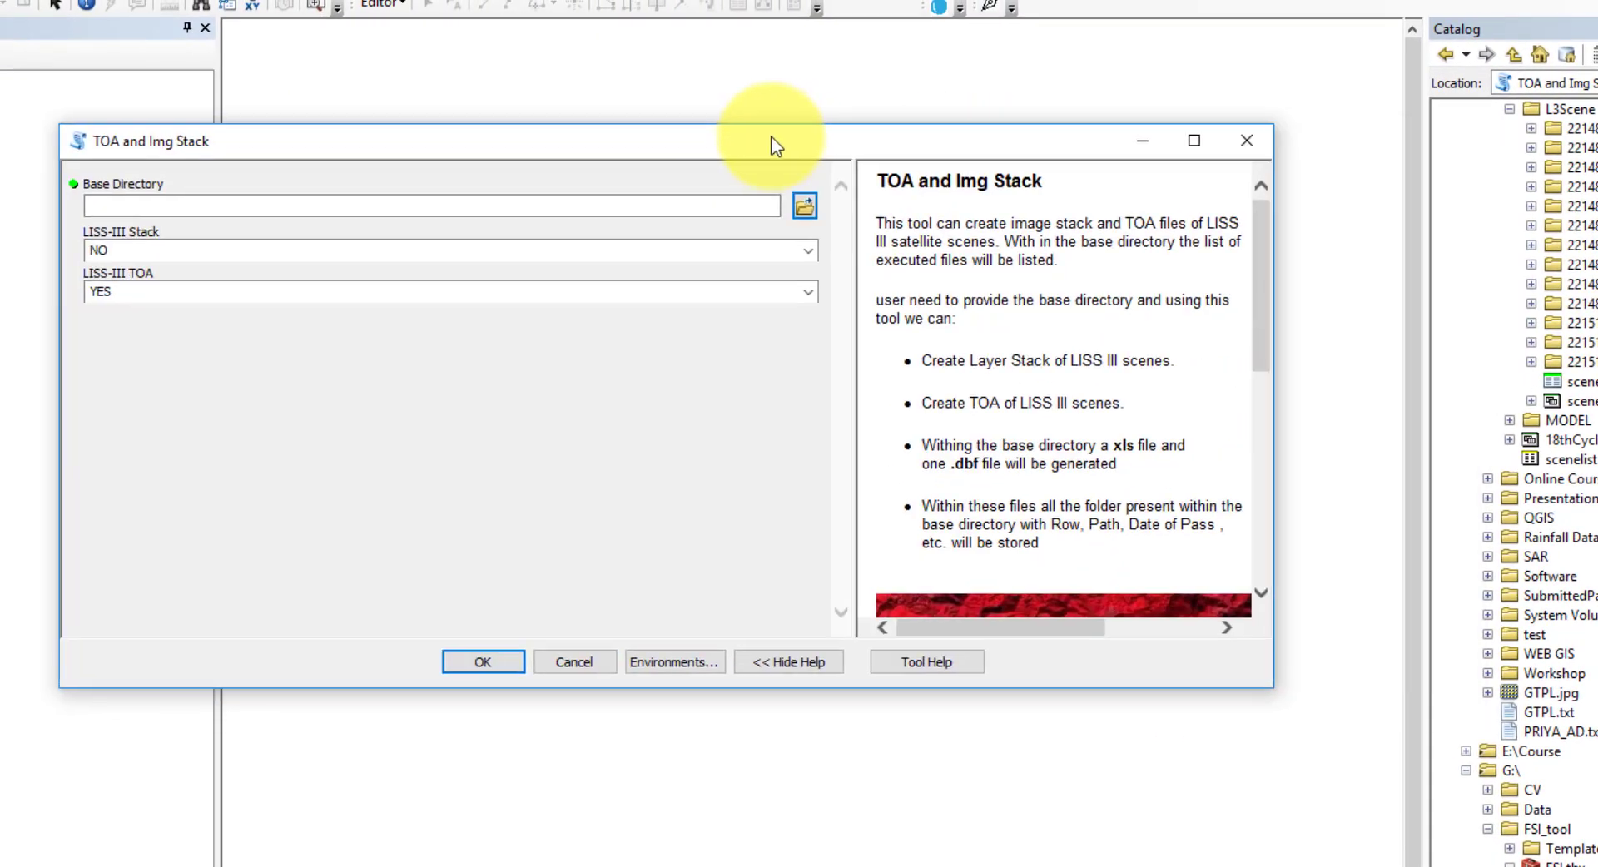
click(802, 204)
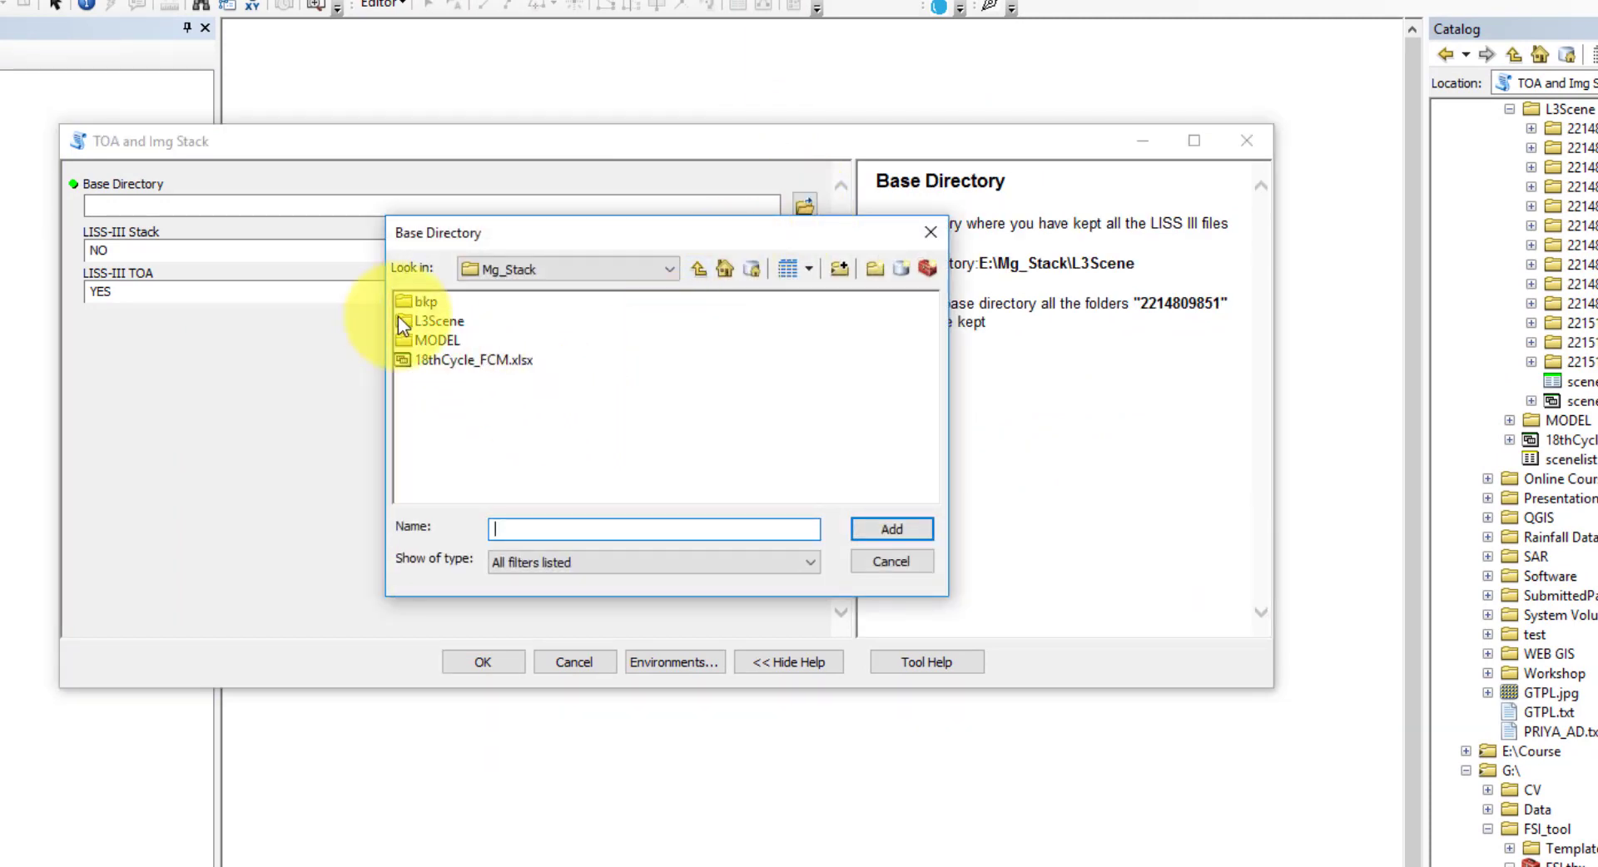
click(412, 320)
click(915, 532)
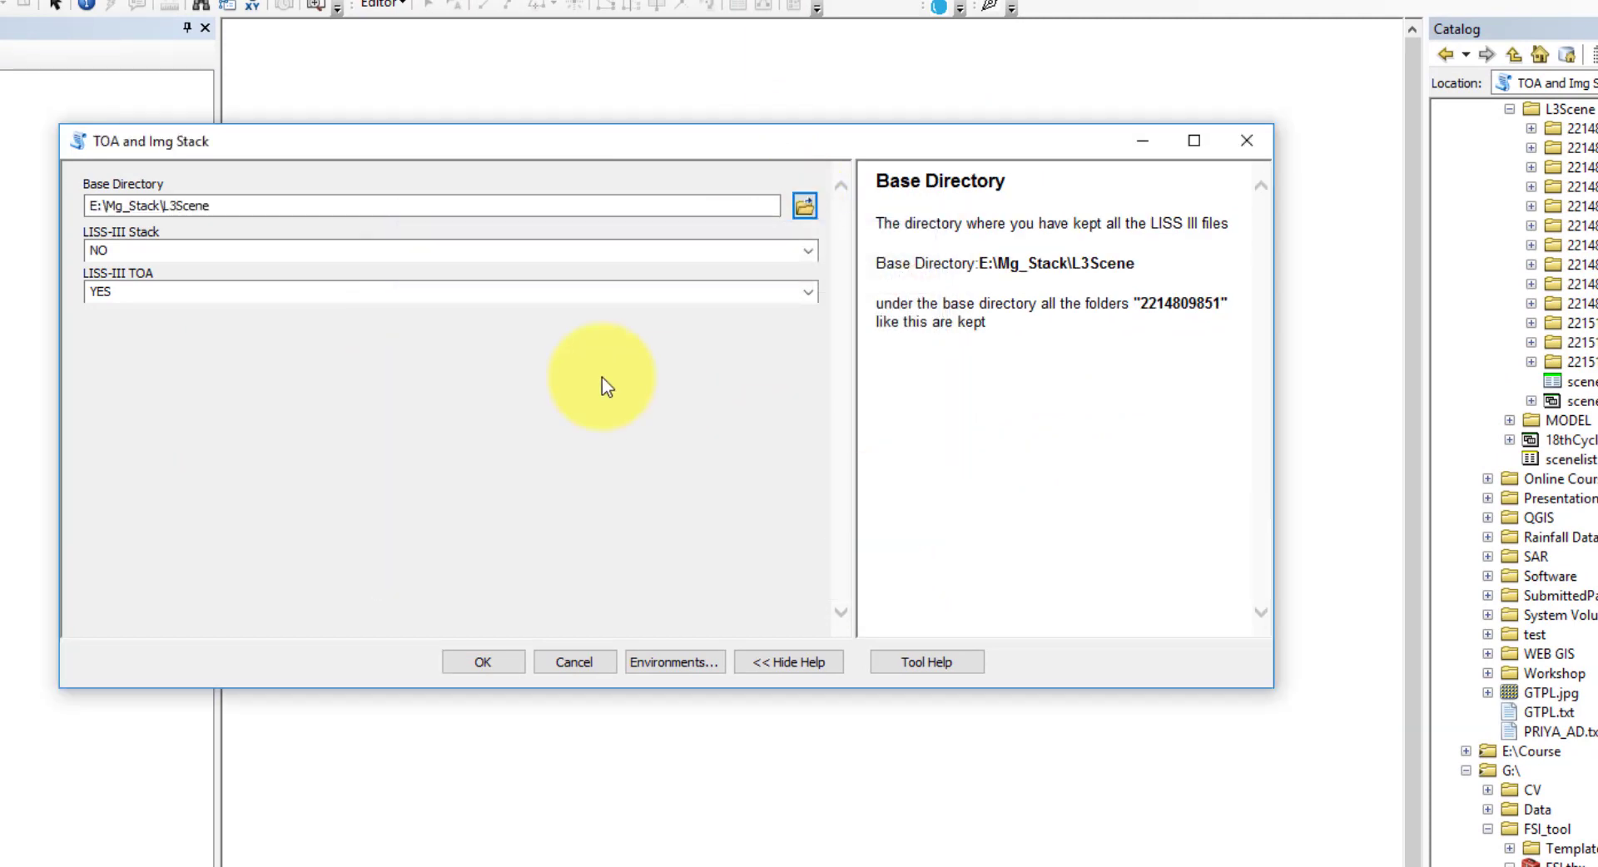
- Set both LISS-III Stack and LISS-III TOA to YES and run the tool
click(807, 251)
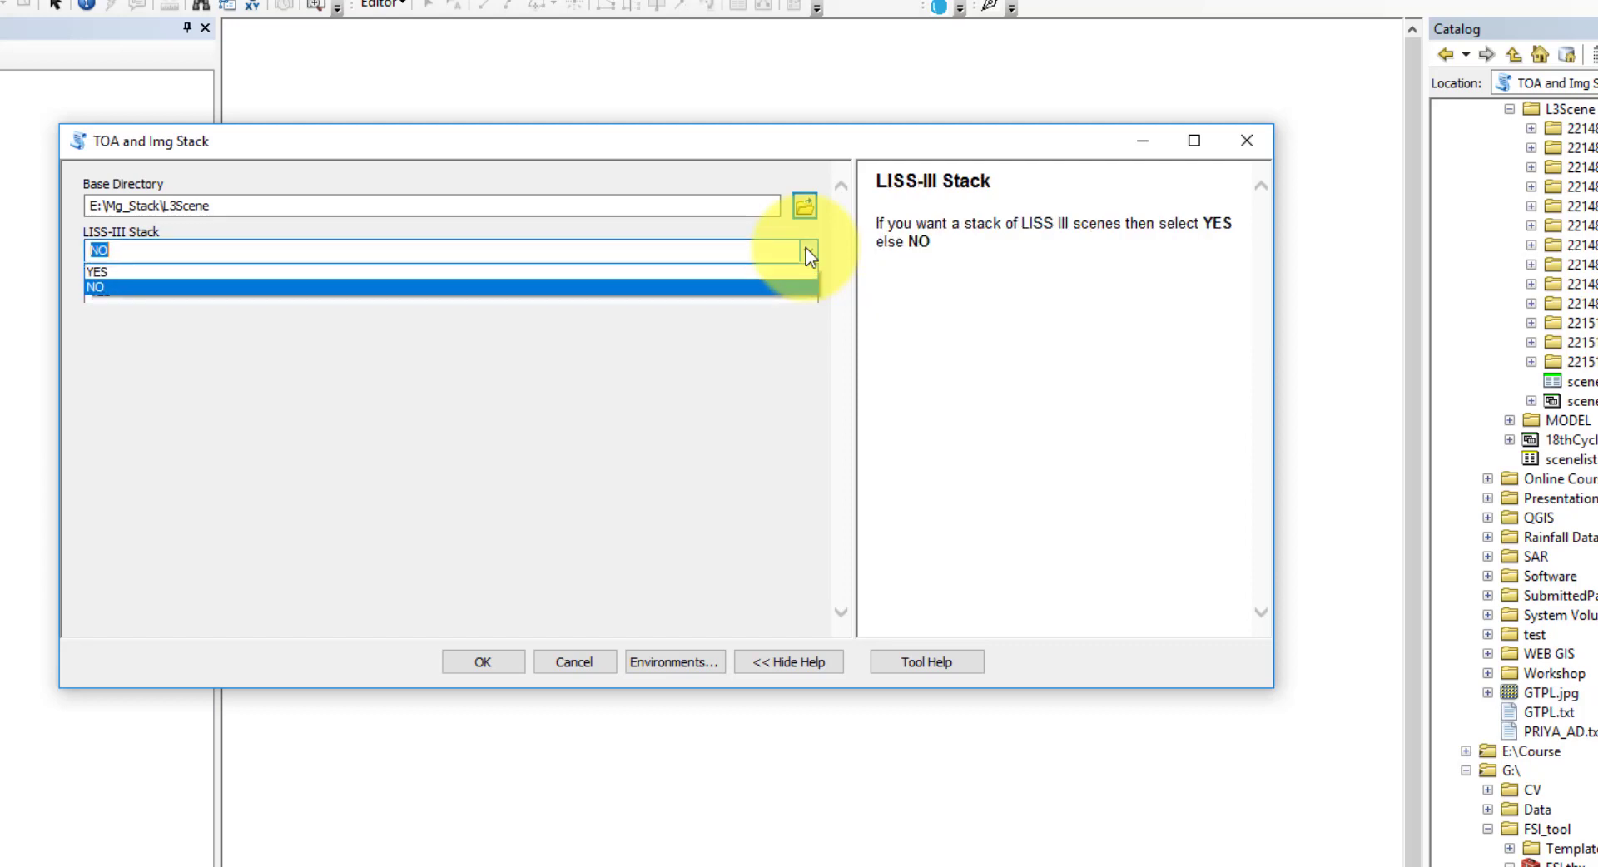
click(100, 272)
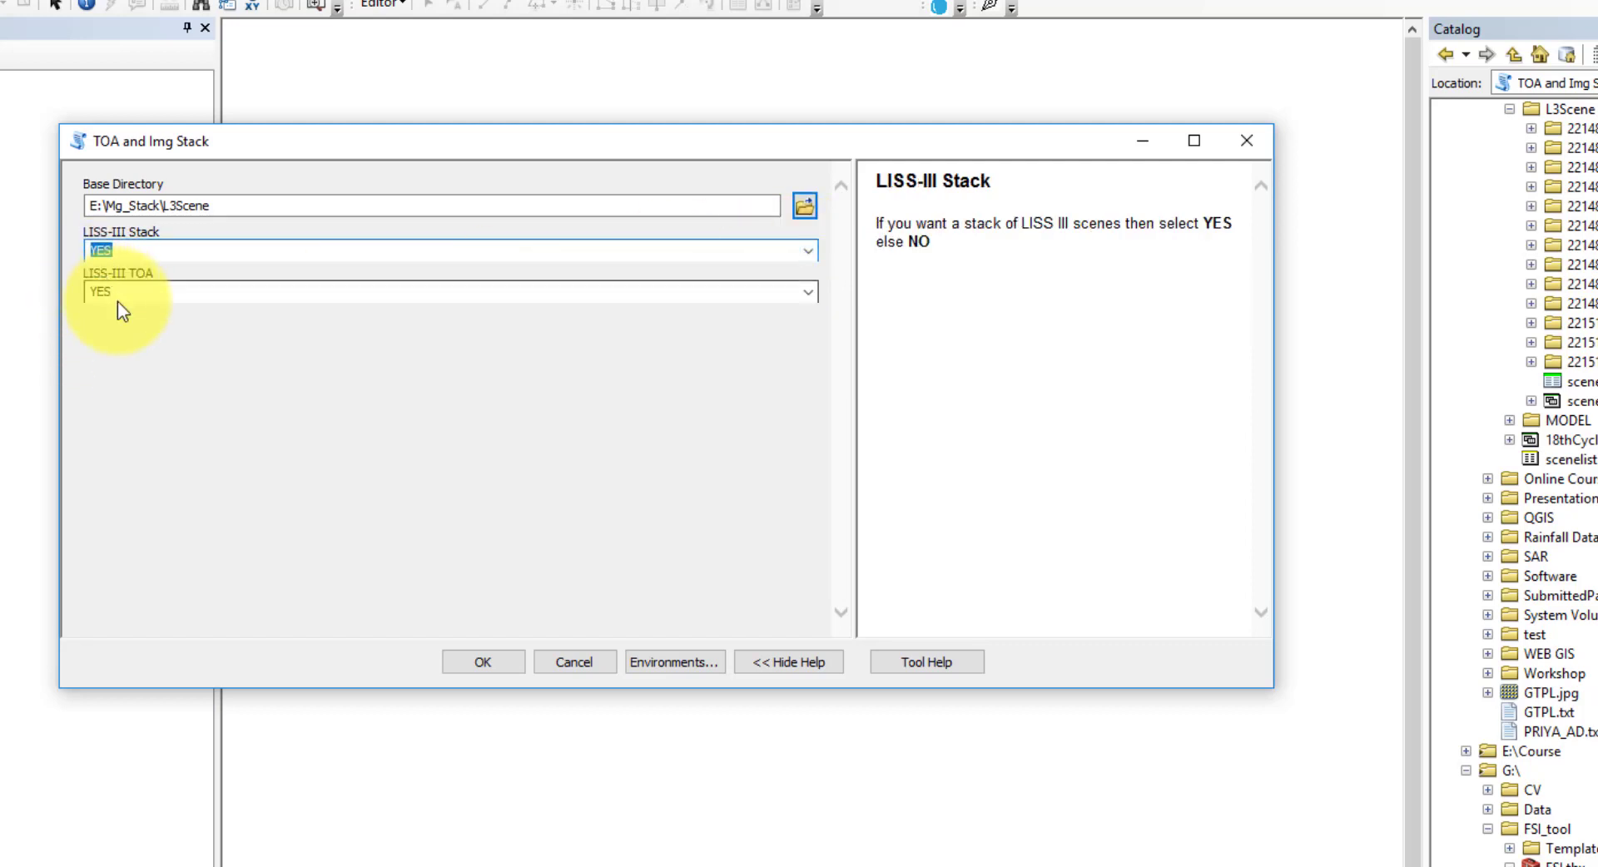
click(123, 298)
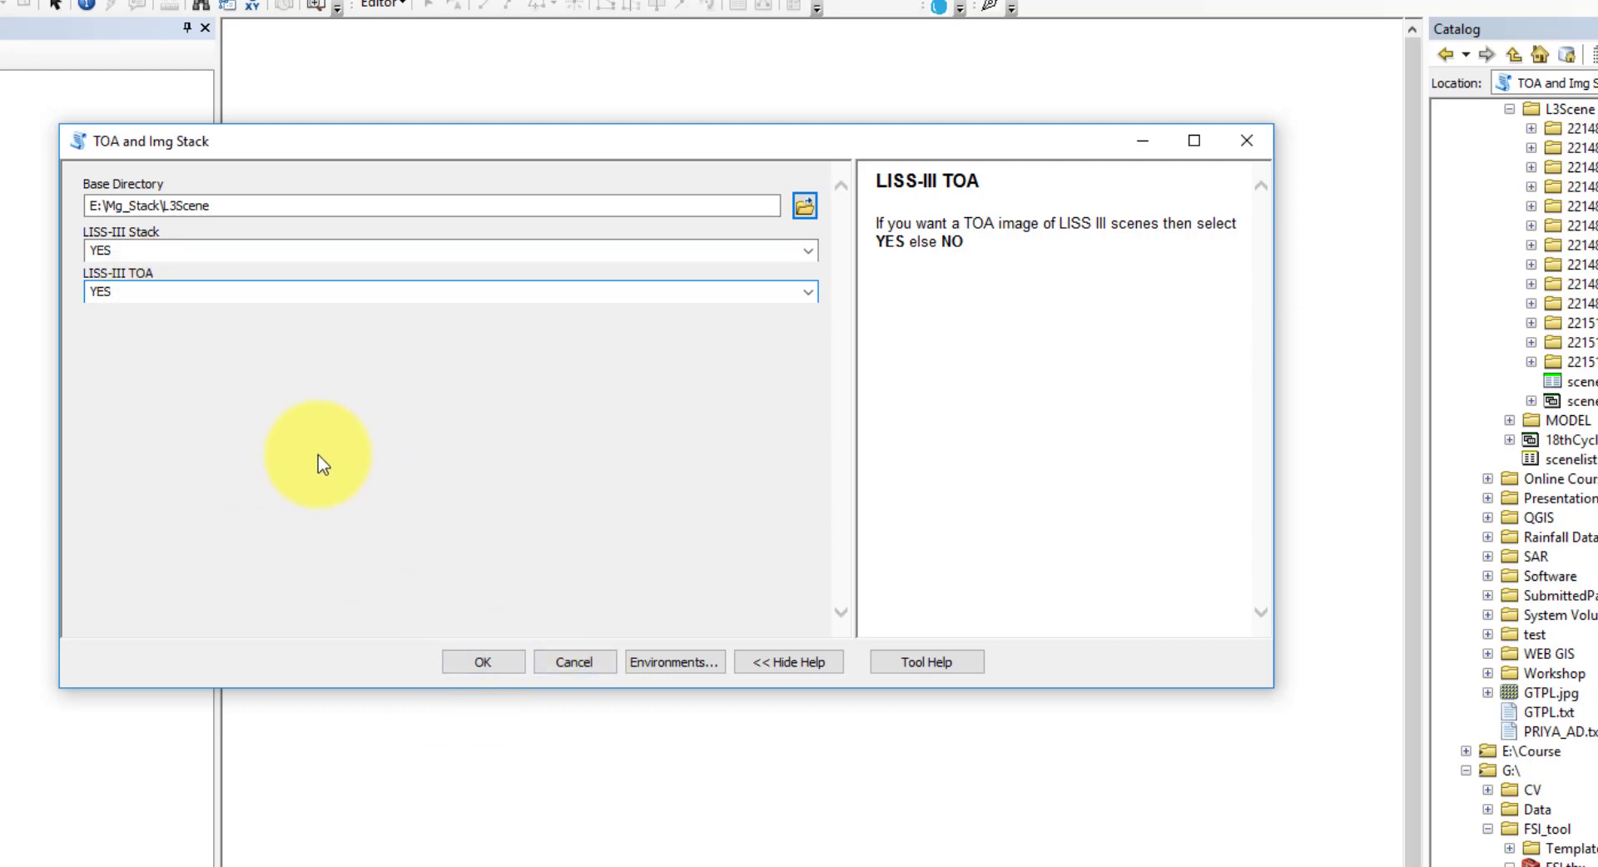
click(483, 658)
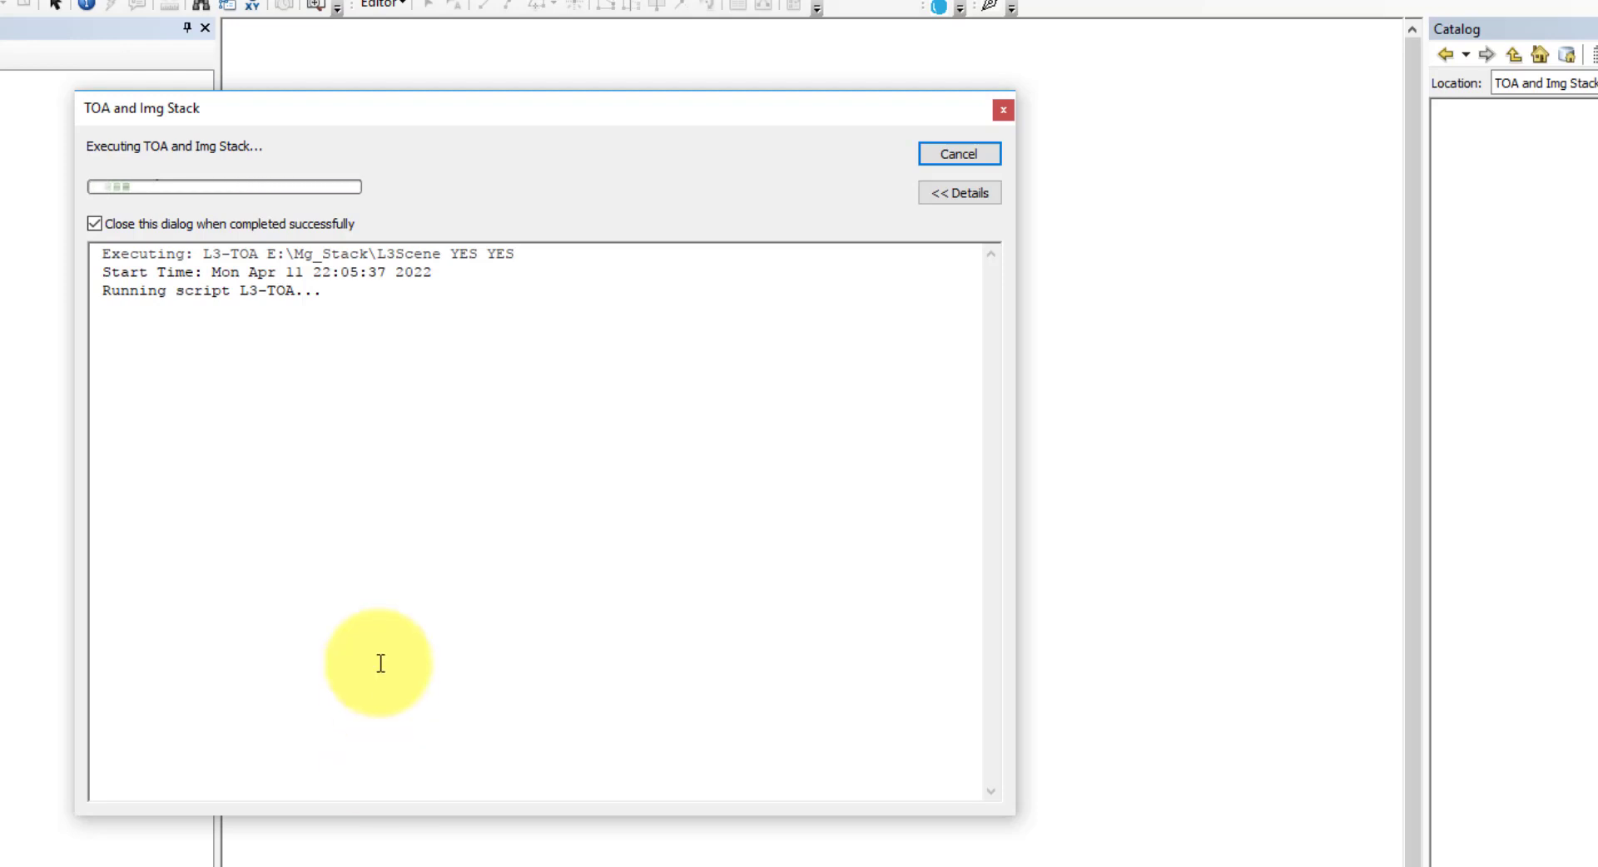
key(super)
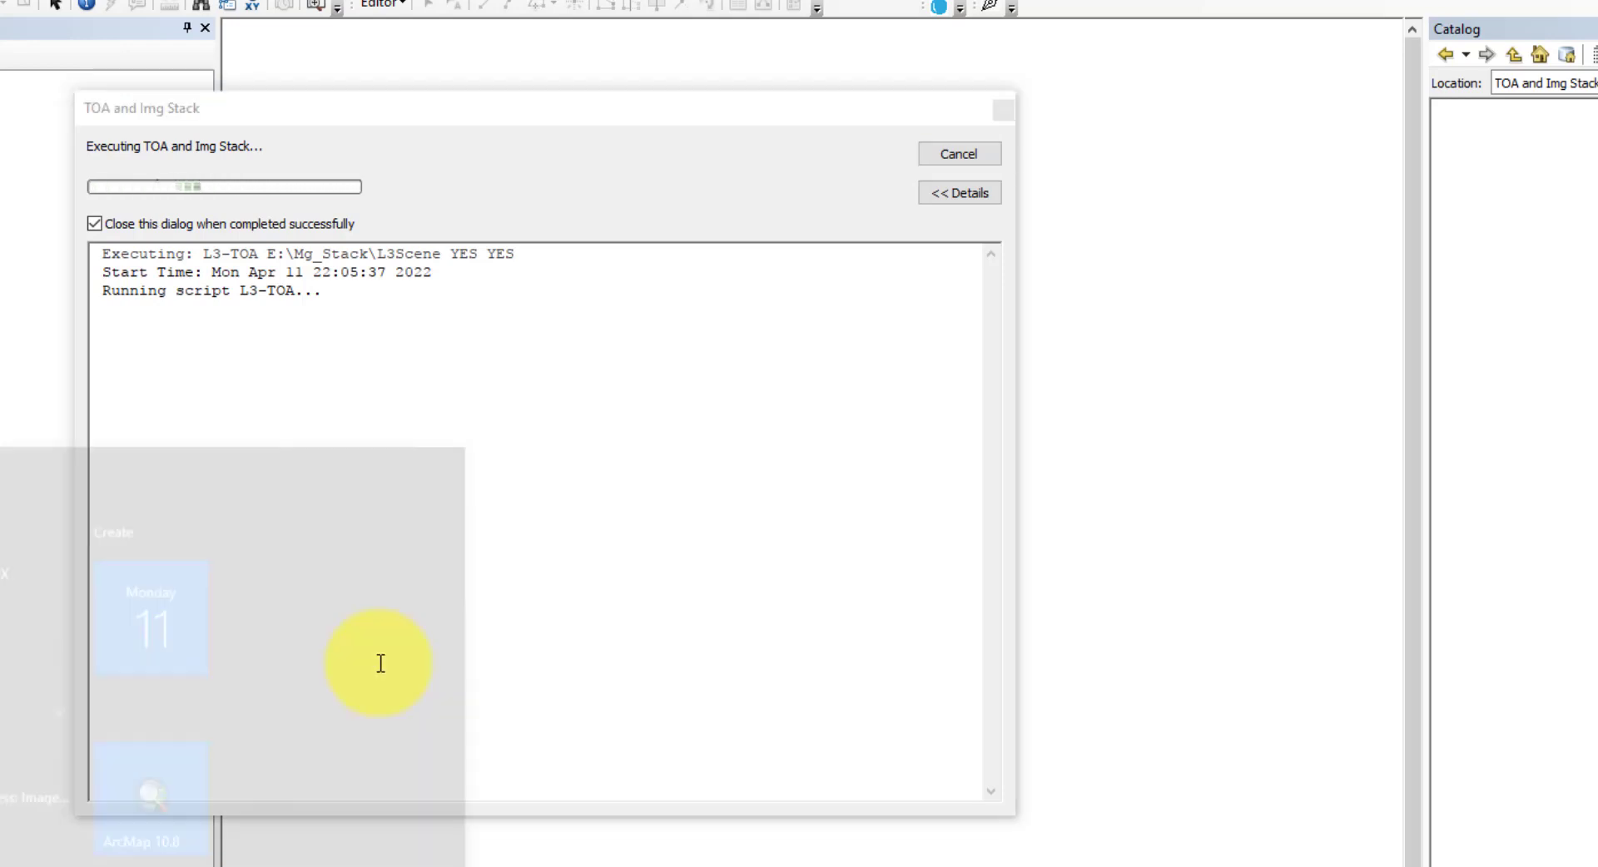
click(381, 866)
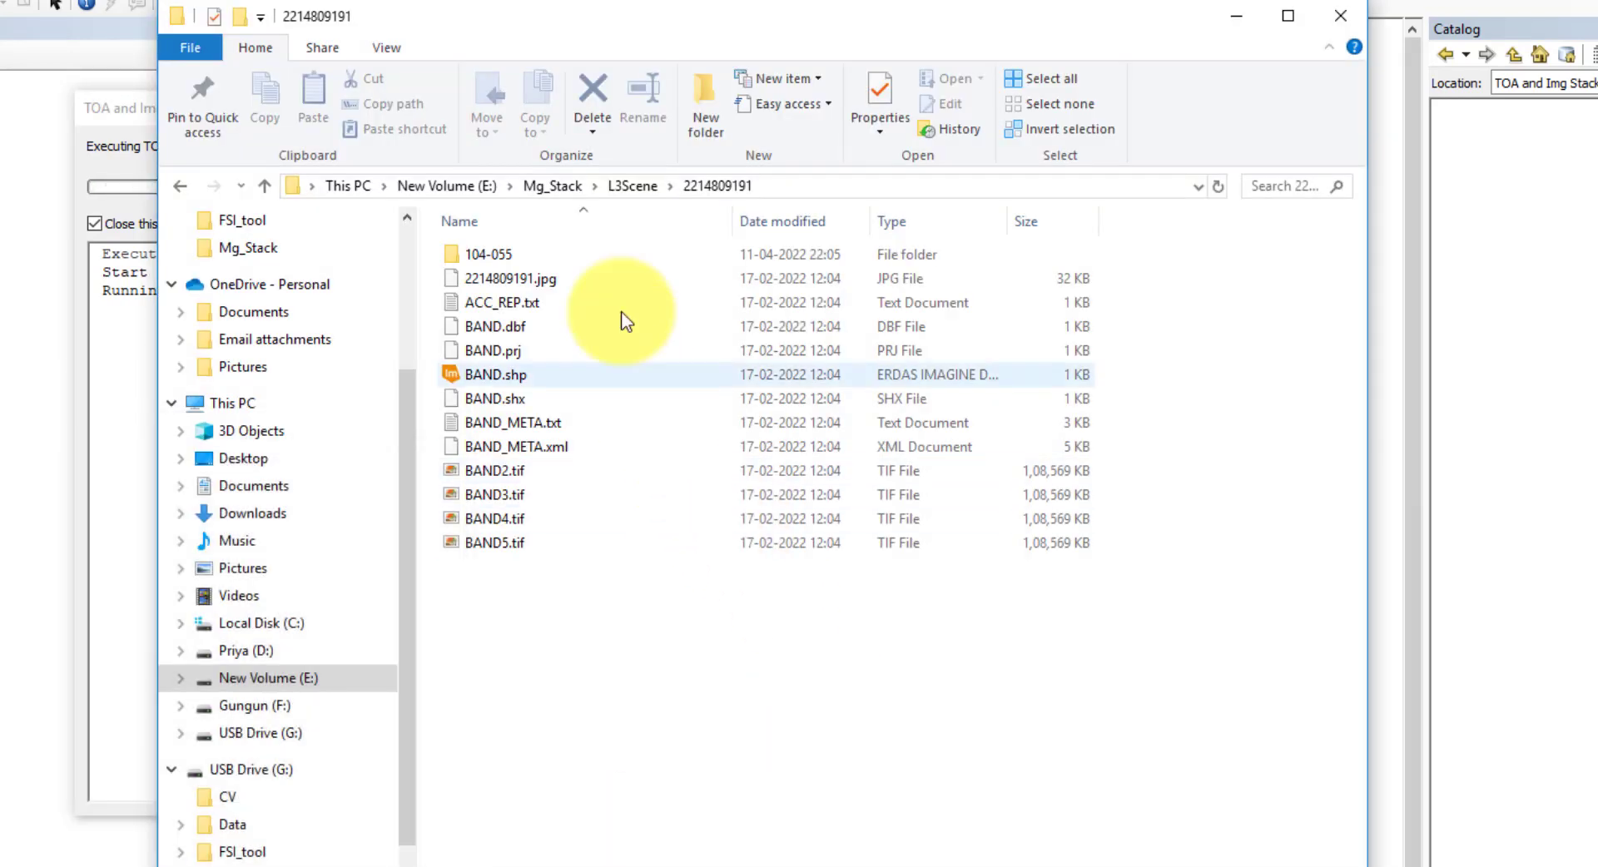
click(617, 187)
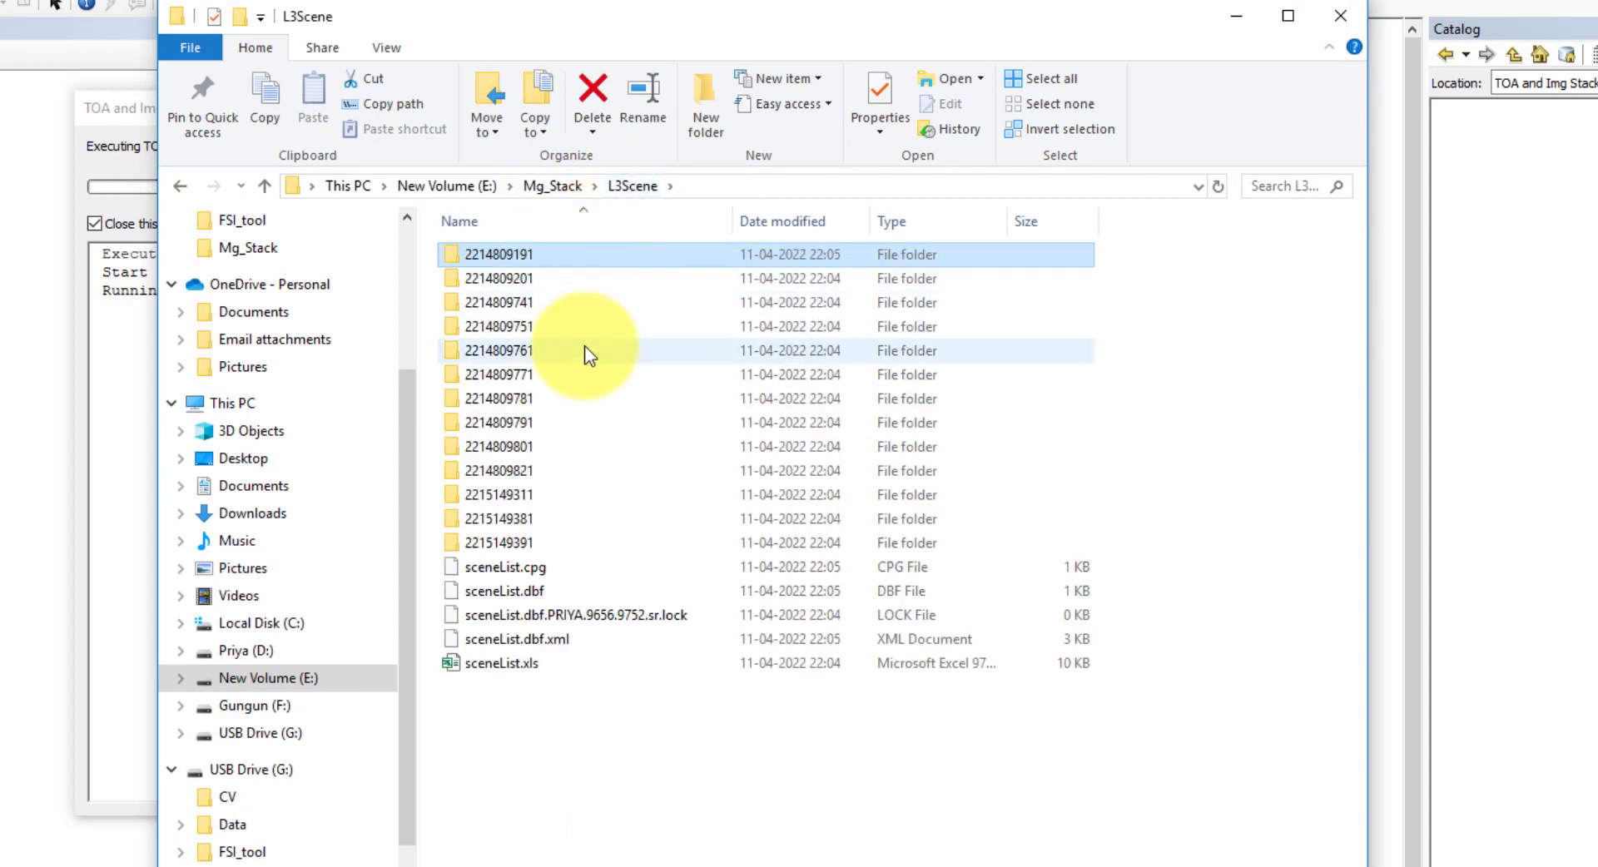
double_click(507, 256)
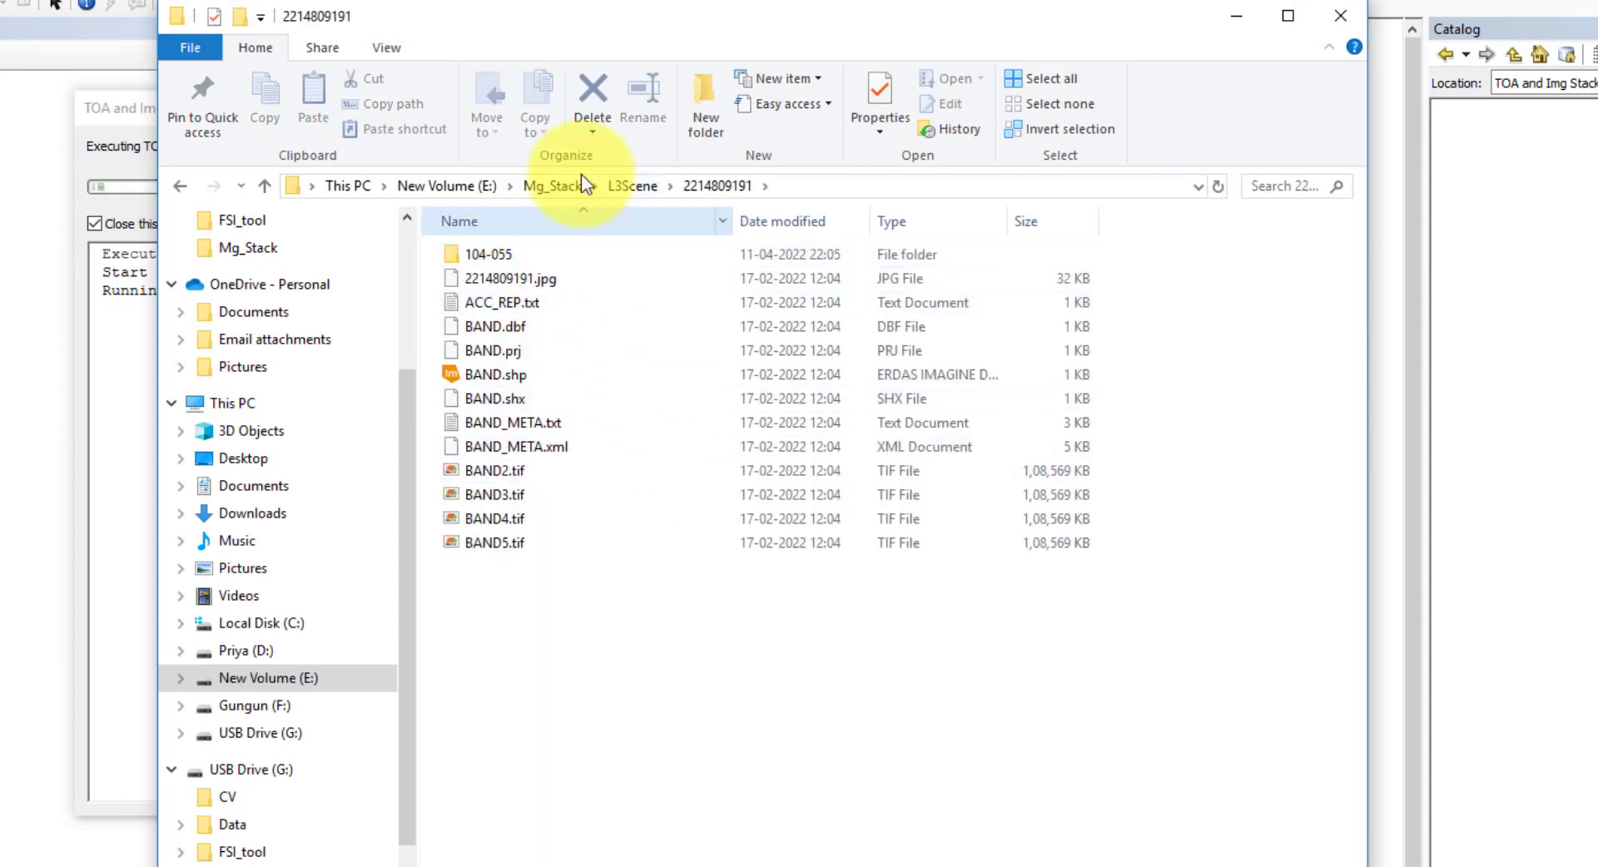
drag(617, 30, 1480, 55)
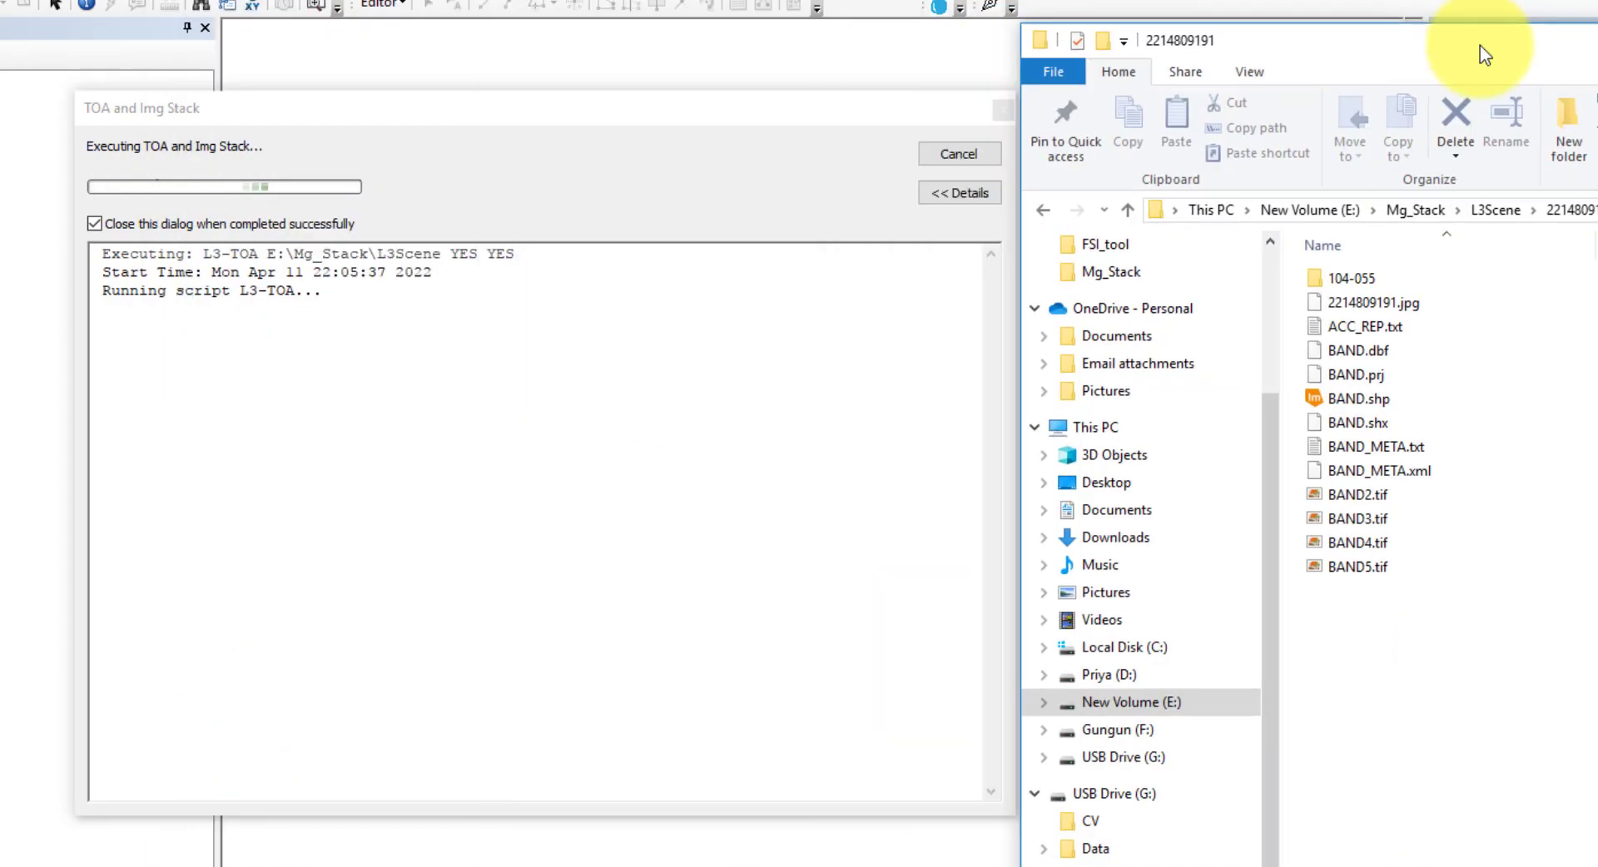
double_click(1377, 281)
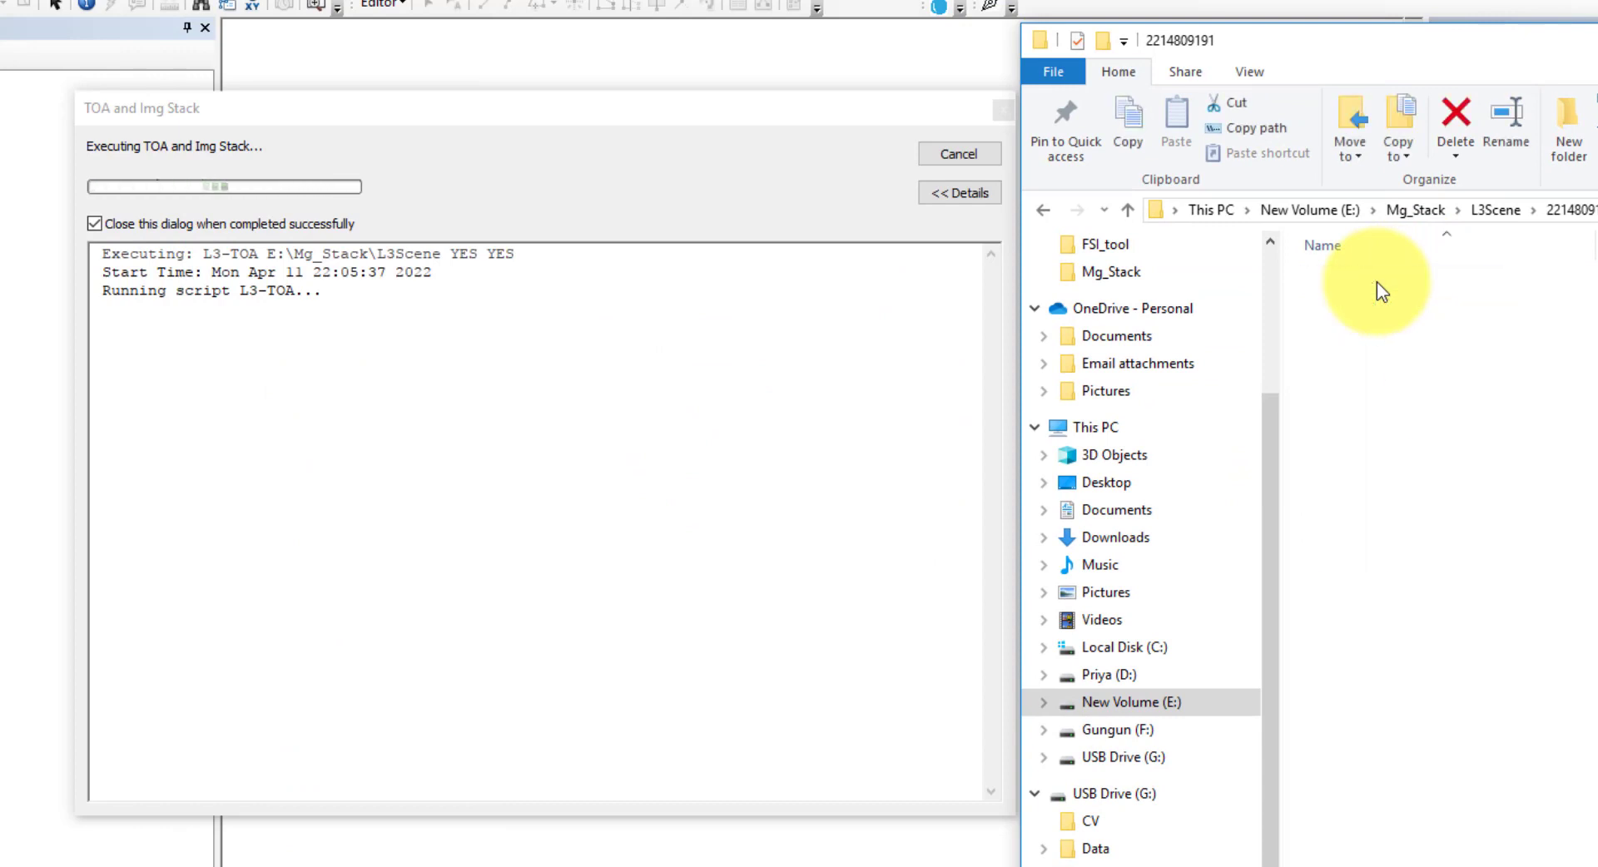
drag(1472, 52, 1081, 0)
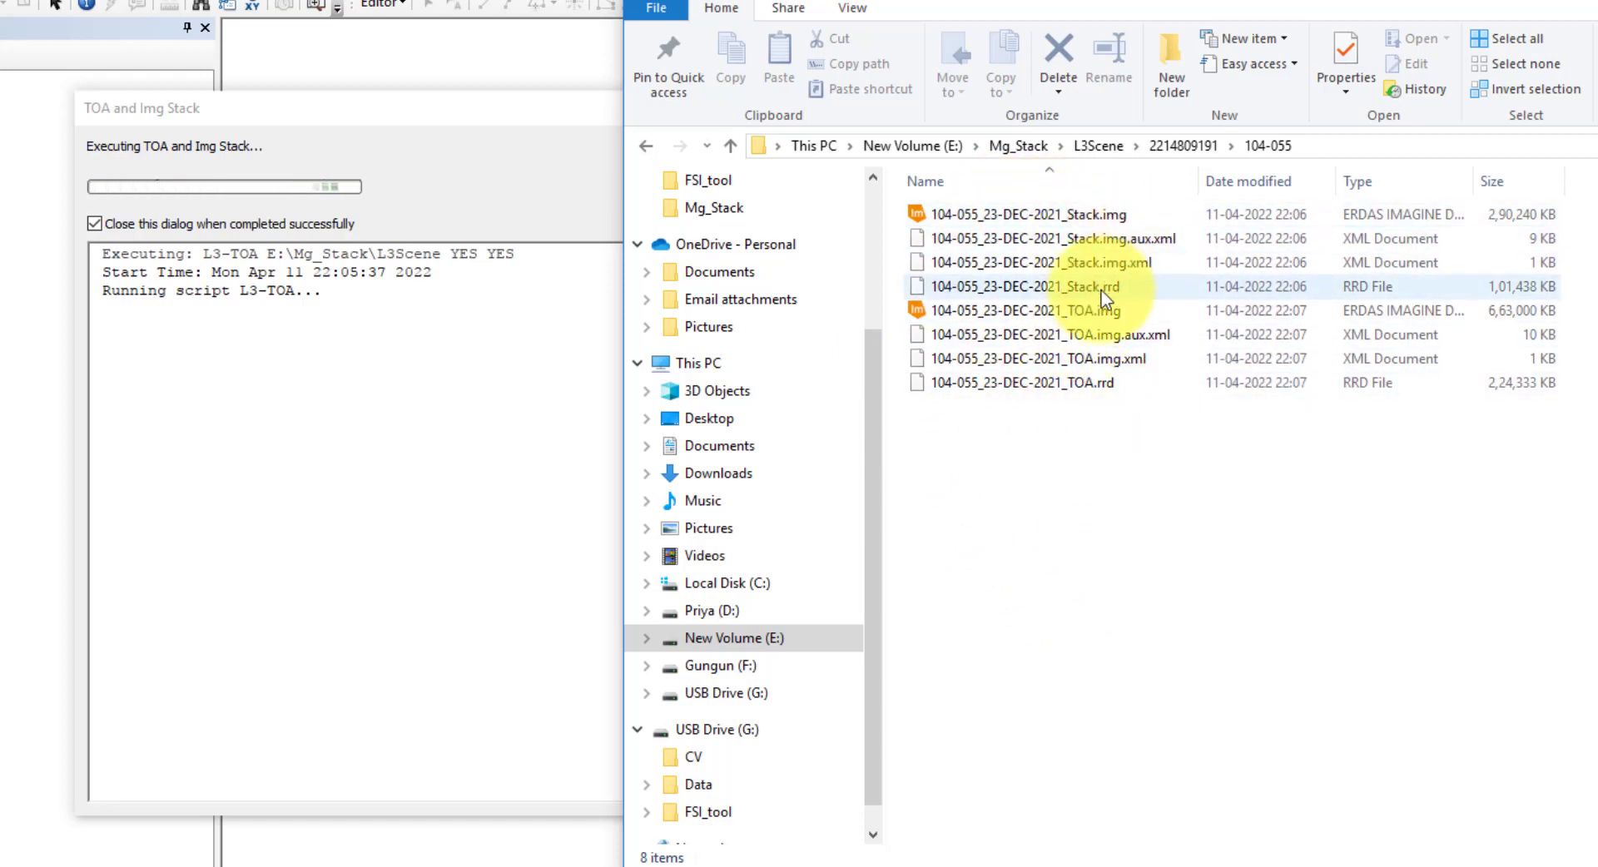
click(1185, 146)
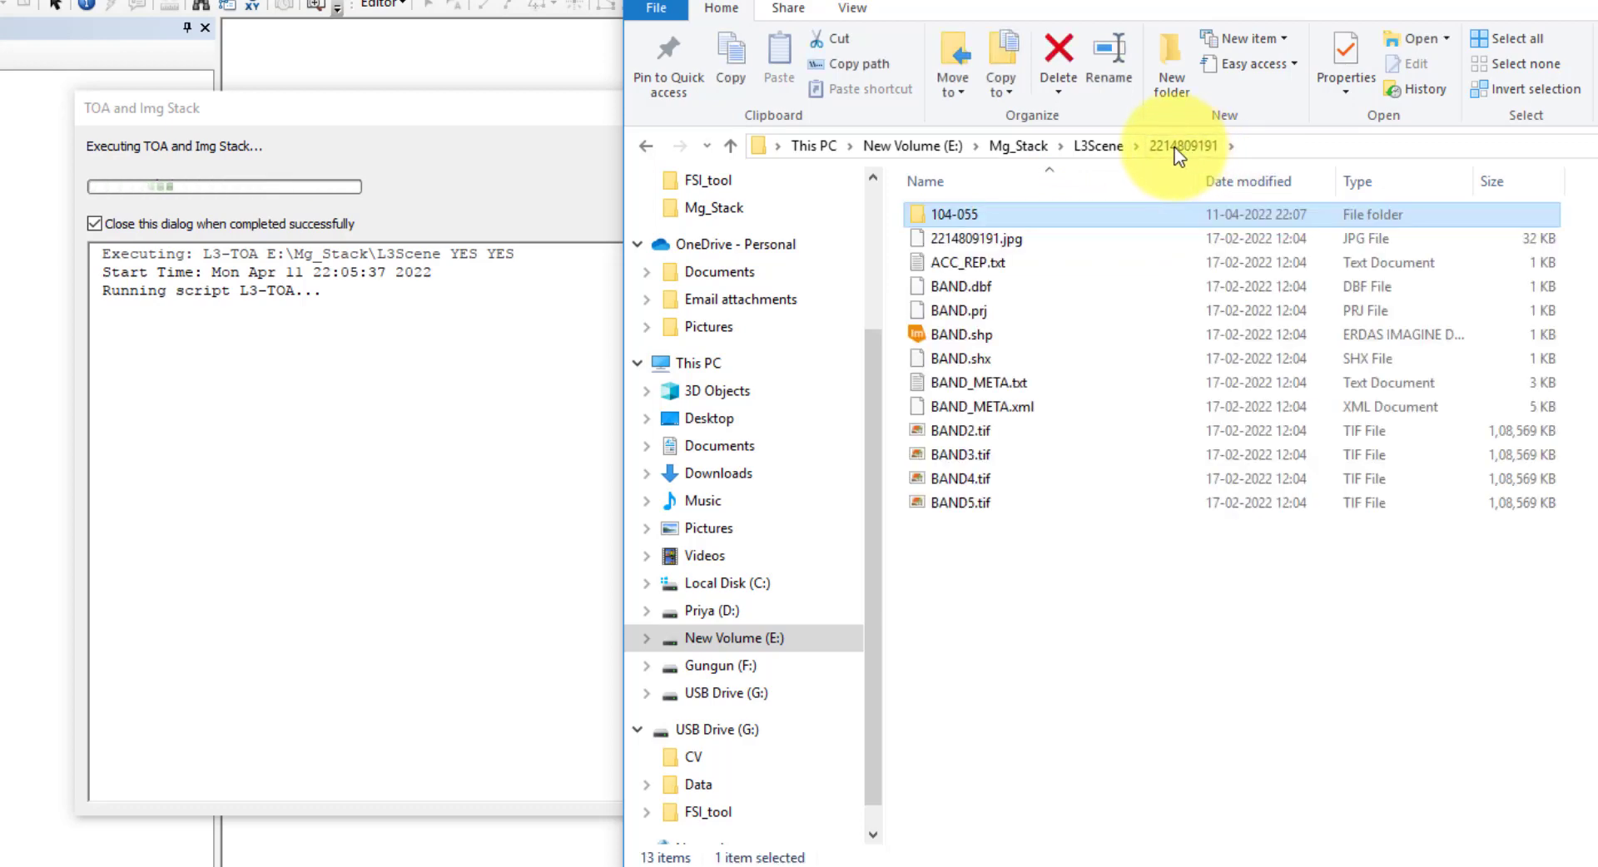
click(1101, 148)
double_click(1028, 238)
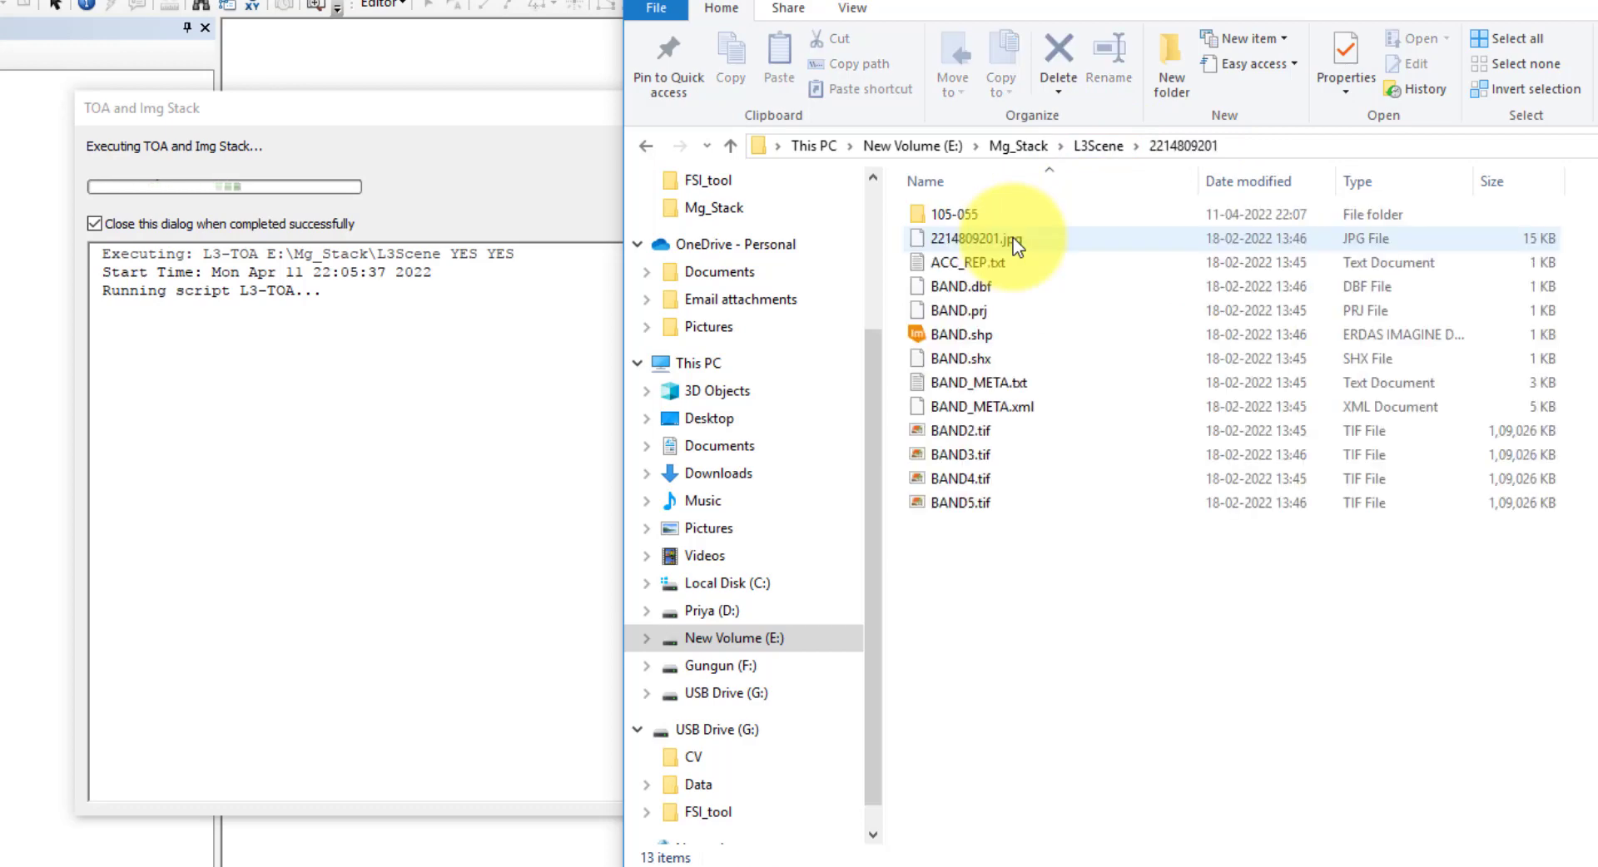
double_click(983, 215)
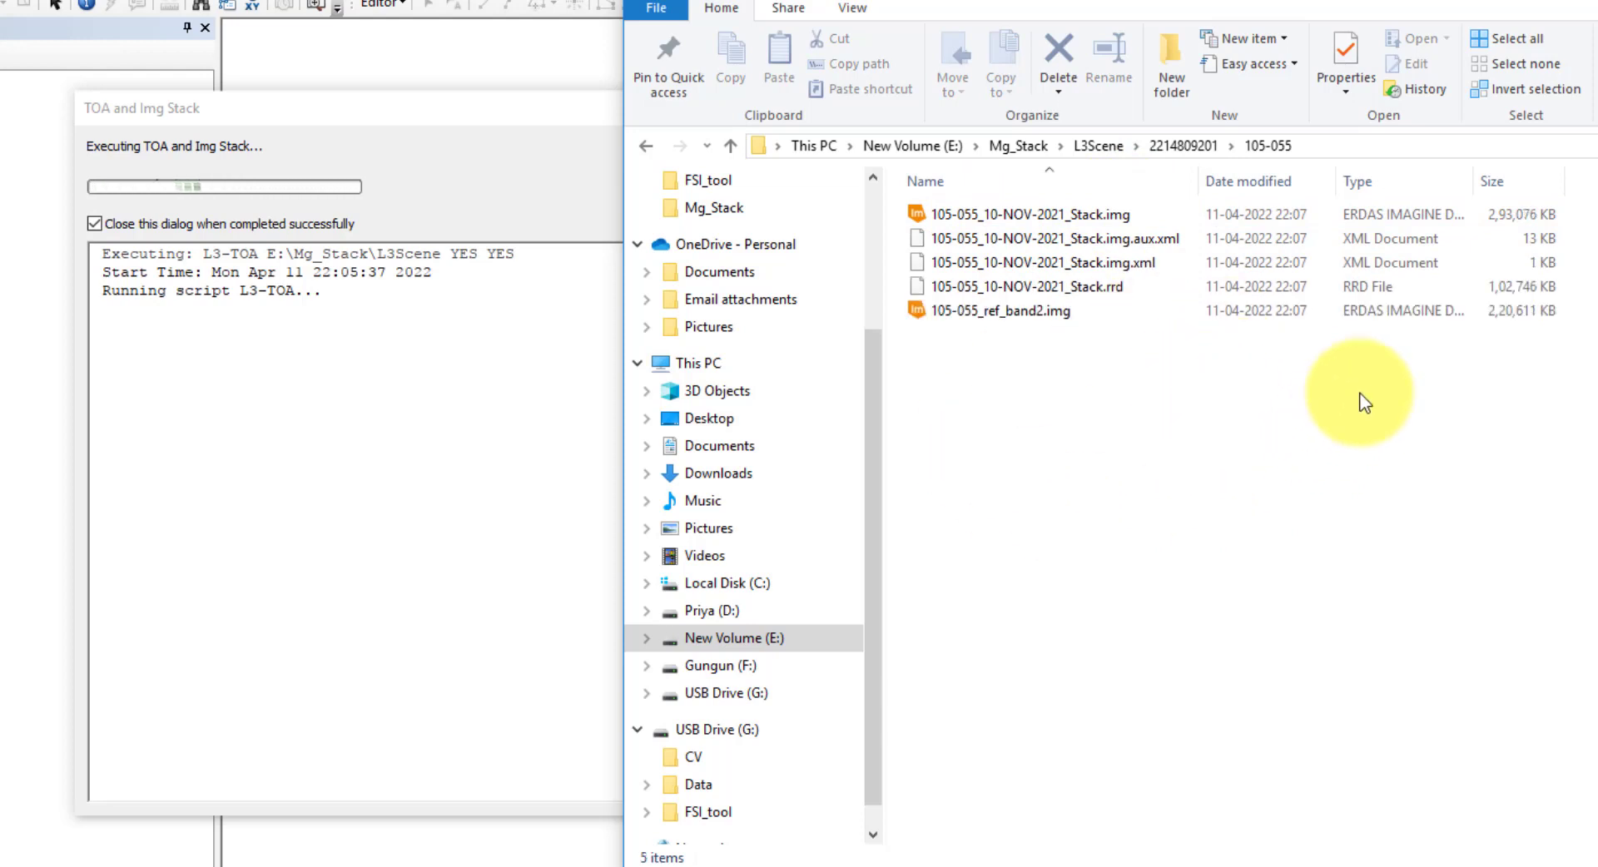
click(1181, 146)
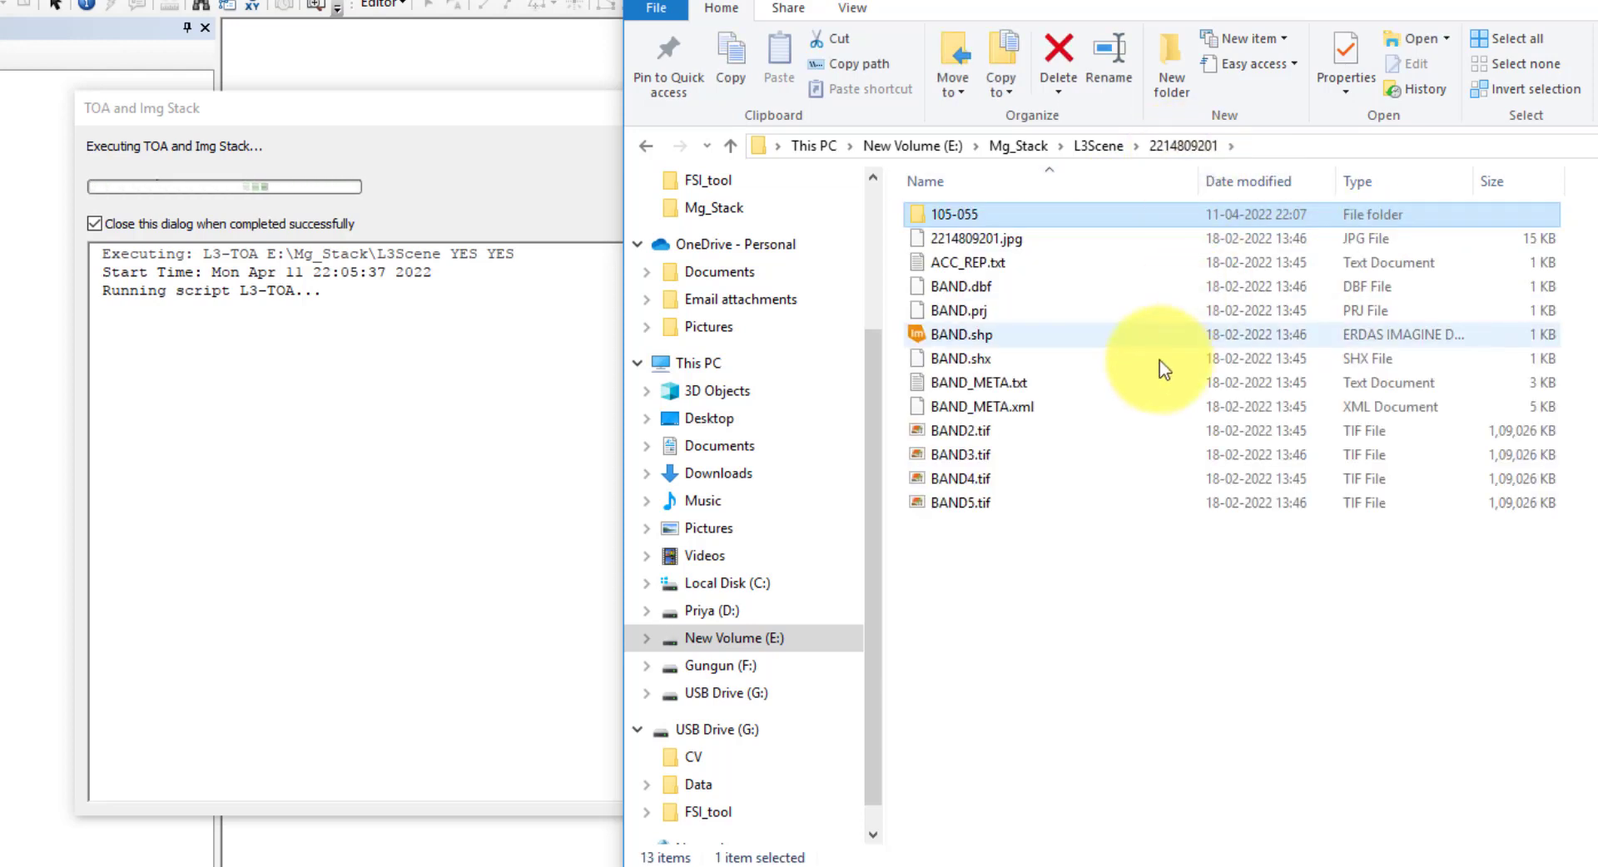
click(1094, 147)
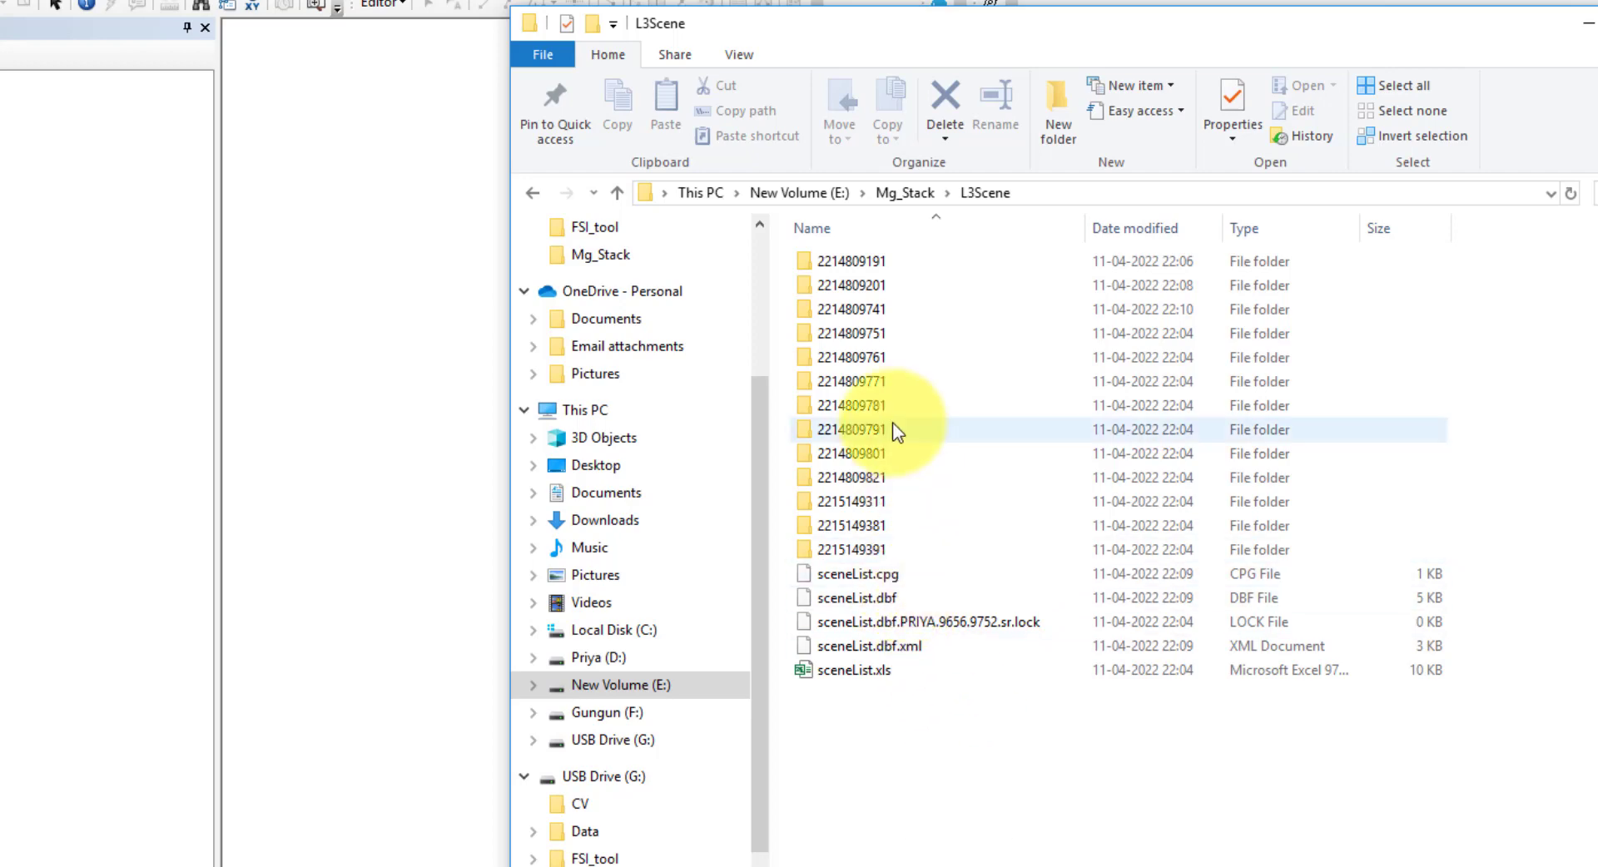
double_click(877, 262)
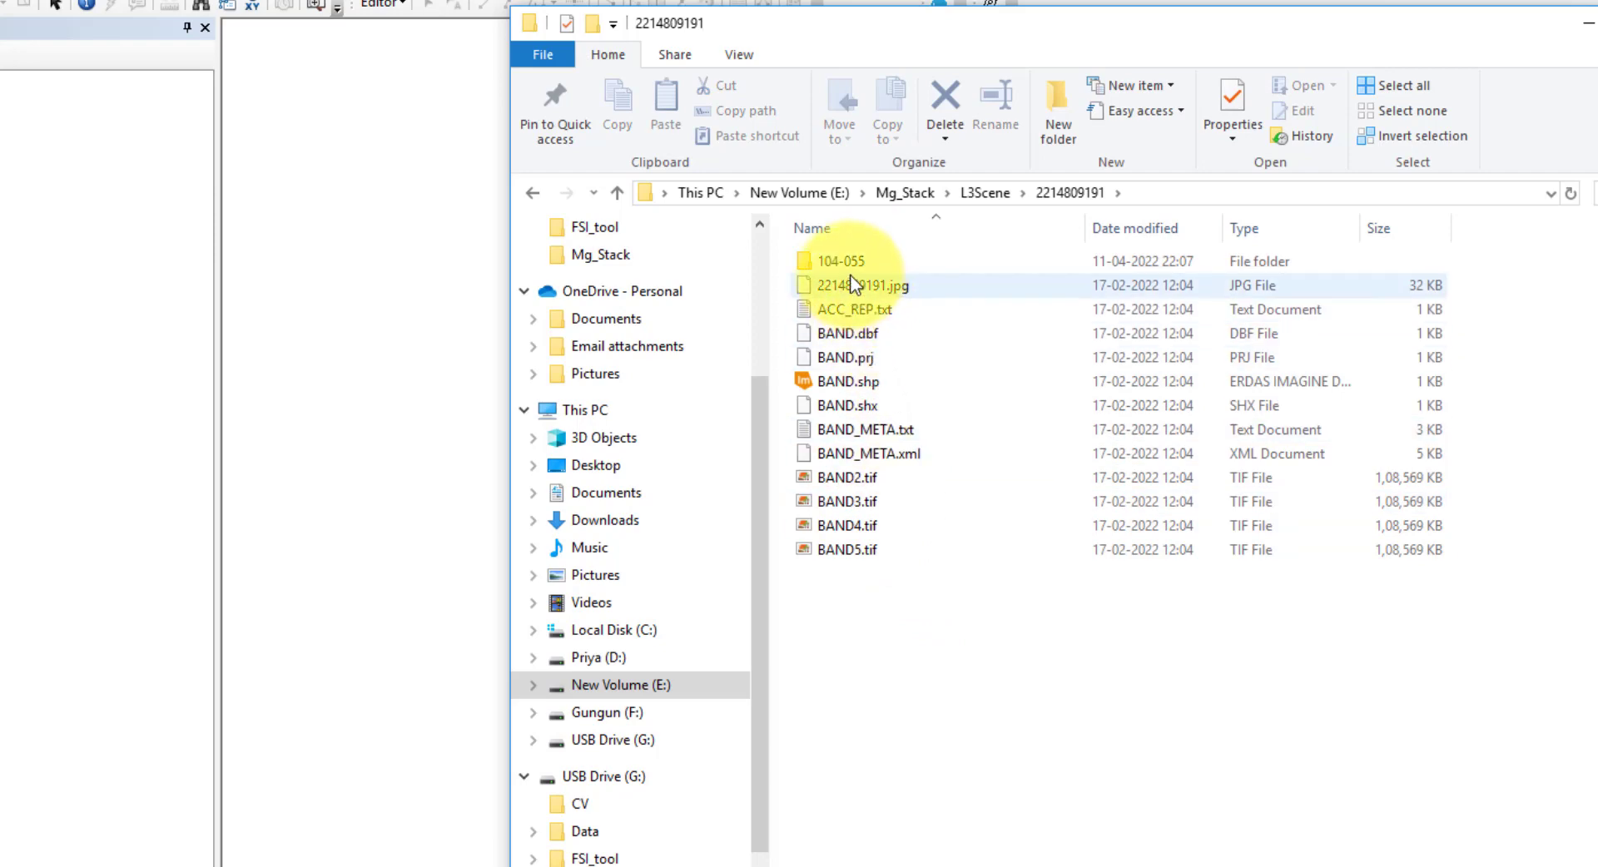
click(849, 265)
double_click(849, 265)
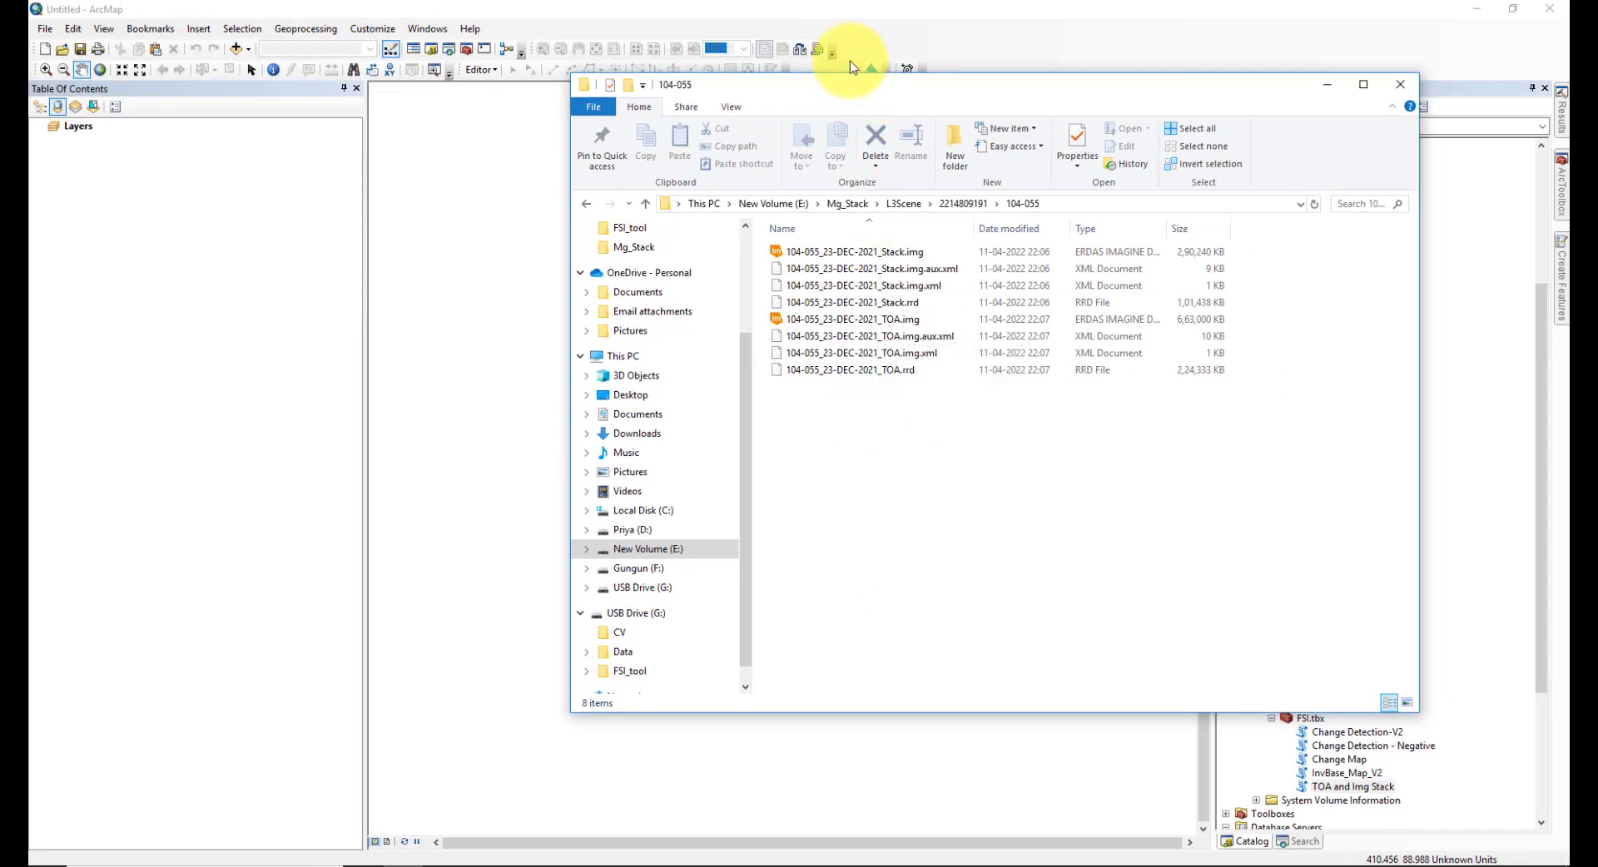
drag(840, 98, 1079, 96)
drag(1082, 249, 561, 366)
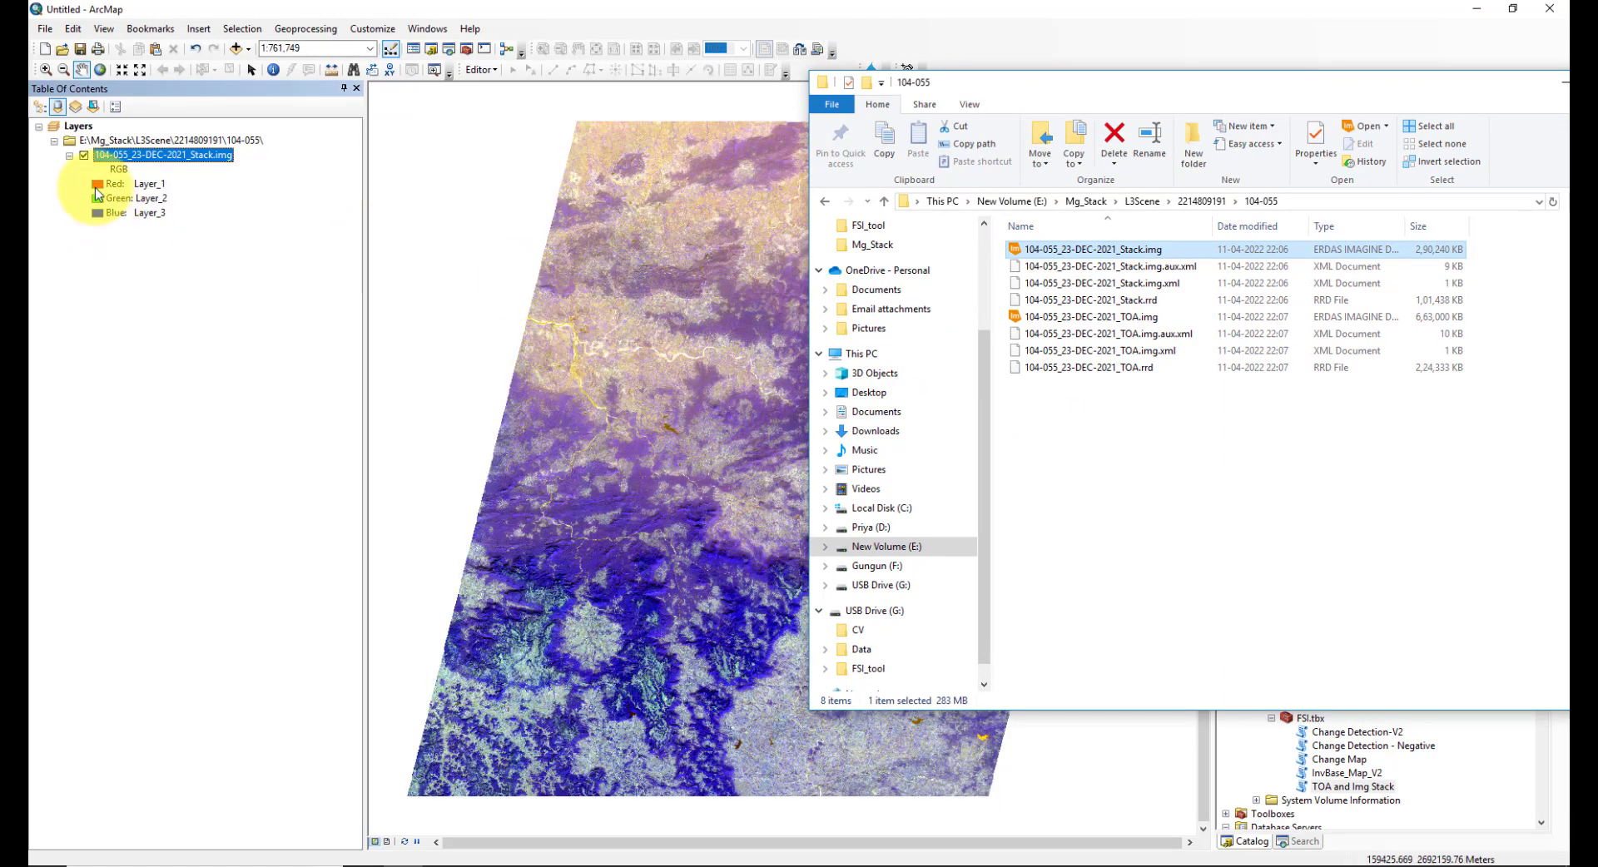
click(125, 183)
click(140, 253)
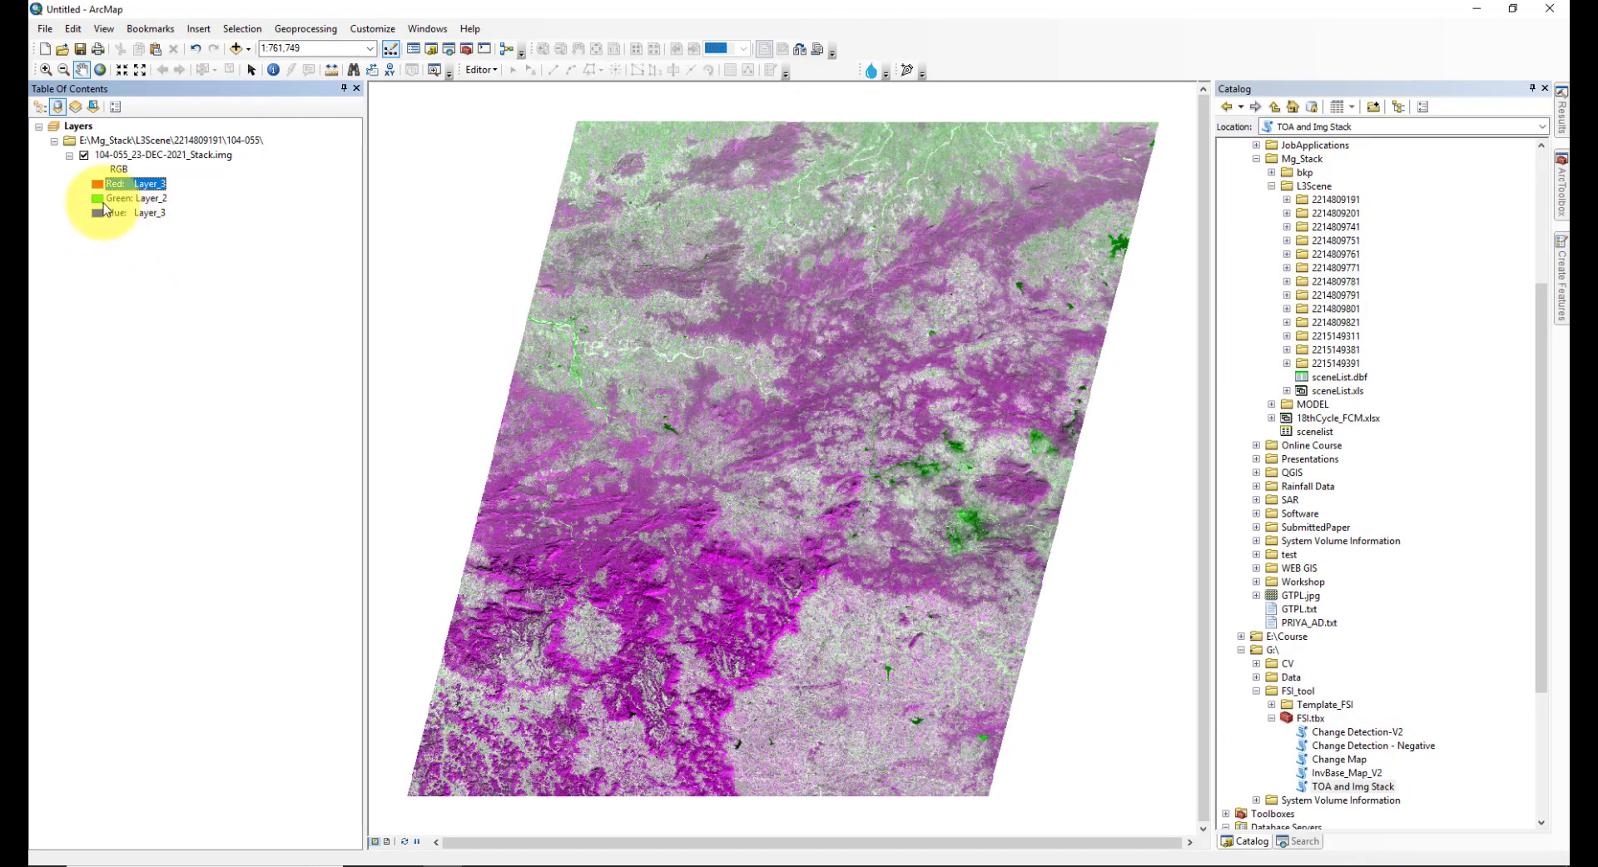
- Set the blue band of the 104-055 stack image to Layer_1
click(125, 197)
click(138, 253)
click(125, 213)
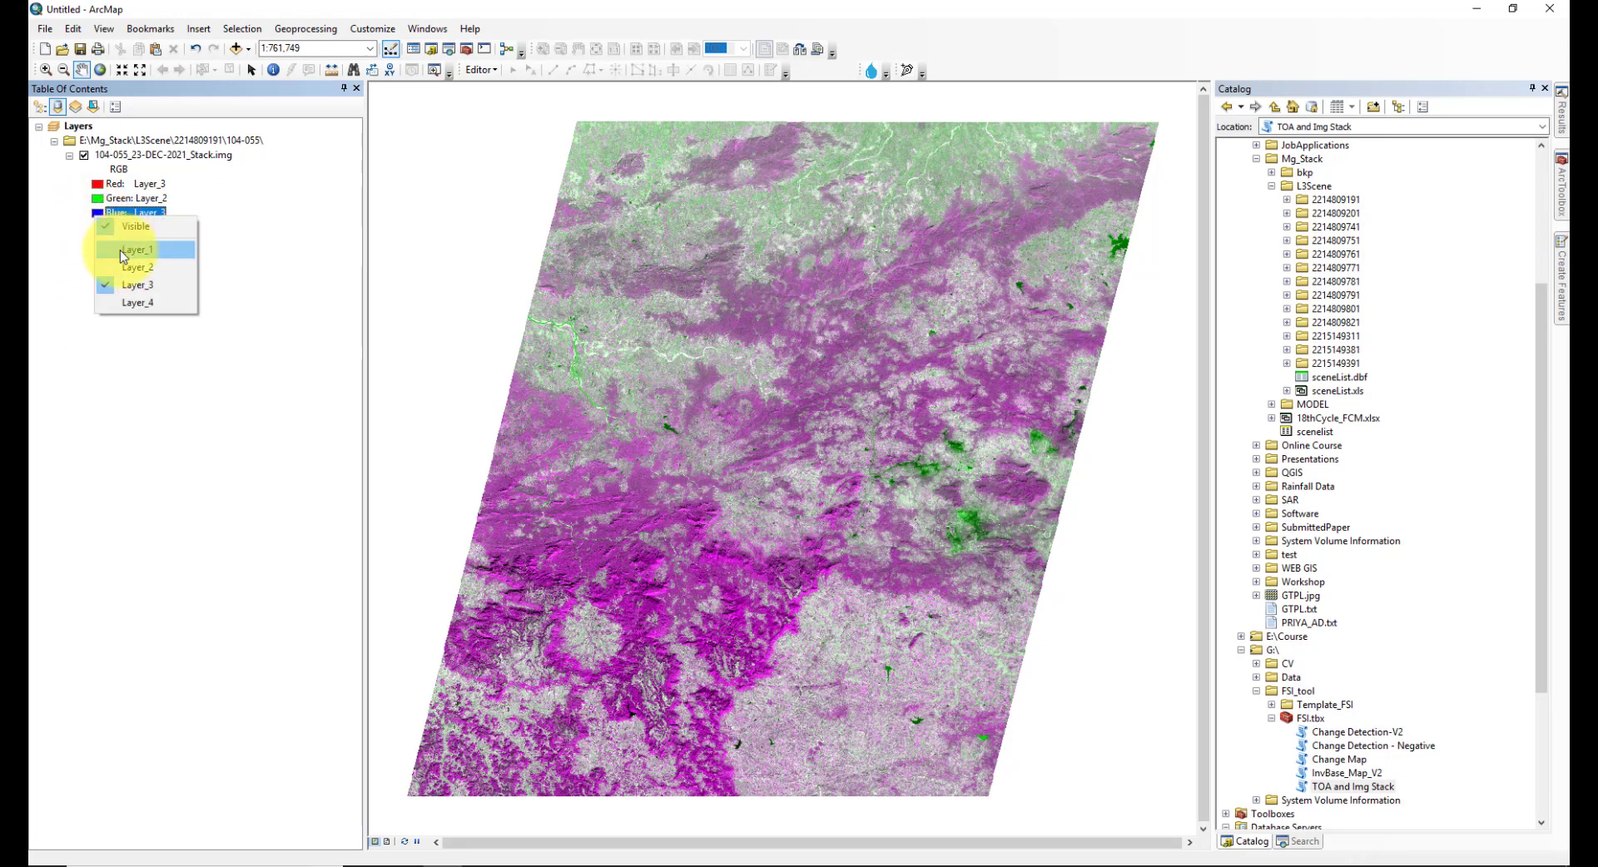
click(120, 250)
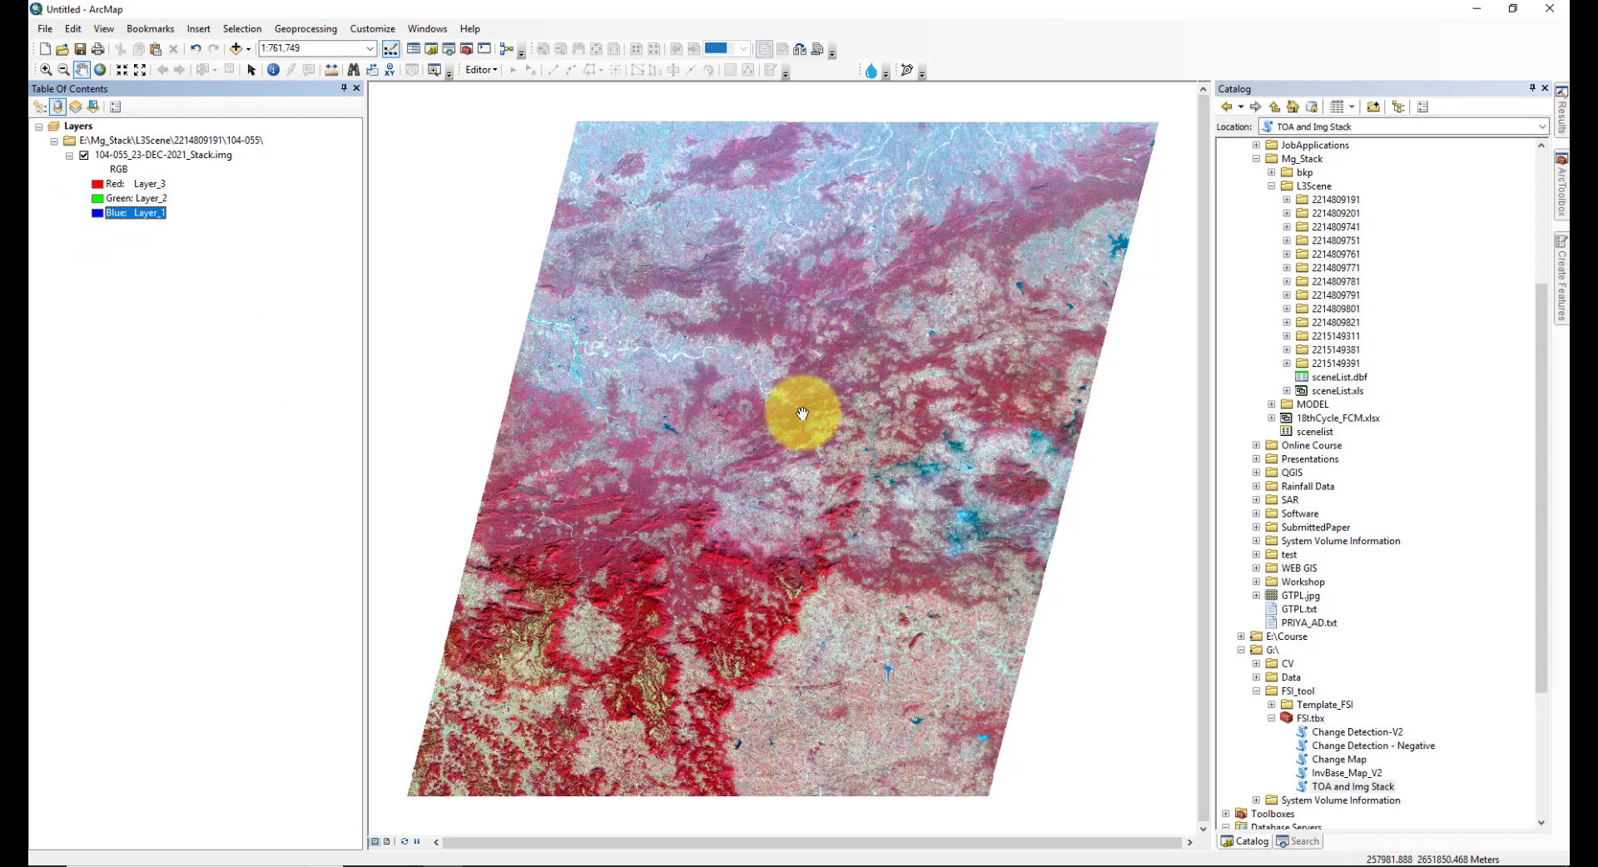
click(46, 69)
drag(741, 474, 614, 589)
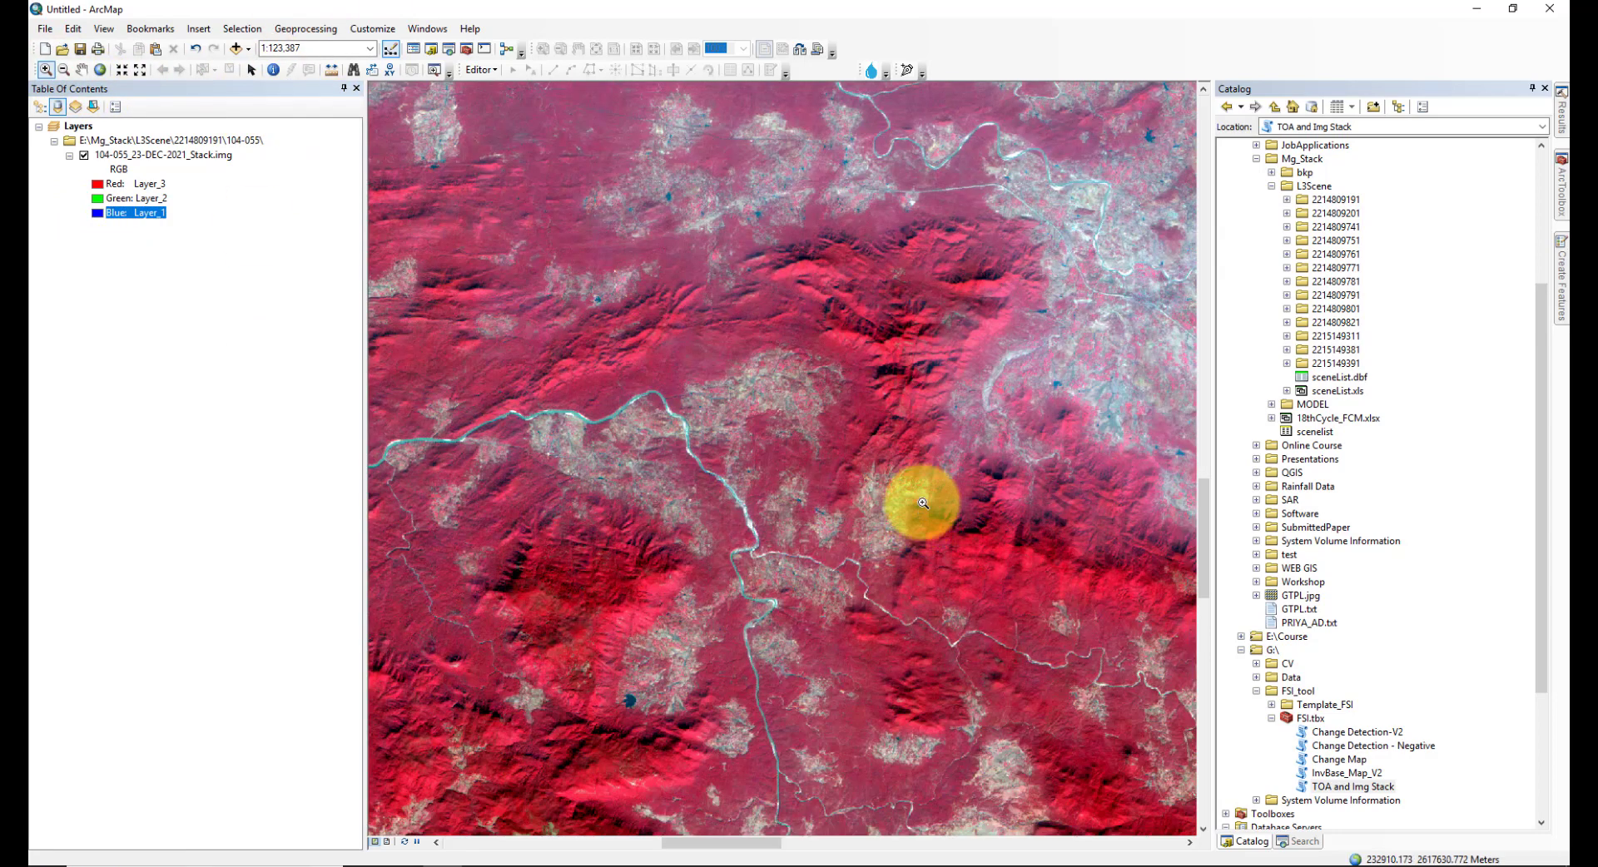
drag(859, 456, 803, 506)
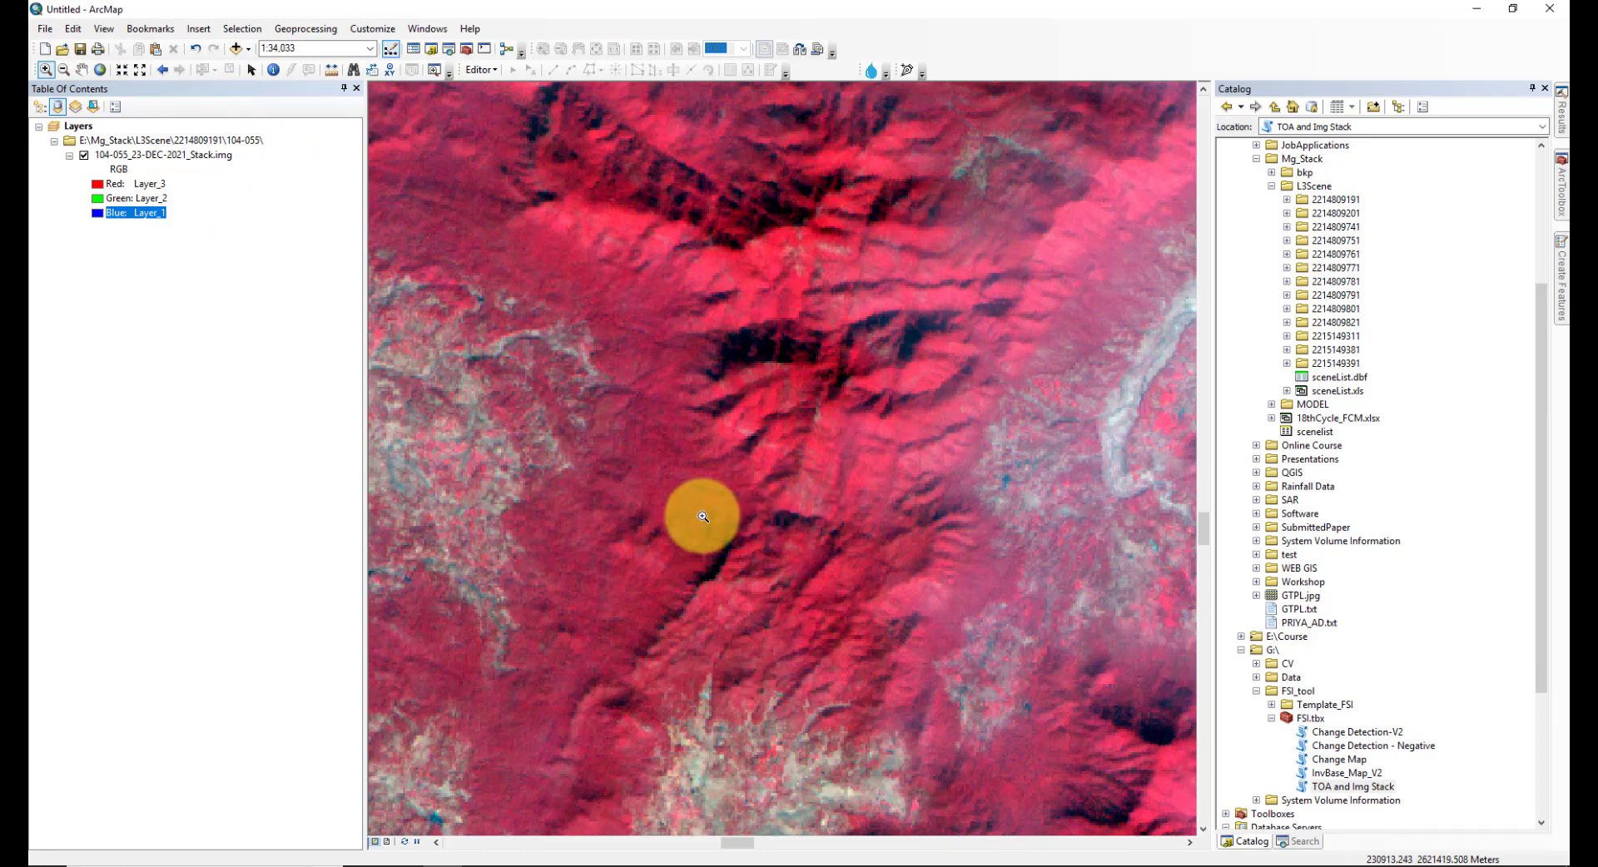
scroll(702, 517, down, 3)
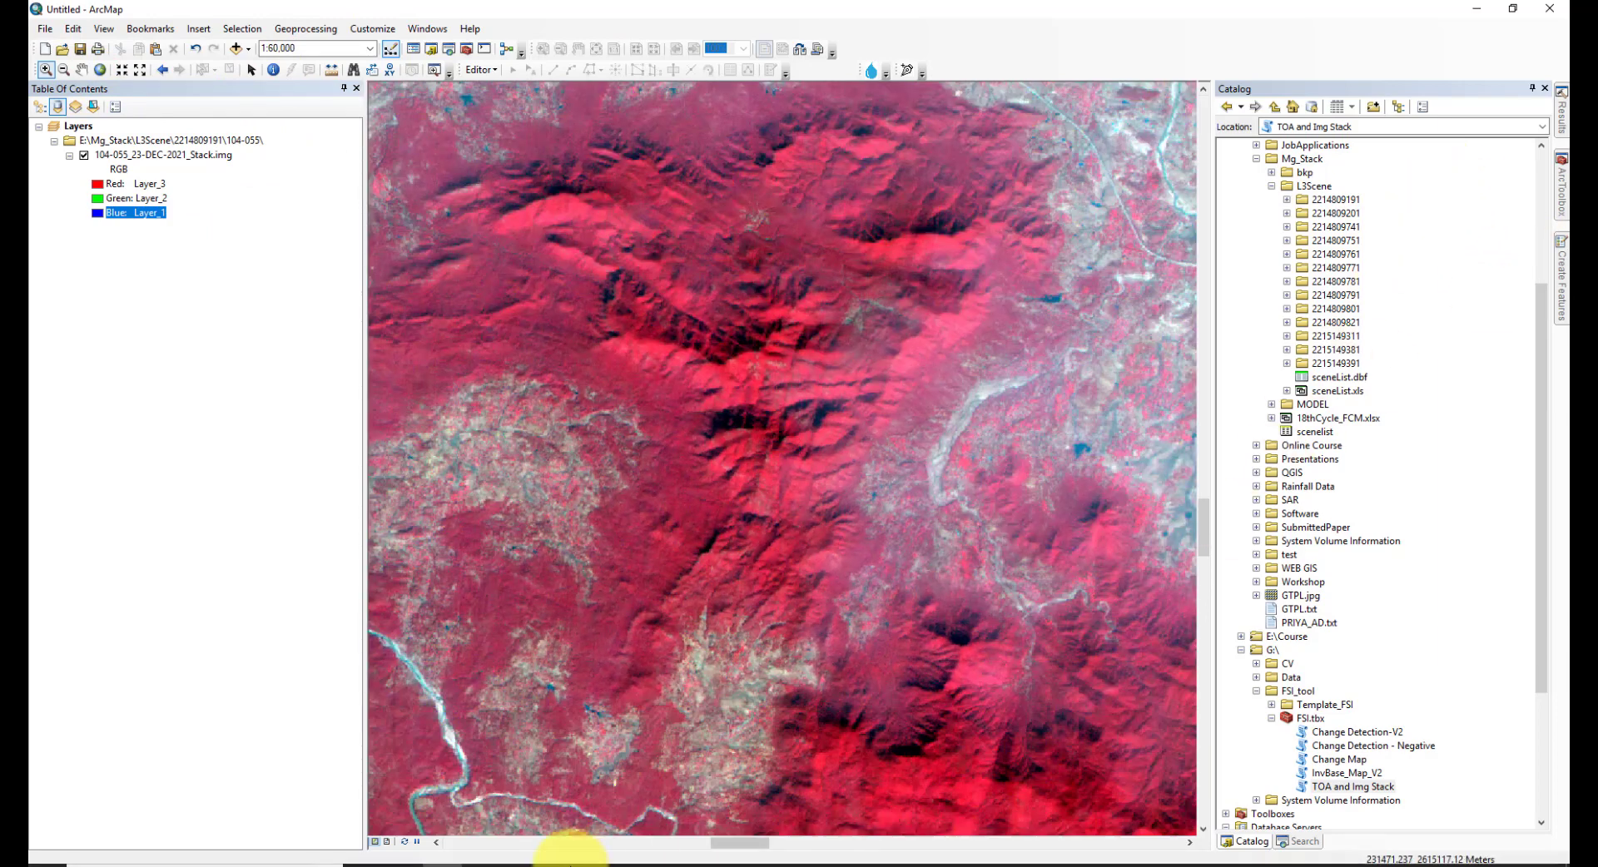
mouse_move(466, 856)
click(403, 851)
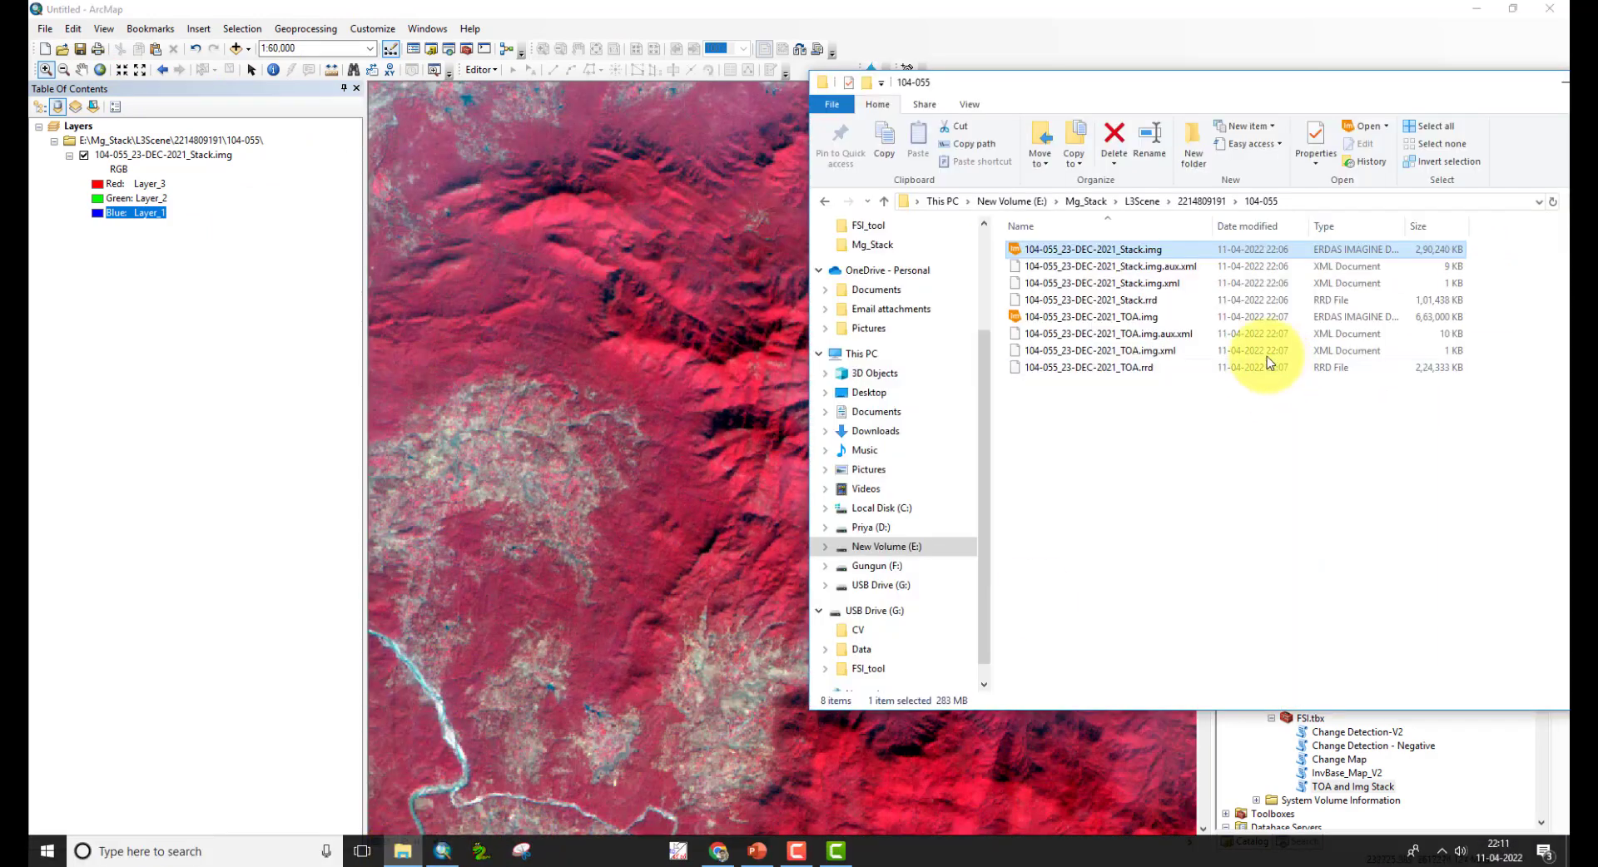
click(1112, 323)
drag(1112, 323, 557, 457)
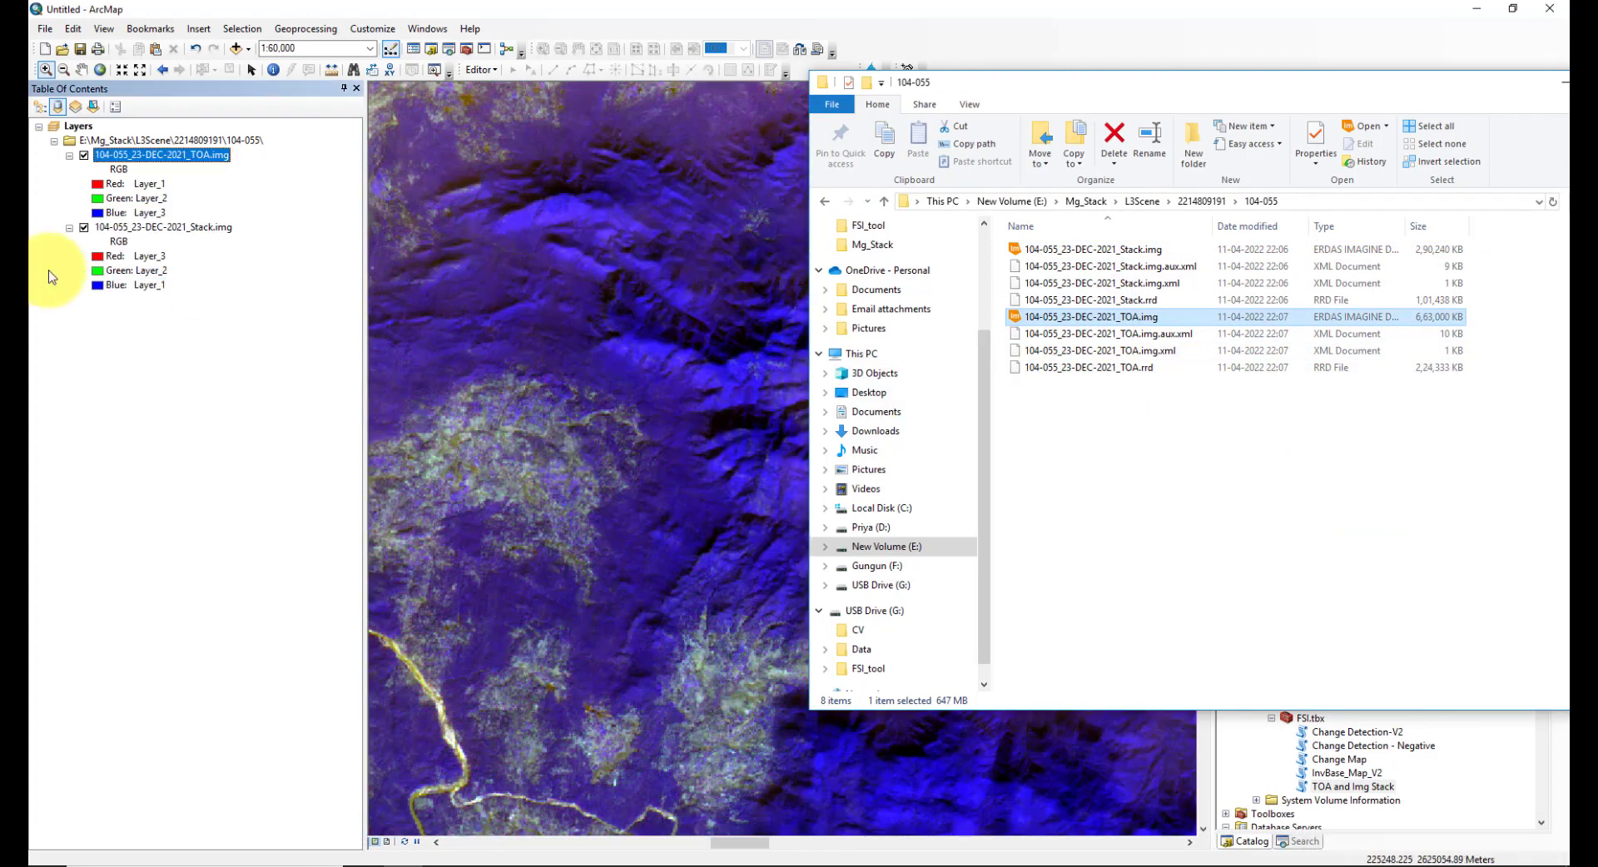
- Set the TOA image's red band to Layer_3 and its blue band to Layer_1
click(116, 256)
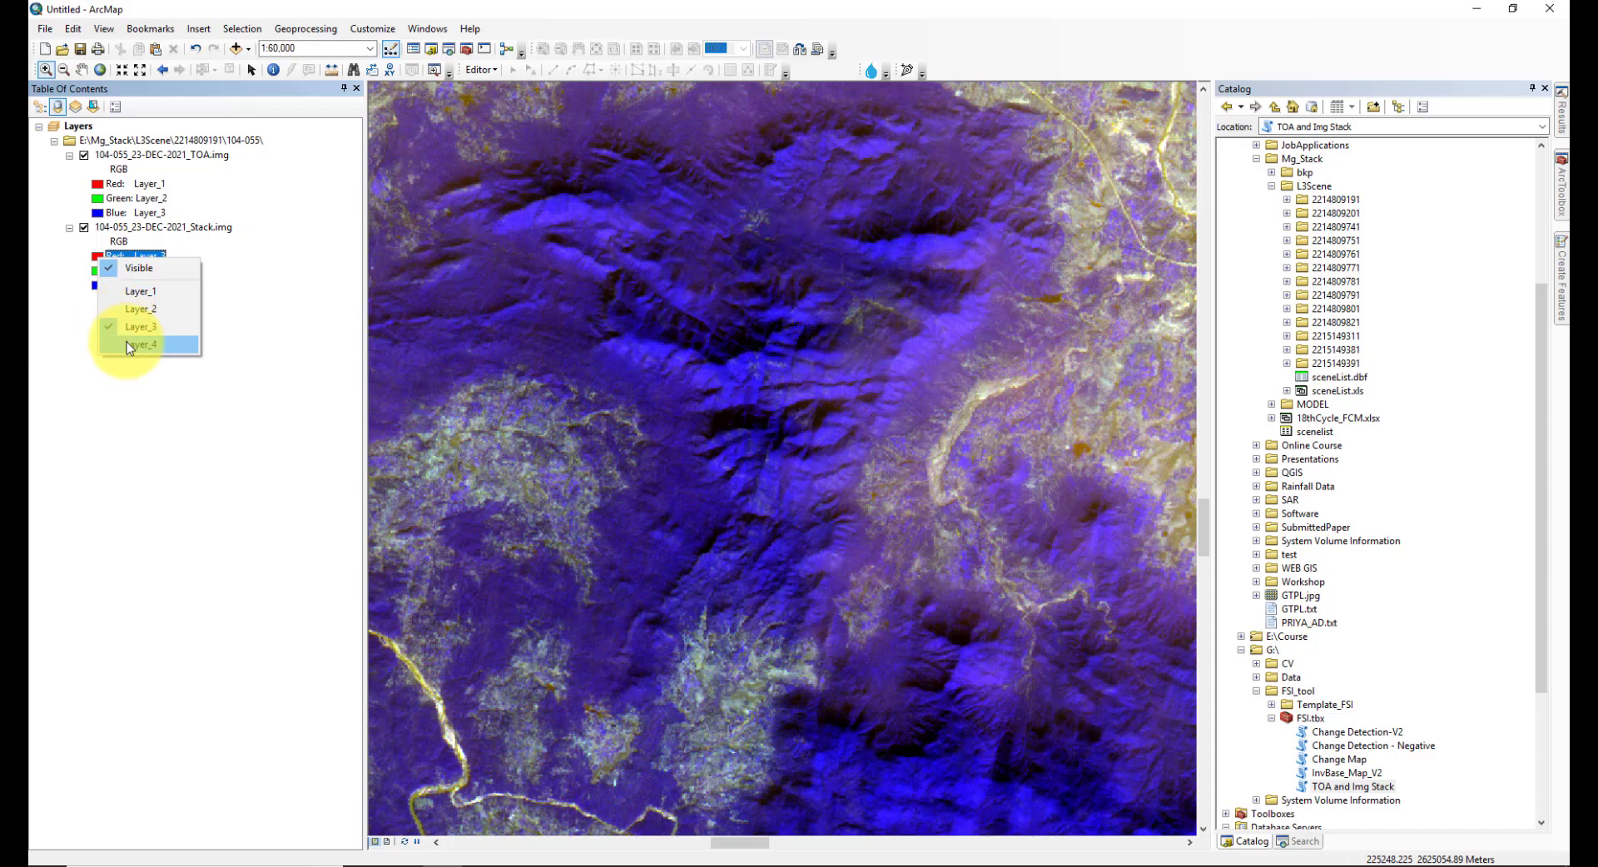
click(93, 185)
click(136, 260)
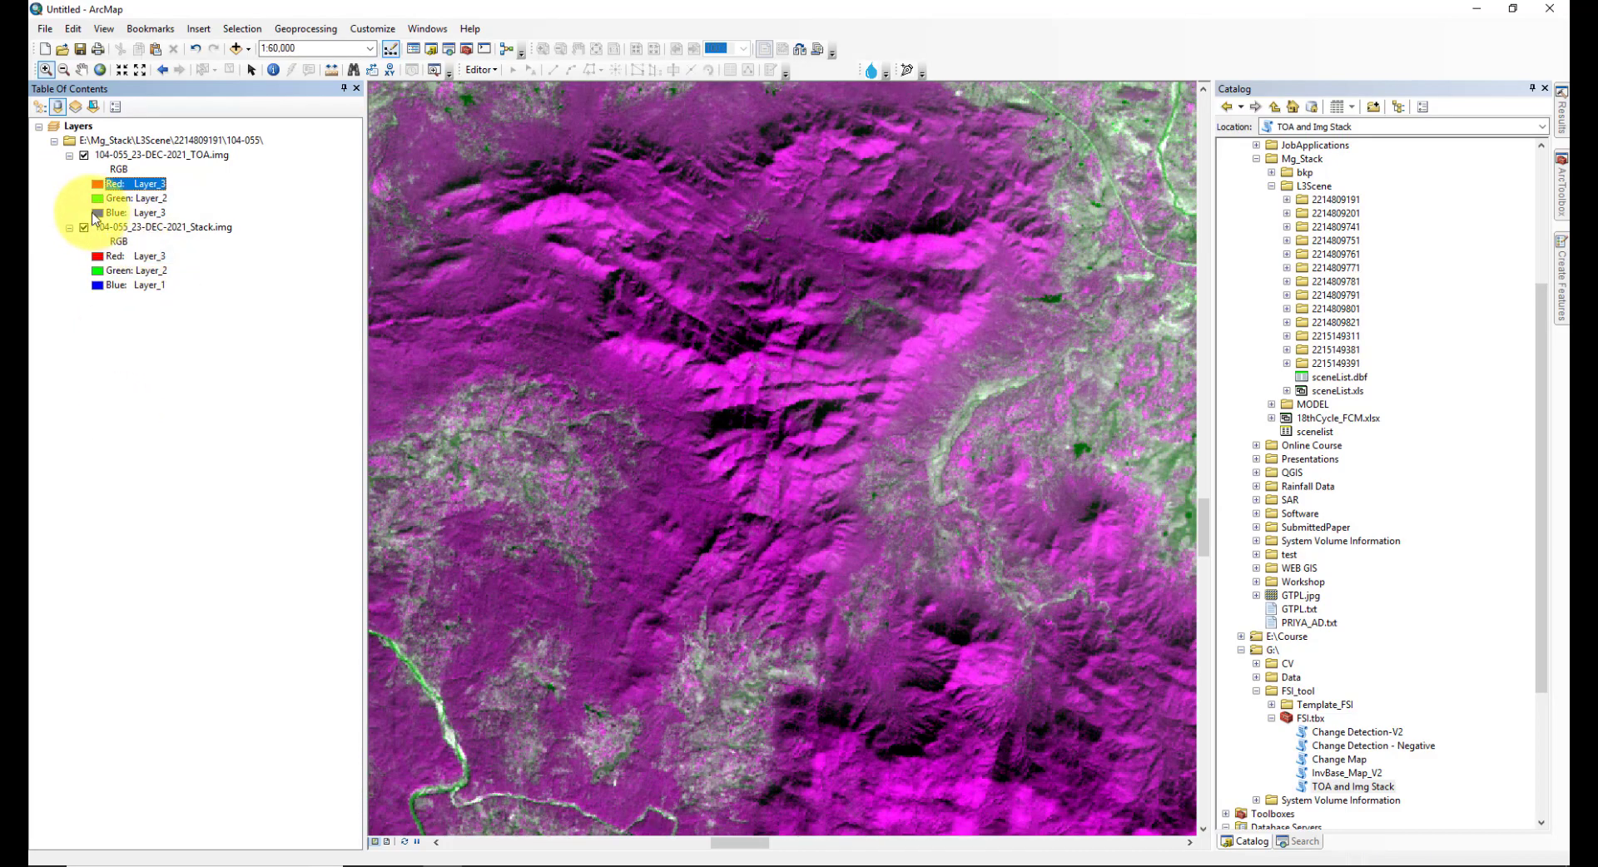
click(96, 213)
click(125, 258)
scroll(913, 449, up, 2)
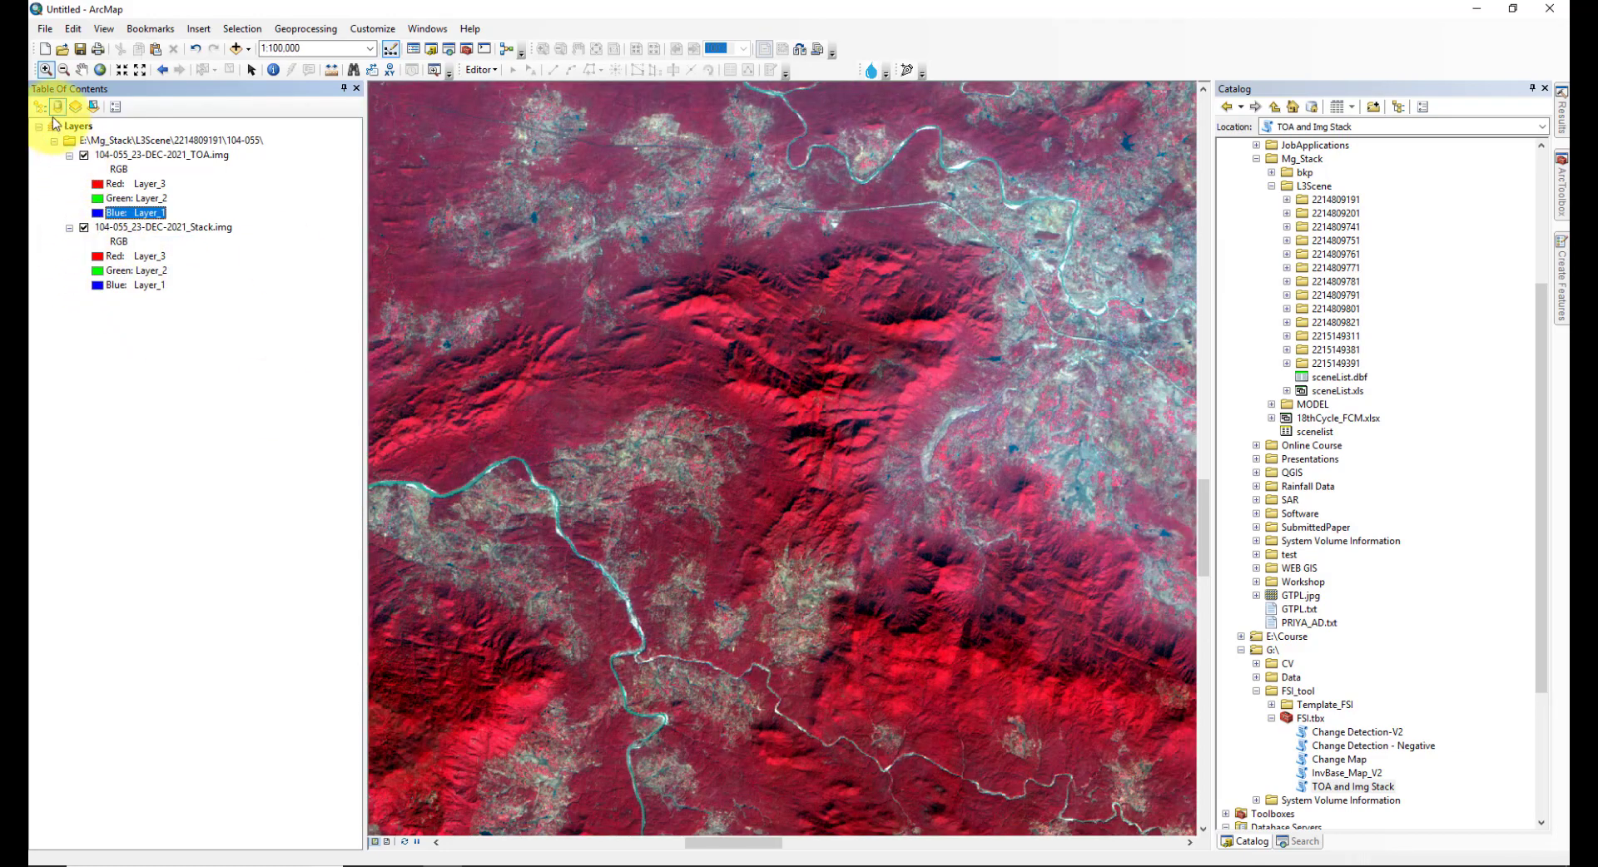
- Hide the stack layer and toggle the TOA layer's visibility off and on to compare
click(84, 227)
click(123, 155)
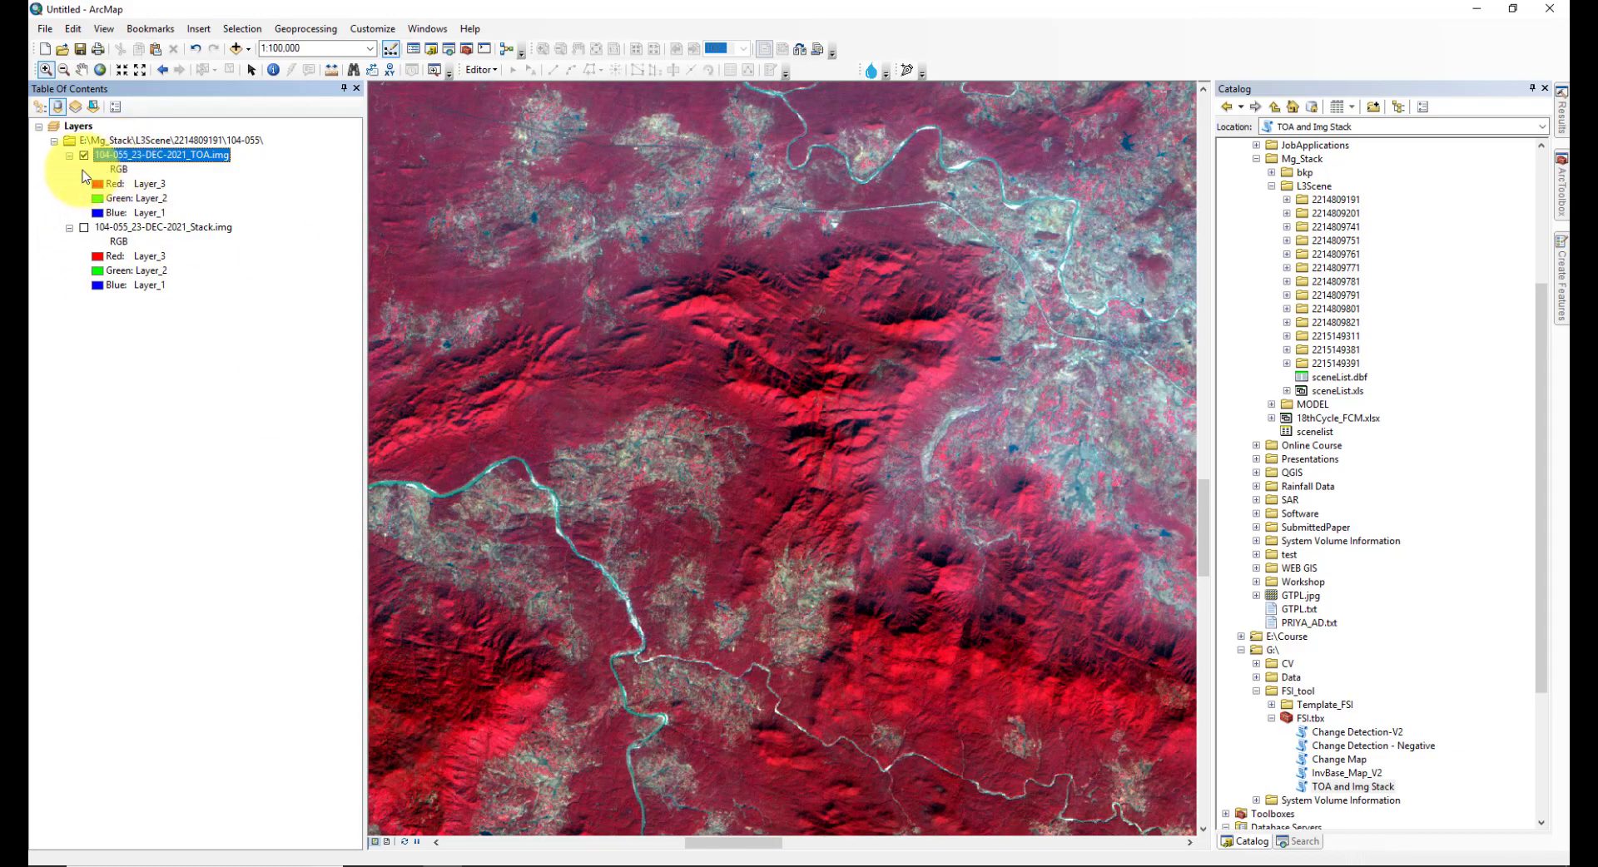
click(84, 156)
click(84, 155)
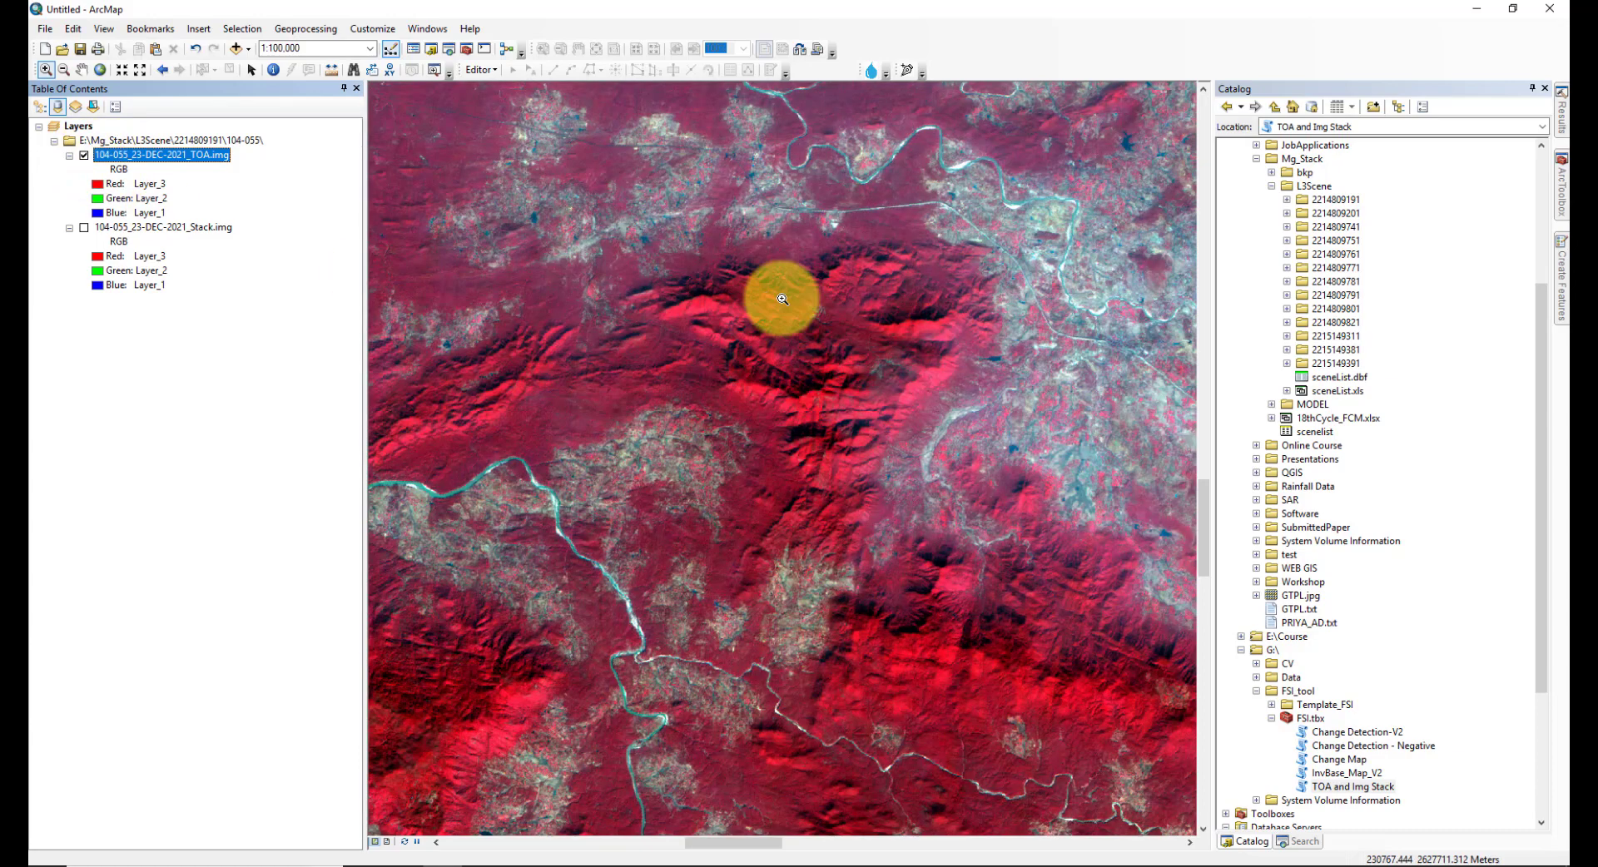
- Identify the pixel values of the TOA image at a spot near the river
drag(782, 303, 842, 586)
drag(563, 240, 921, 627)
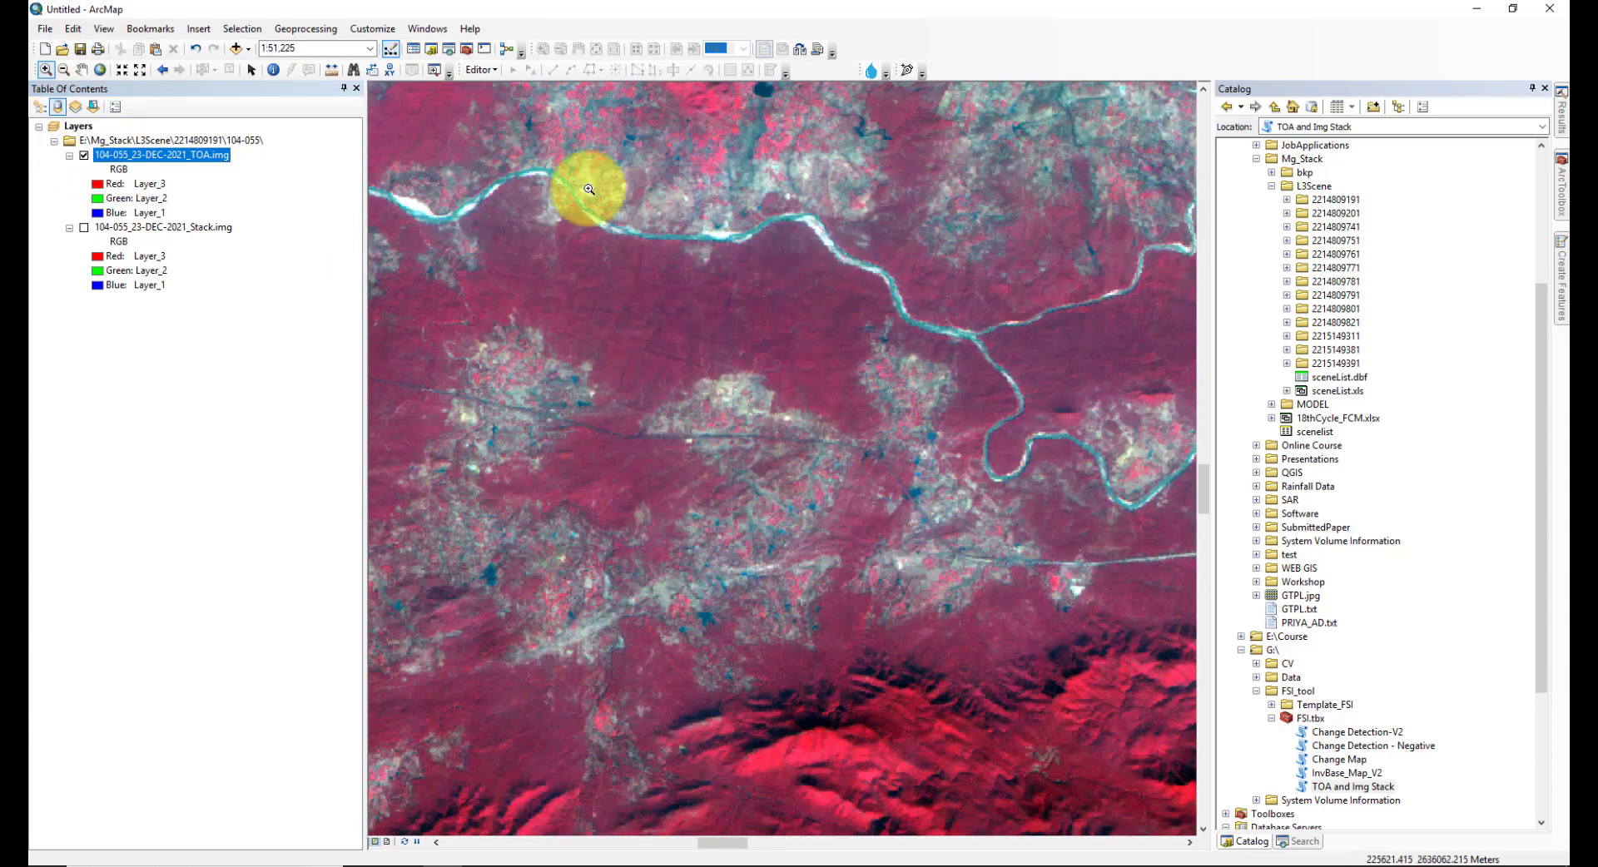
click(275, 70)
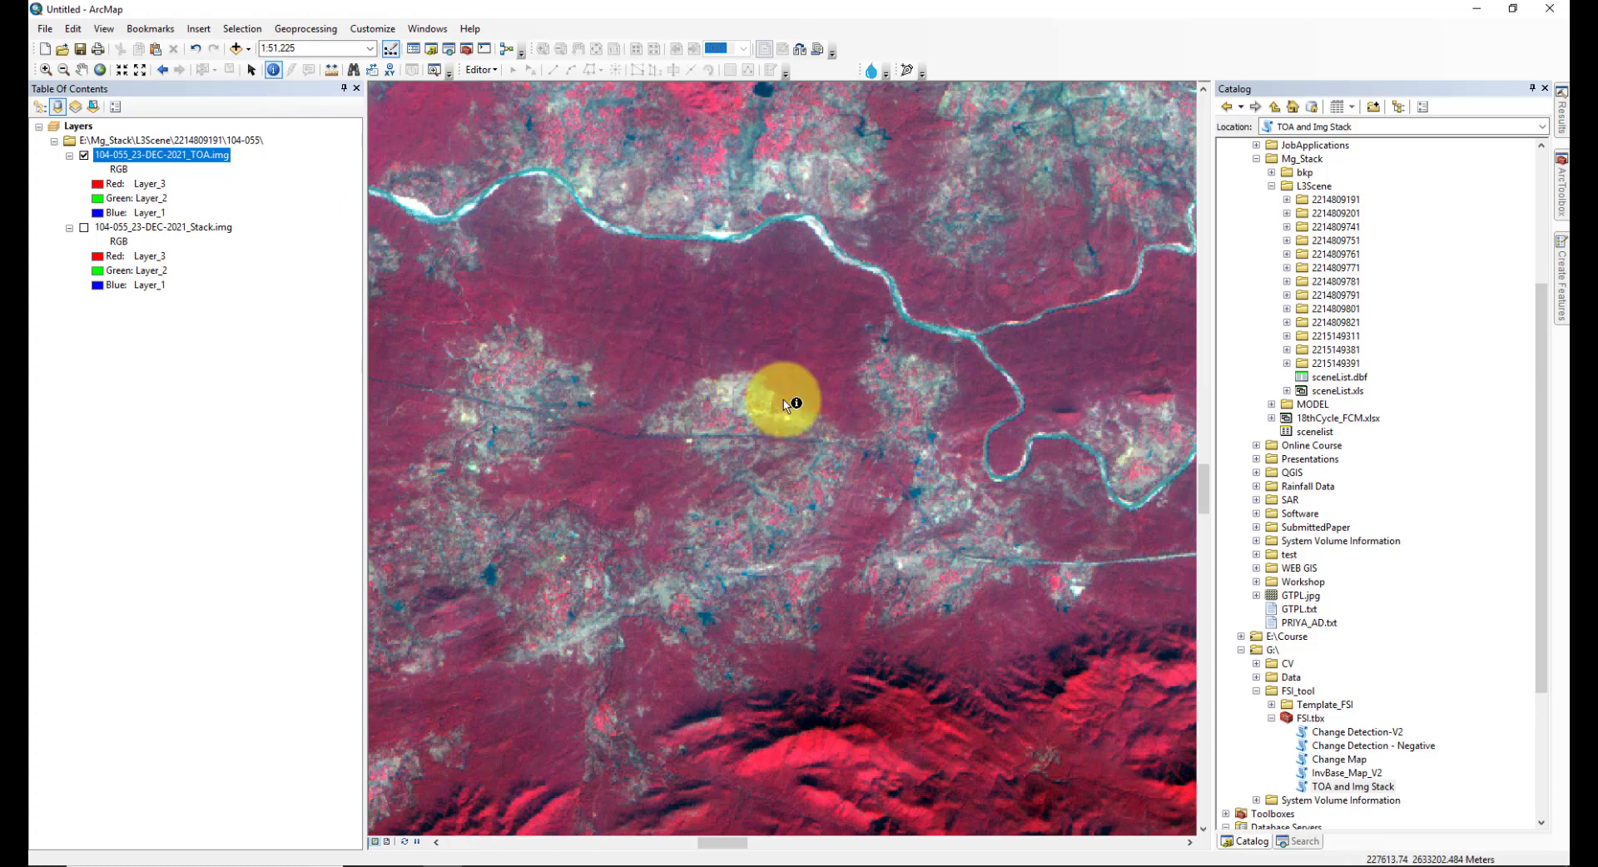
drag(926, 512, 631, 537)
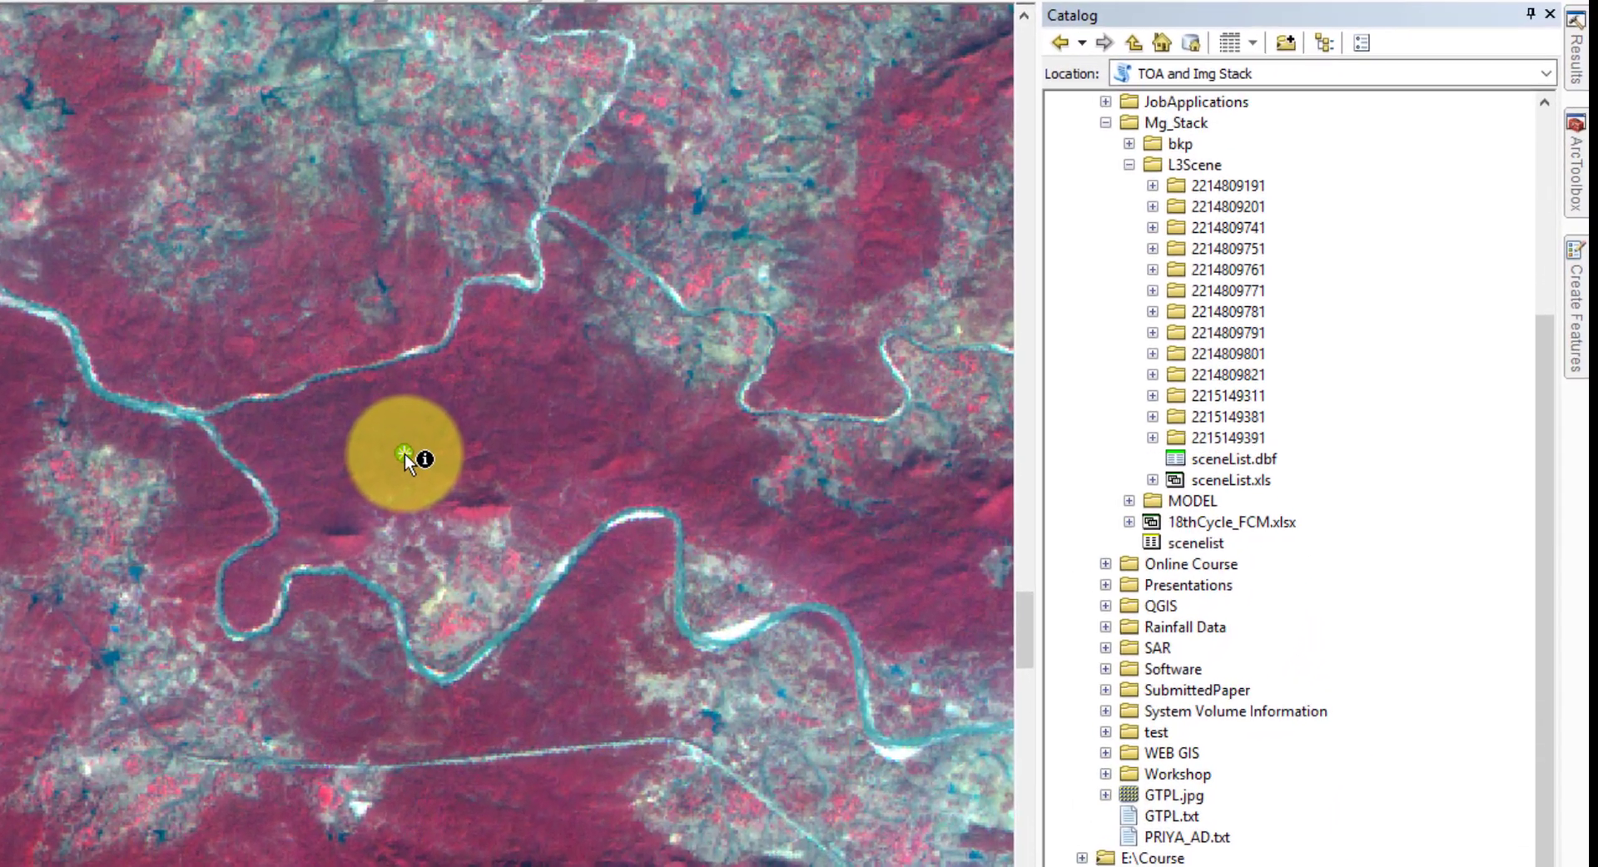
click(404, 459)
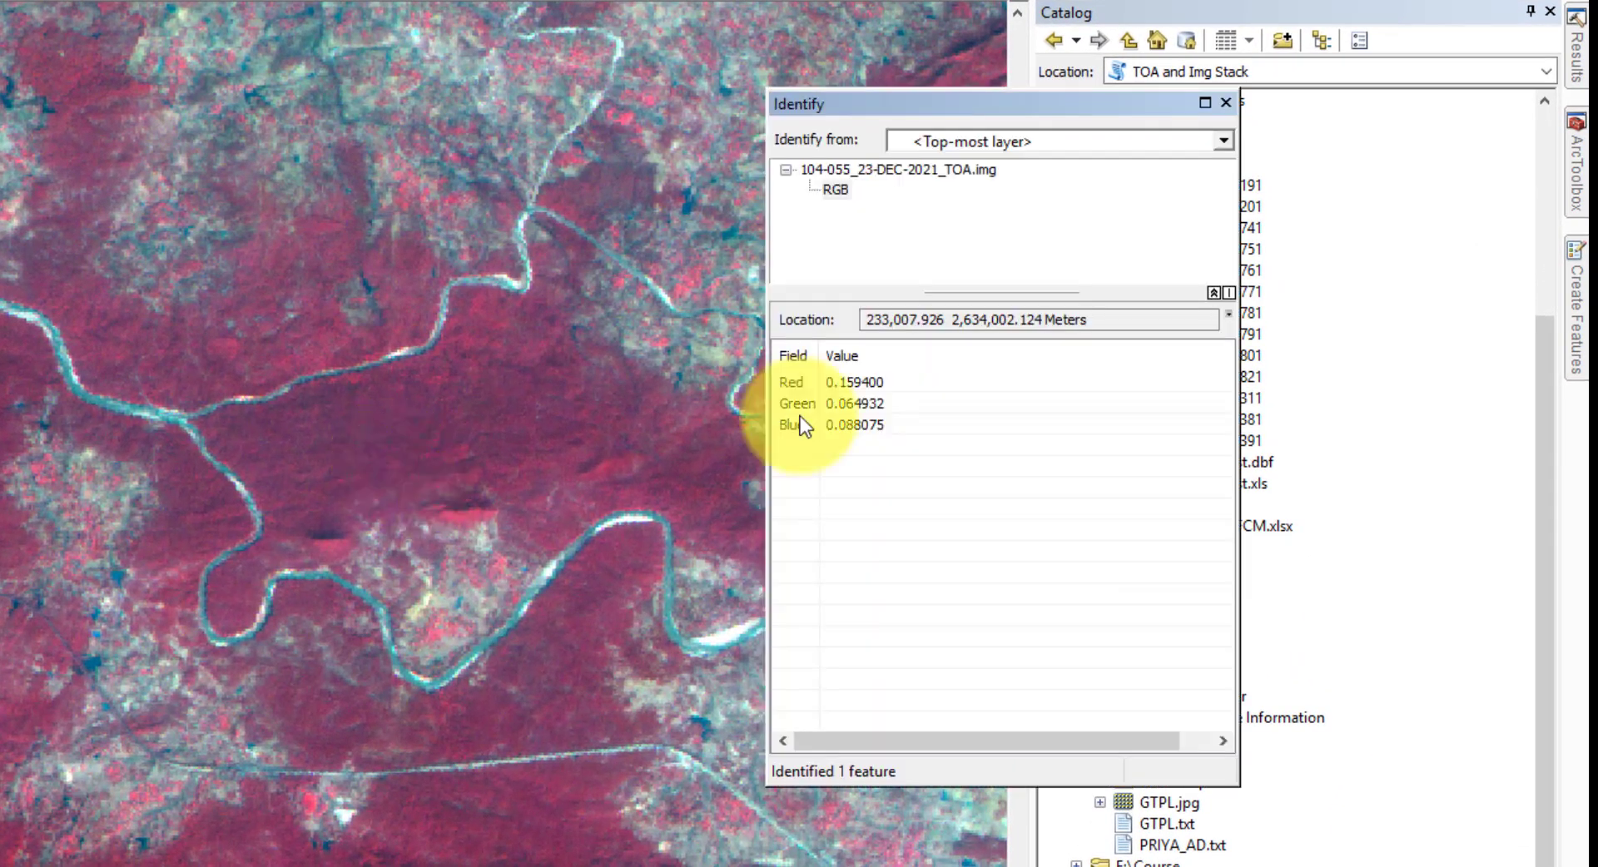
- Identify pixel values from the 104-055 stack image at the same area, then close Identify
drag(846, 97, 704, 46)
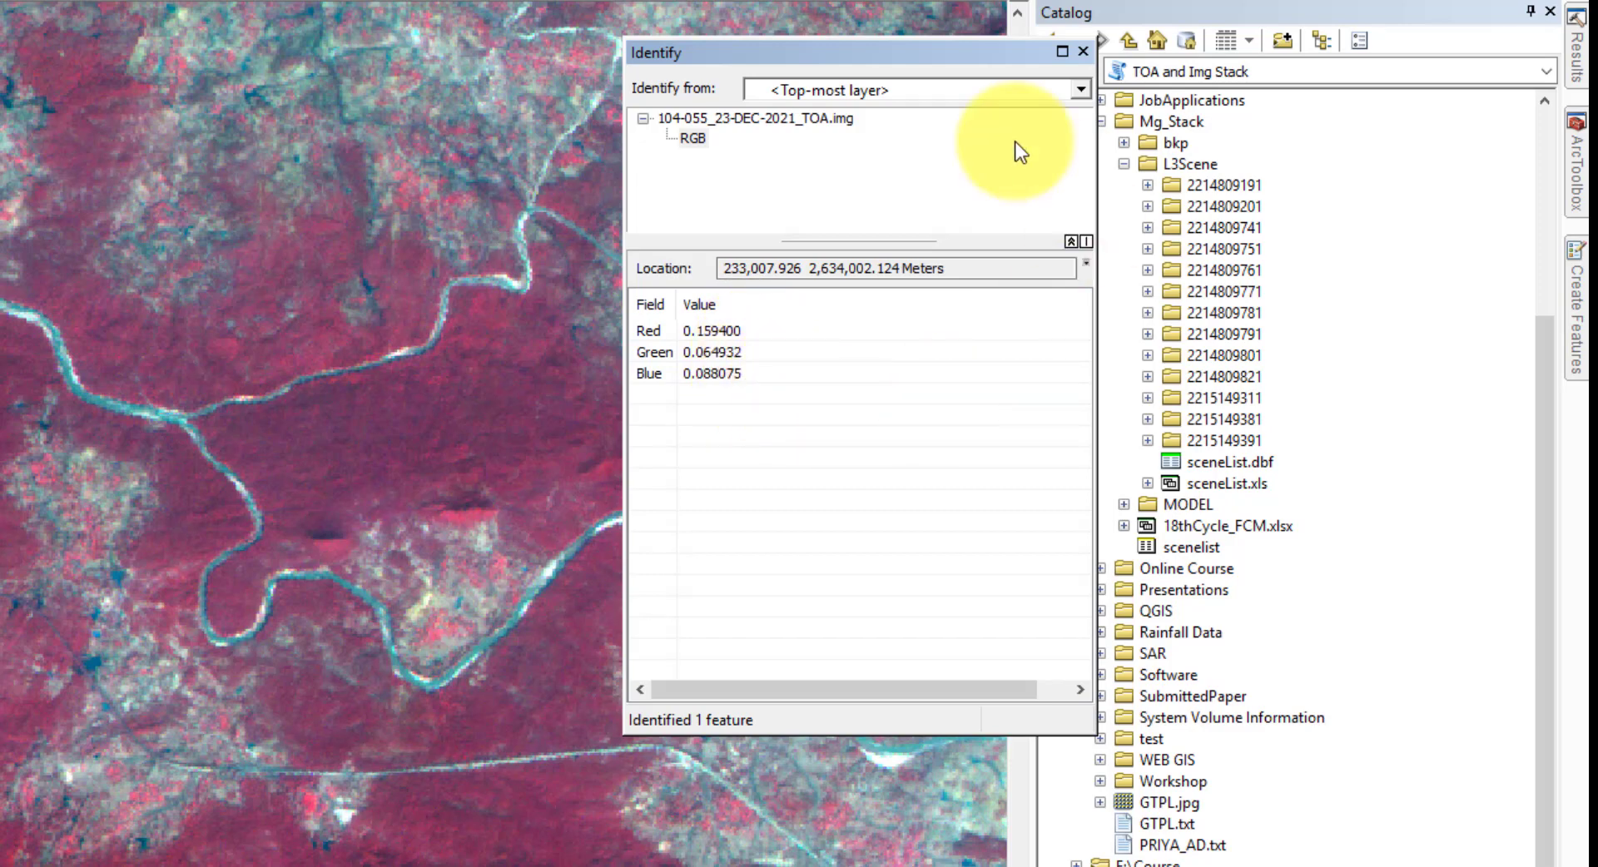
click(968, 89)
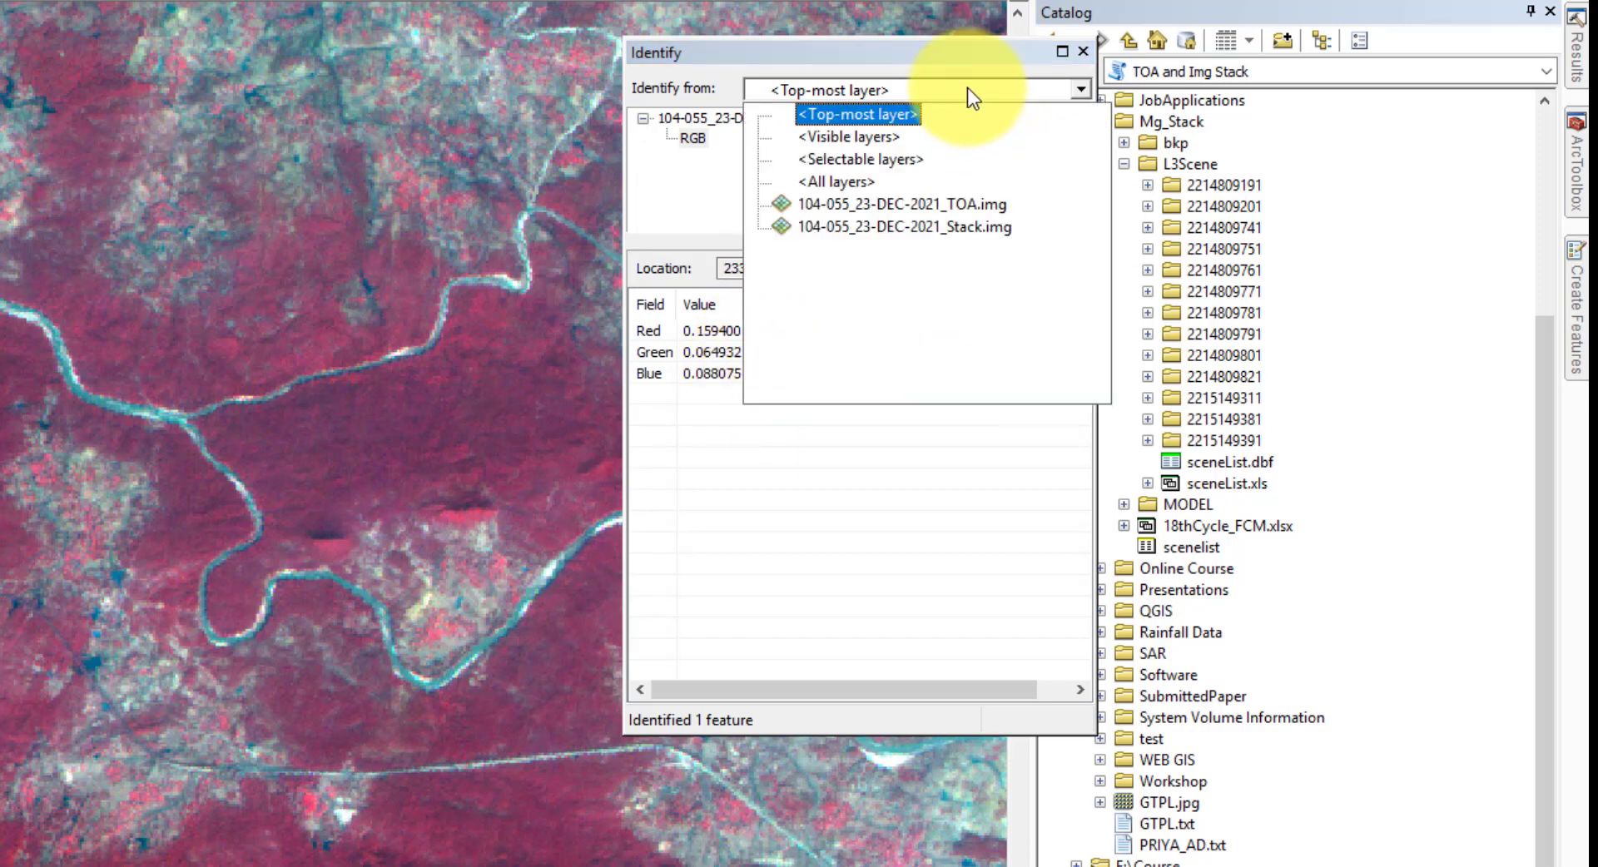
click(918, 223)
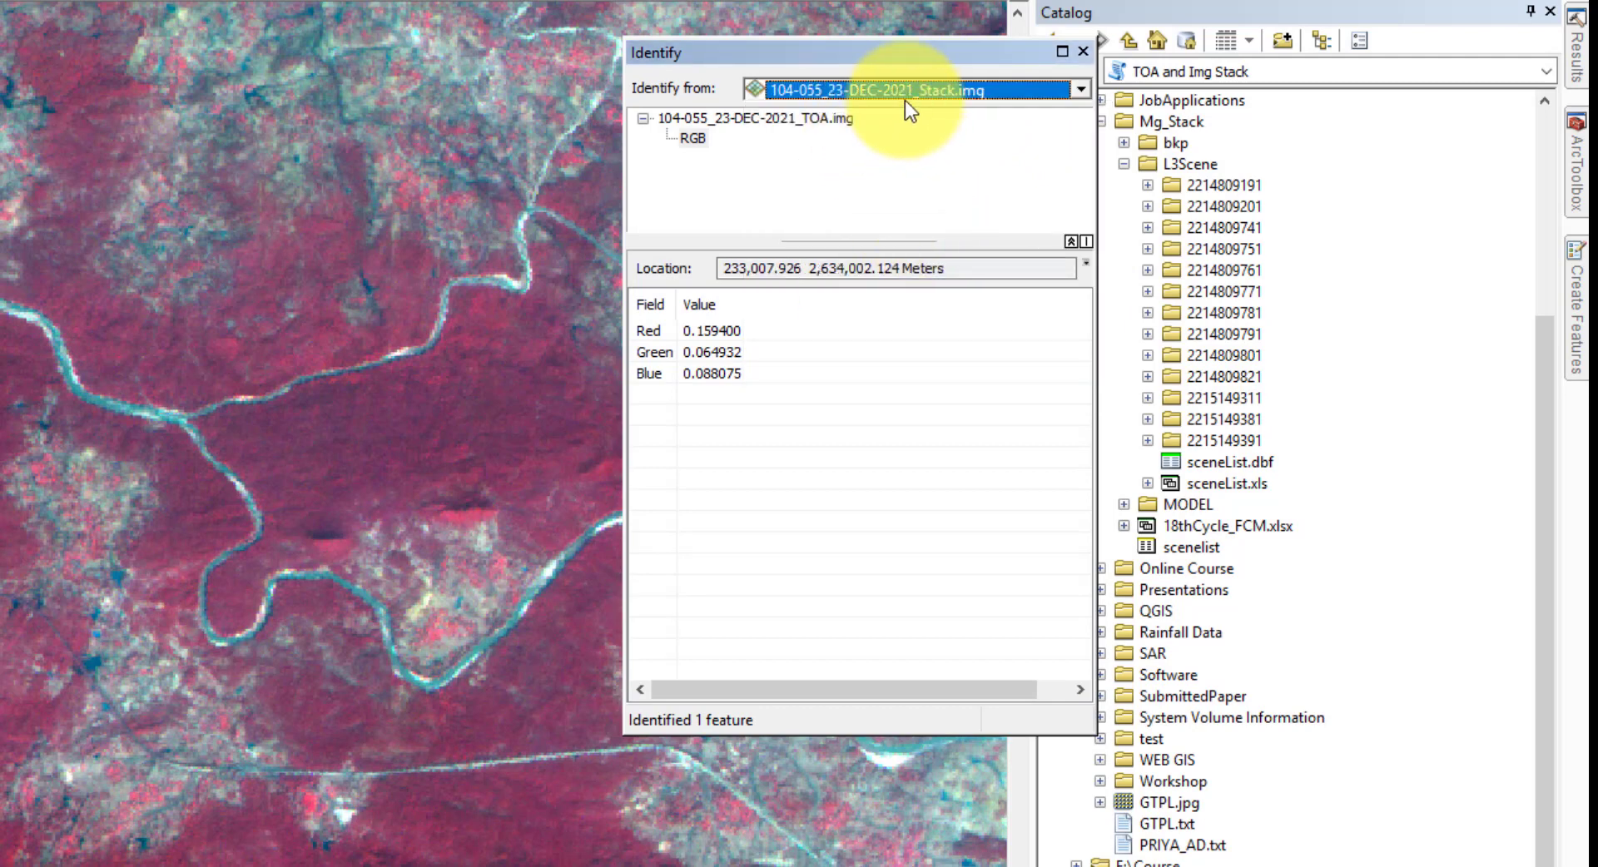
click(302, 451)
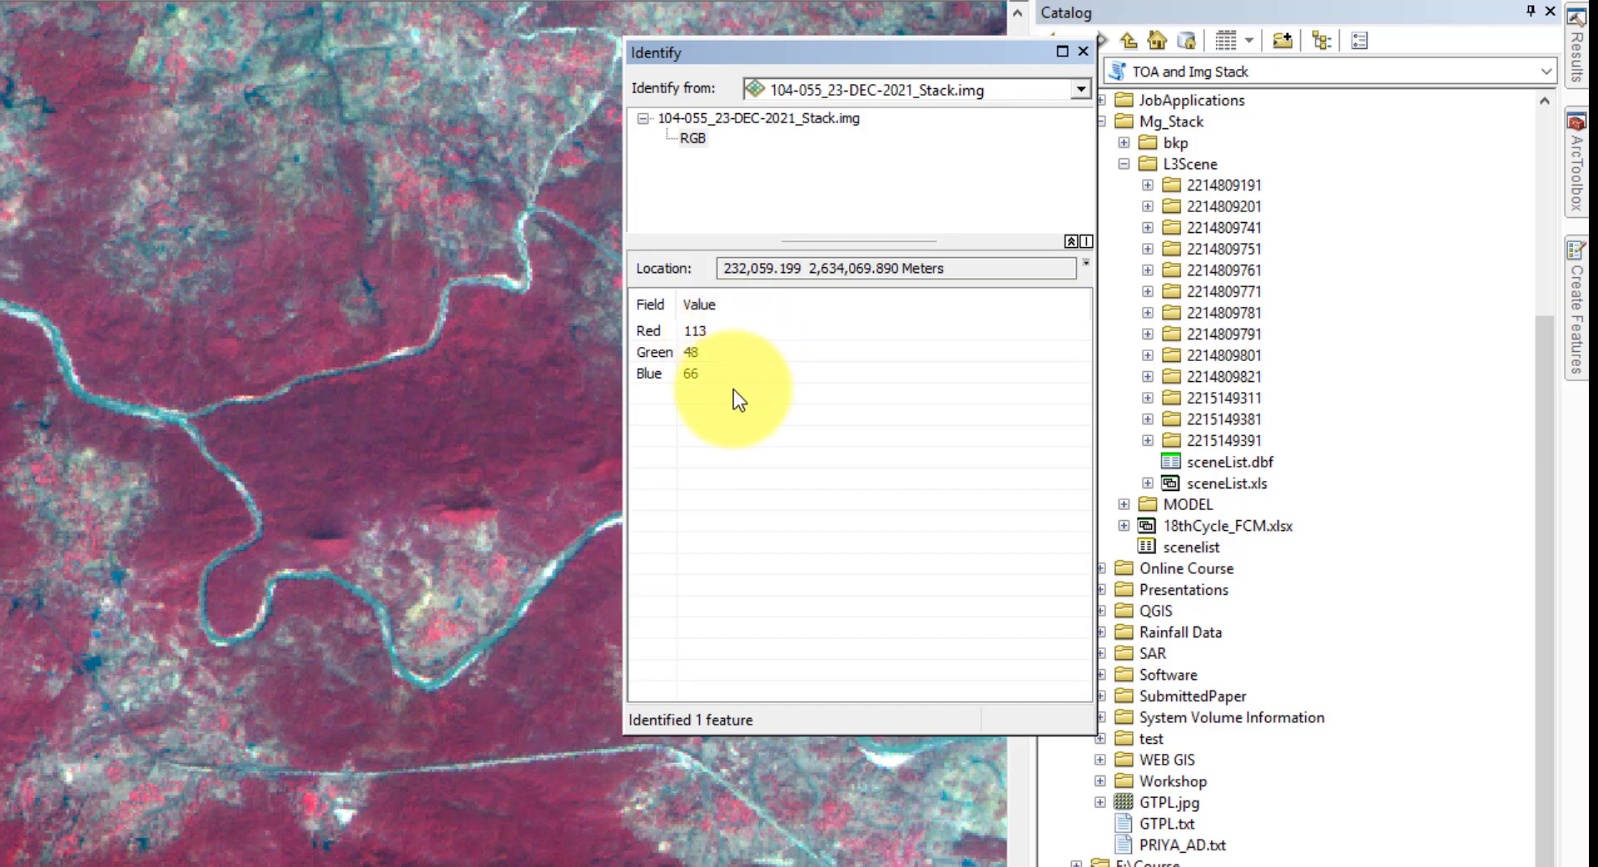
click(1084, 51)
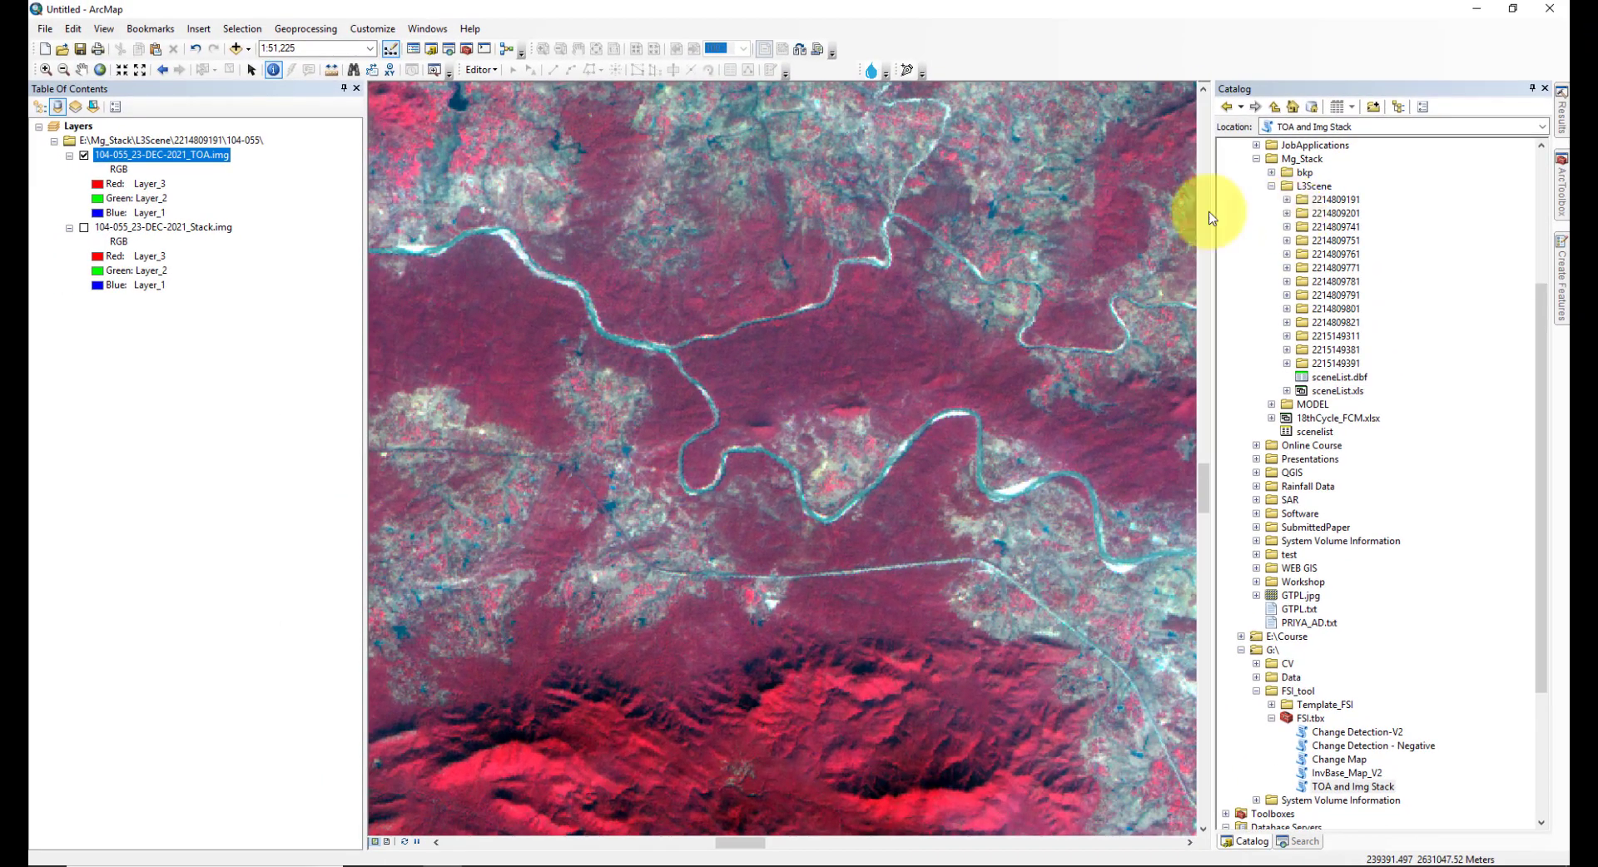
click(1287, 214)
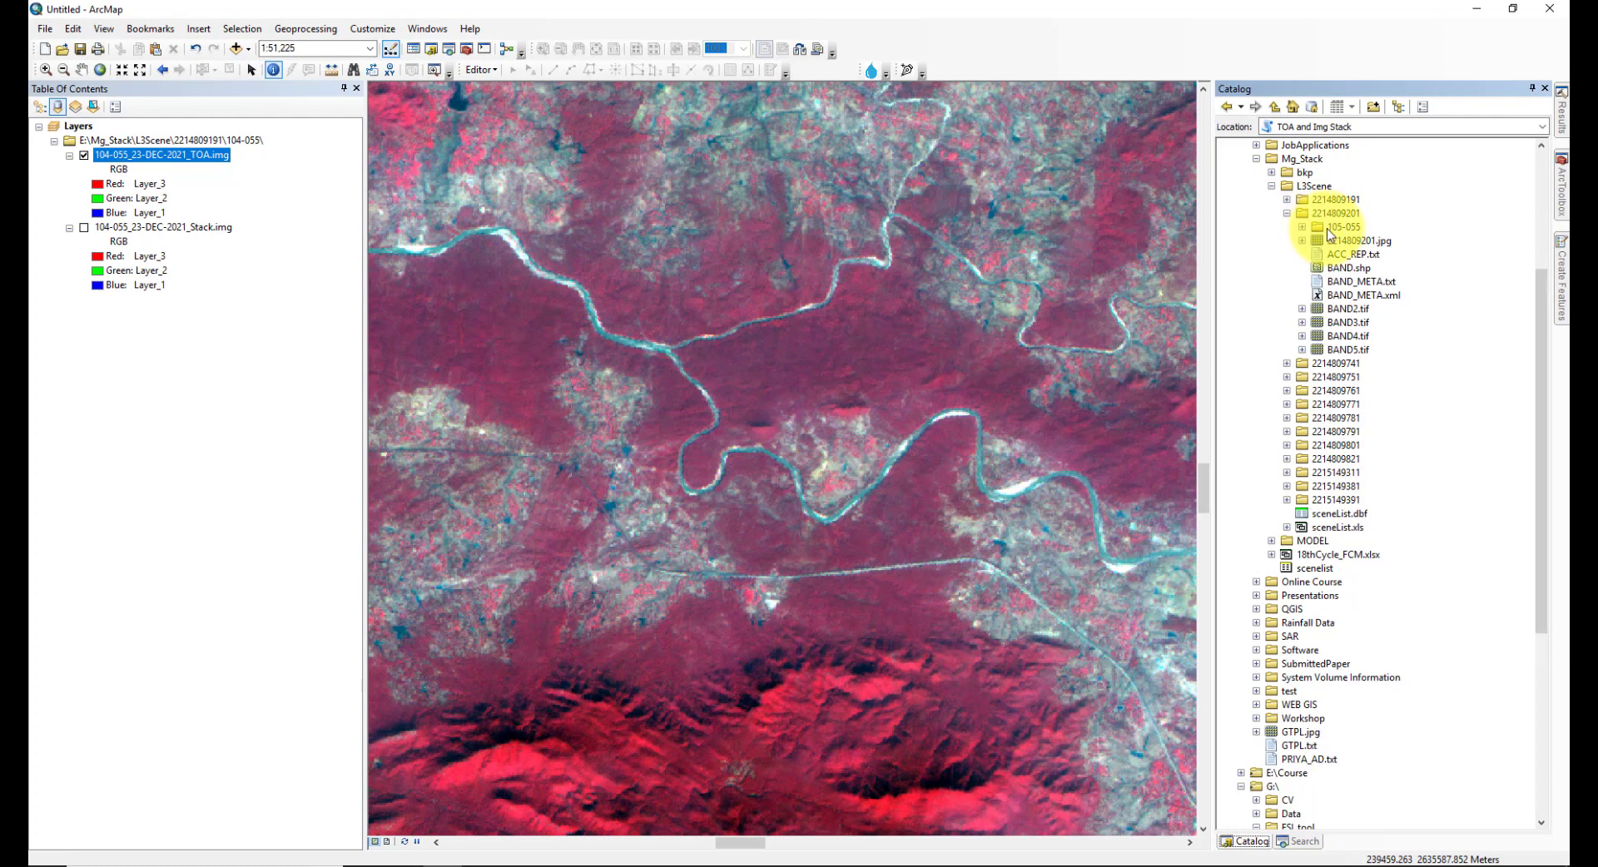
click(1327, 228)
click(1303, 227)
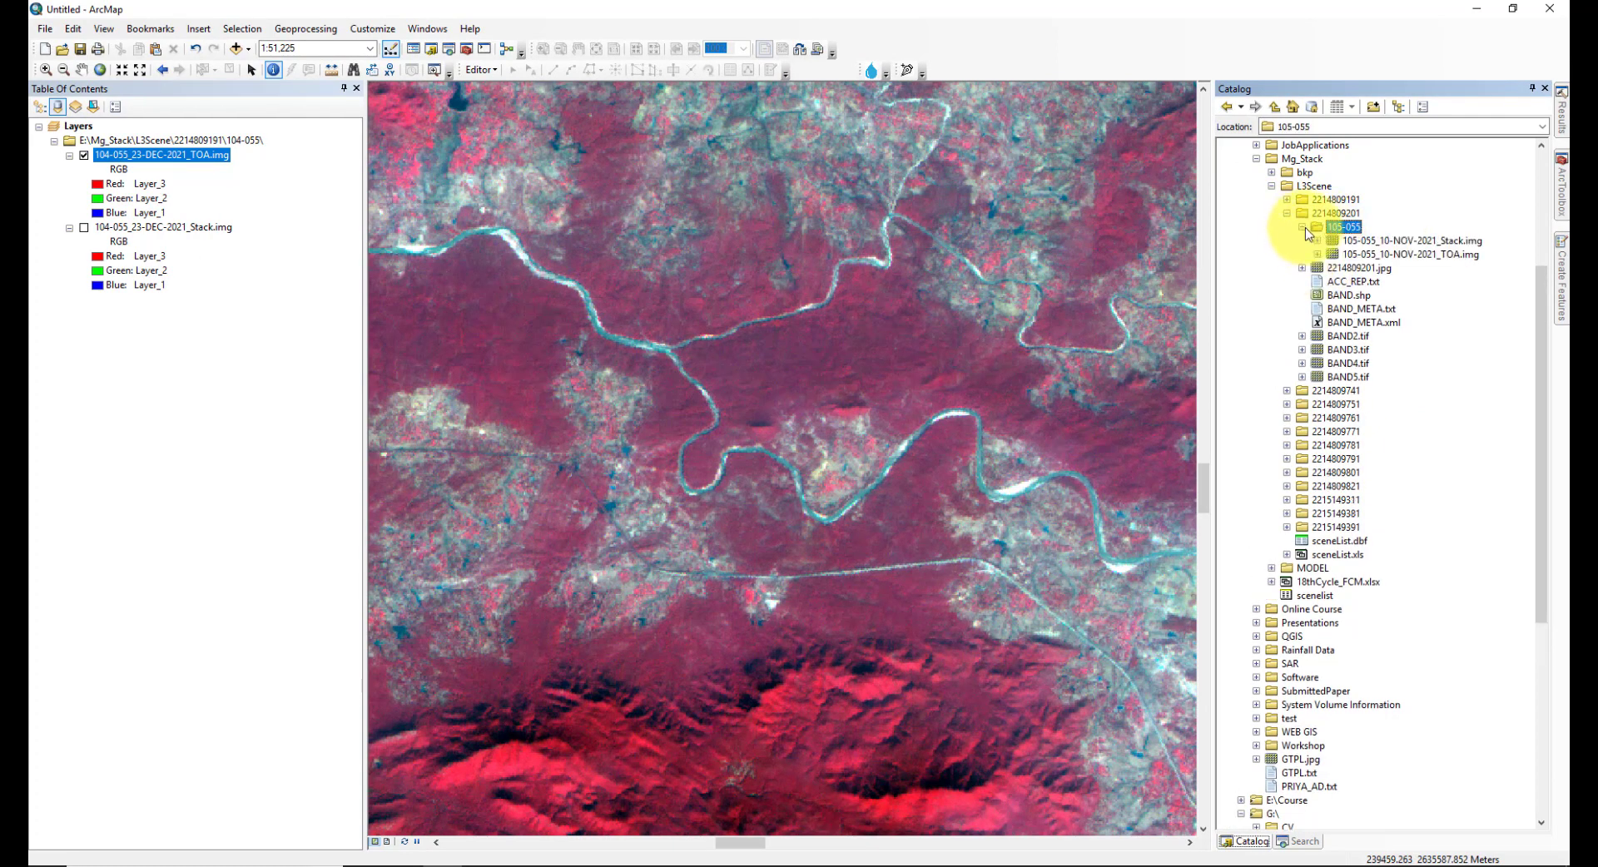
click(1399, 241)
click(1382, 254)
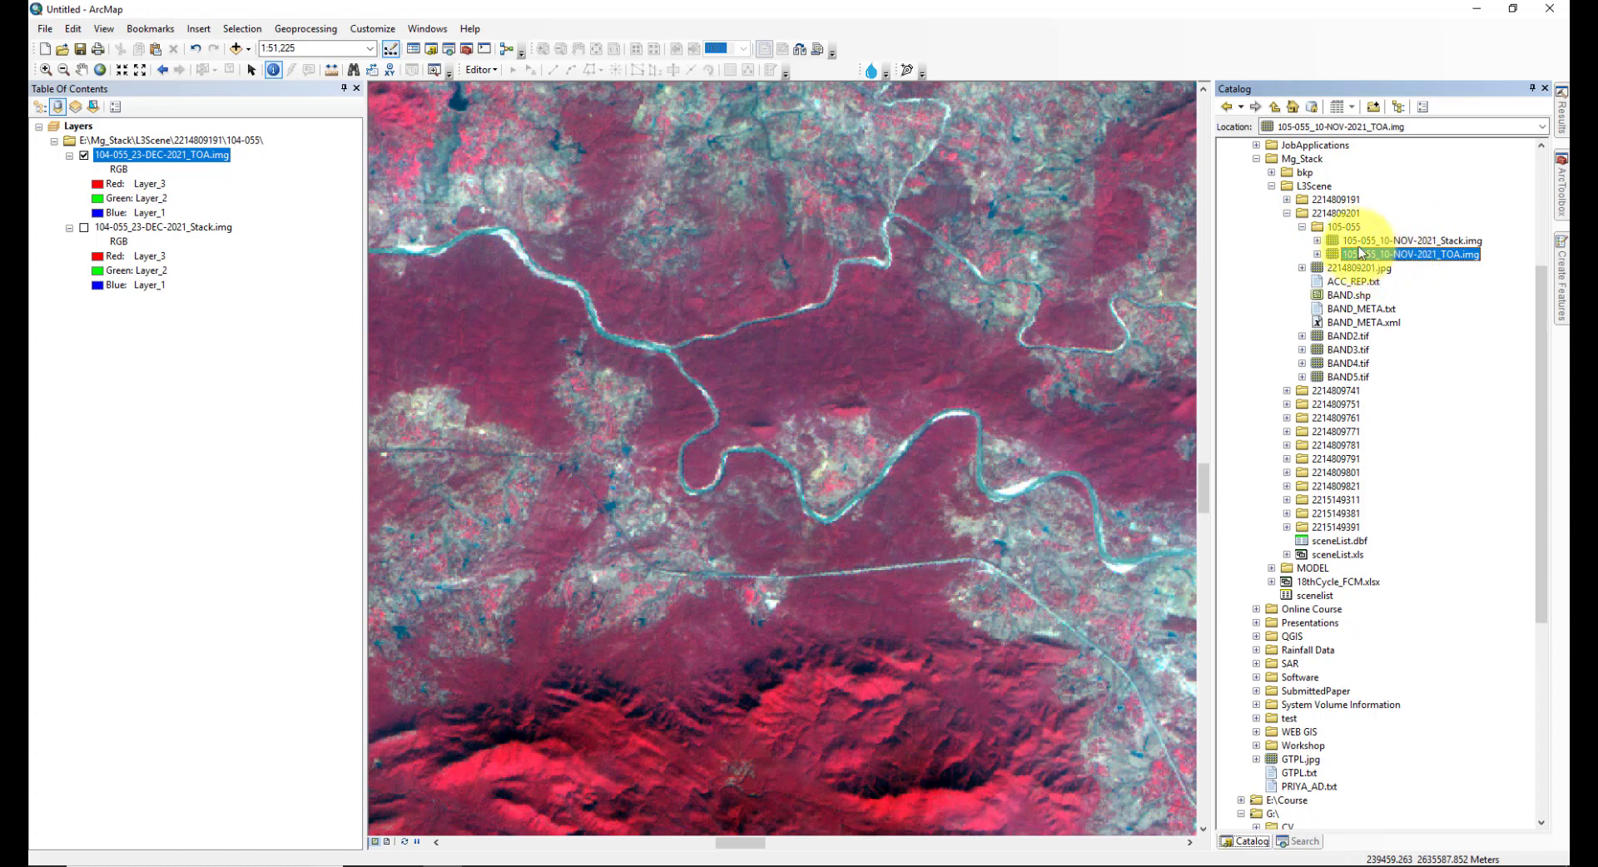
drag(1366, 253, 992, 307)
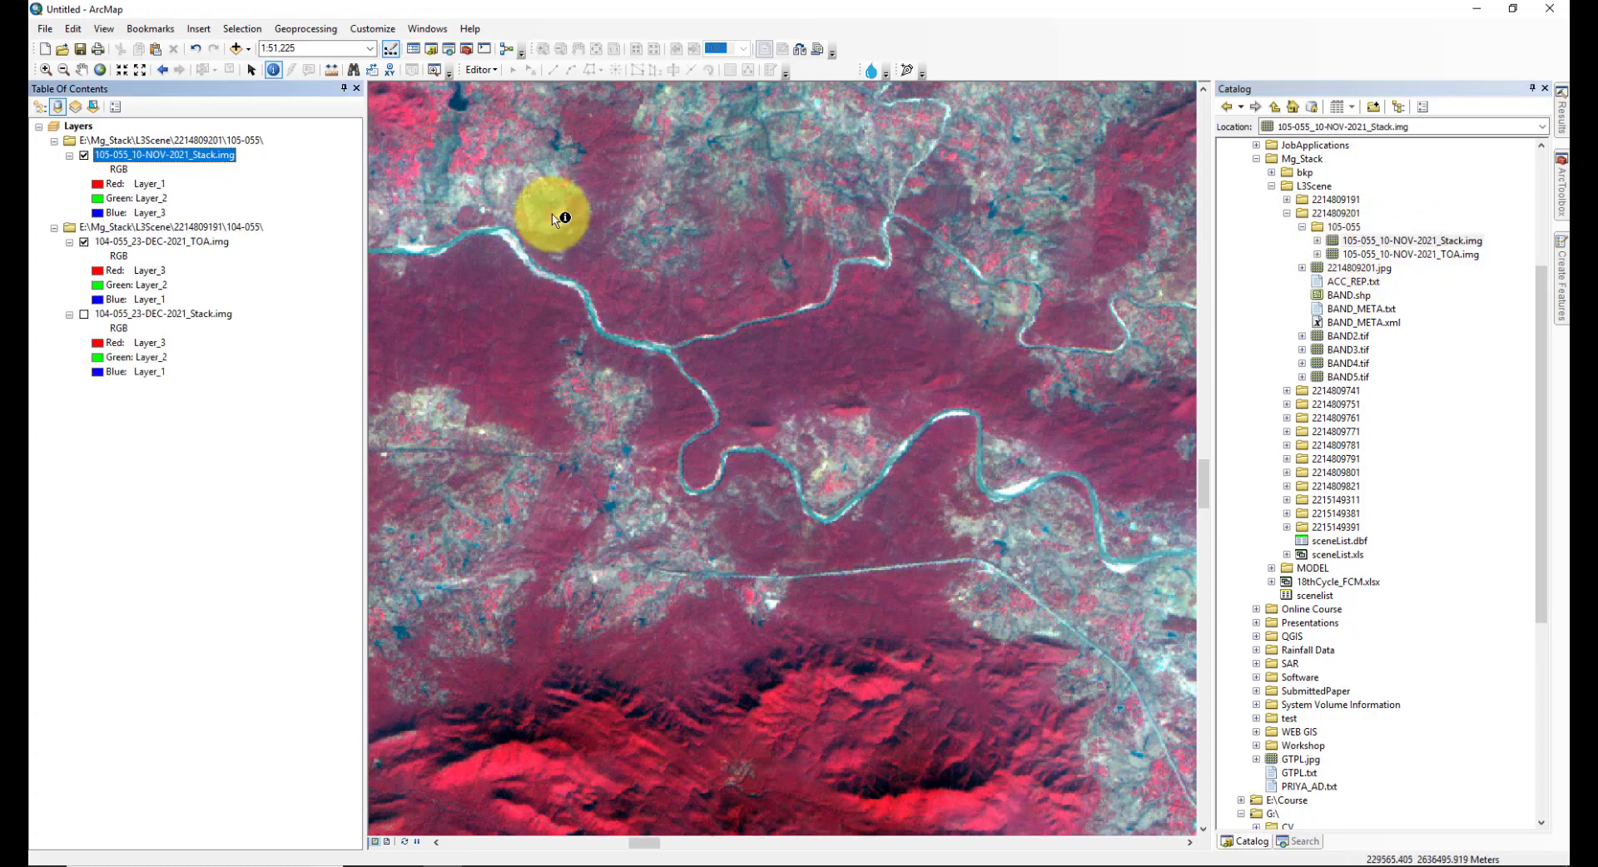
click(100, 70)
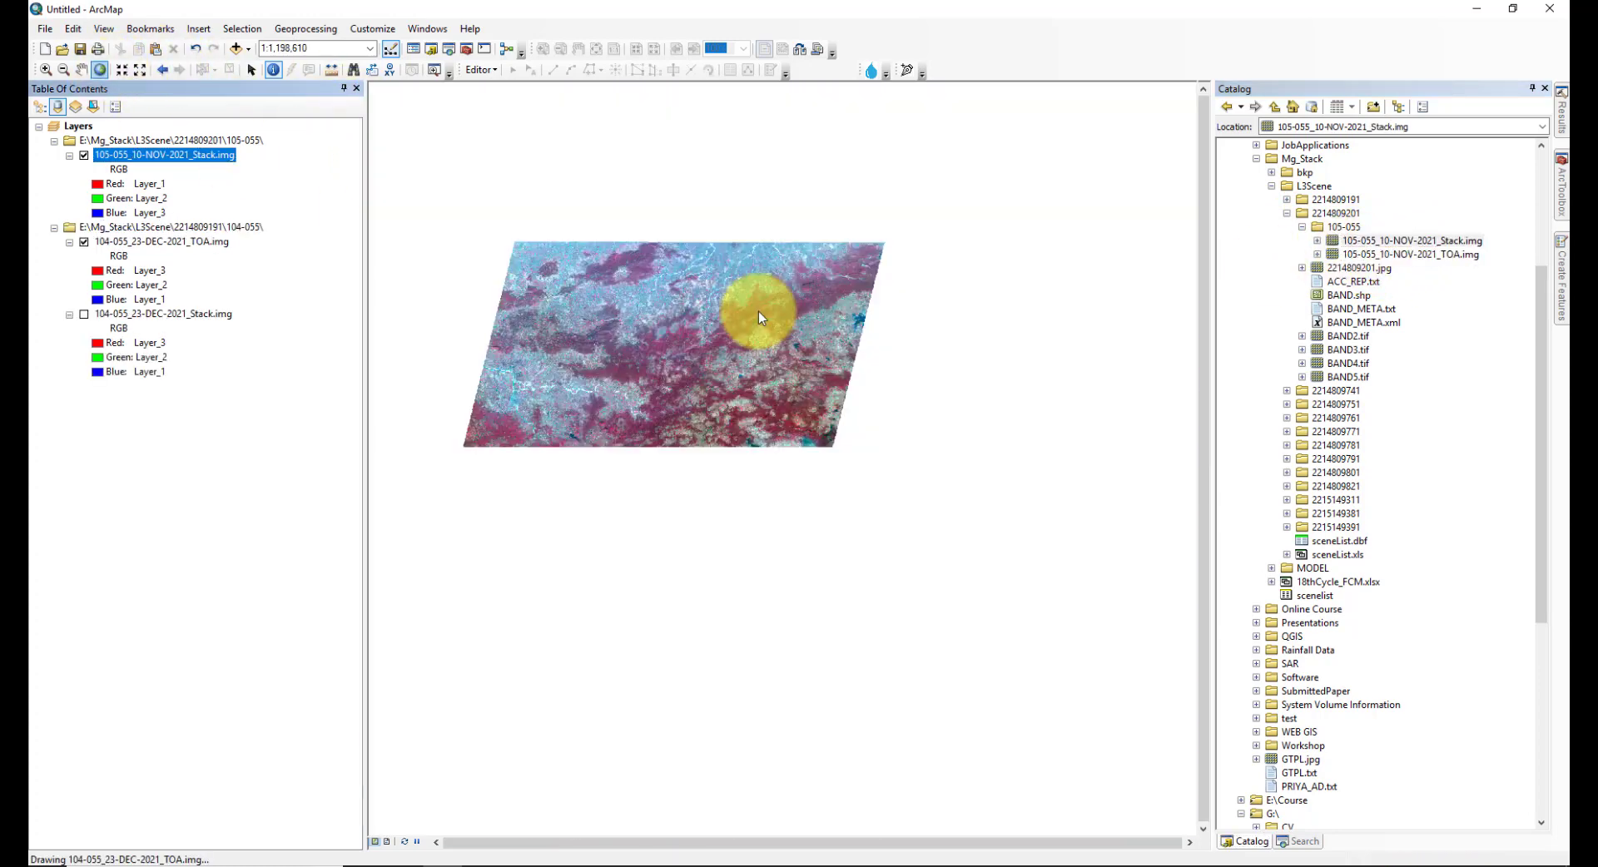
- Set the 105-055 stack image's red band to Layer_3 and its blue band to Layer_1
click(98, 185)
click(131, 249)
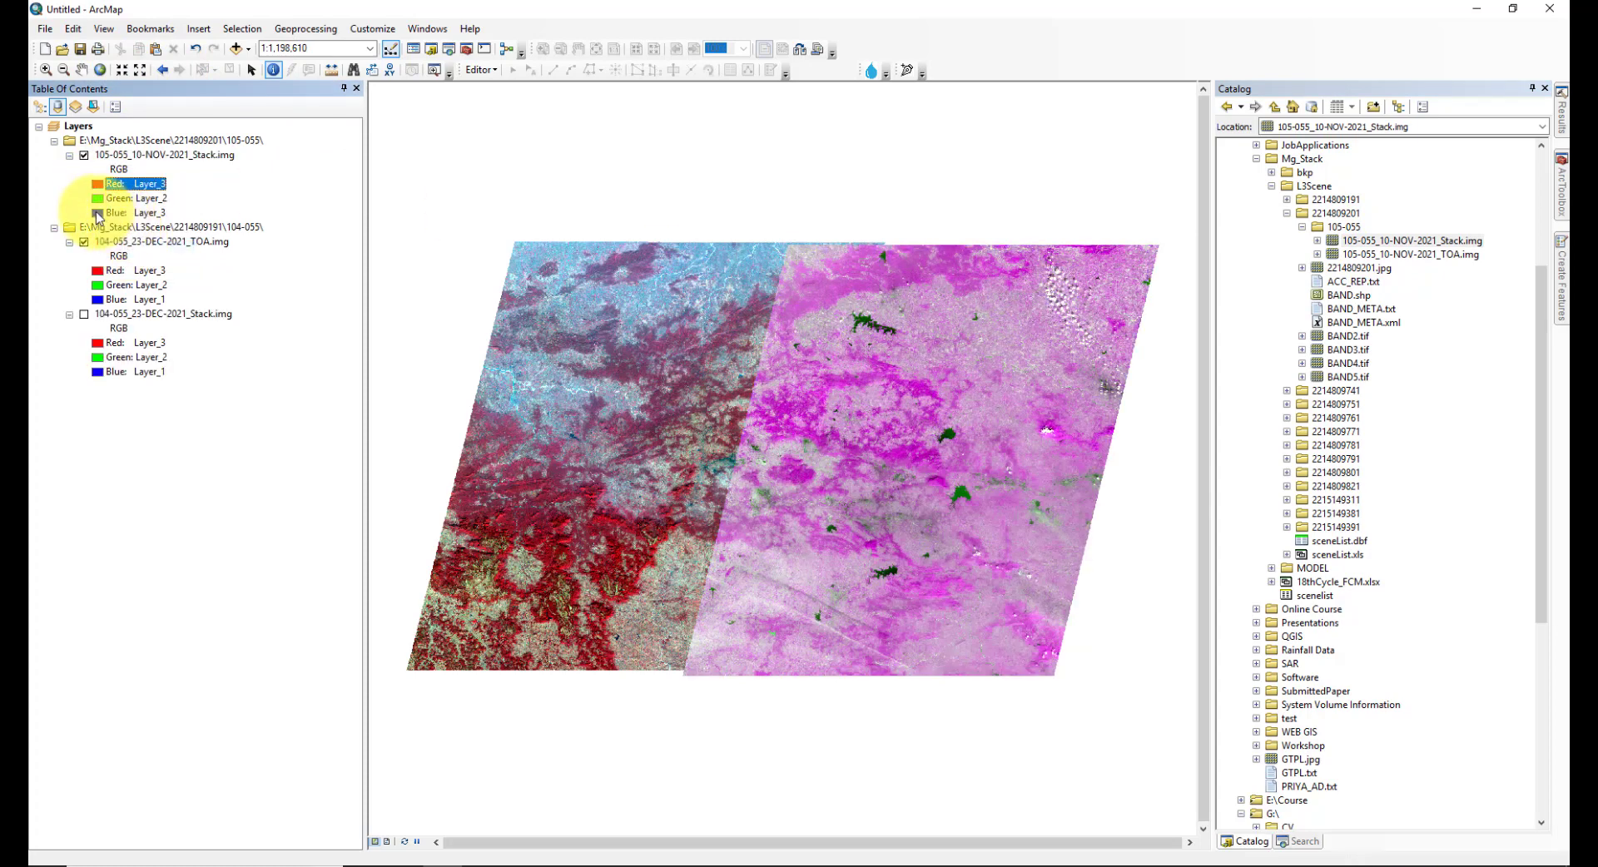
click(98, 213)
click(133, 249)
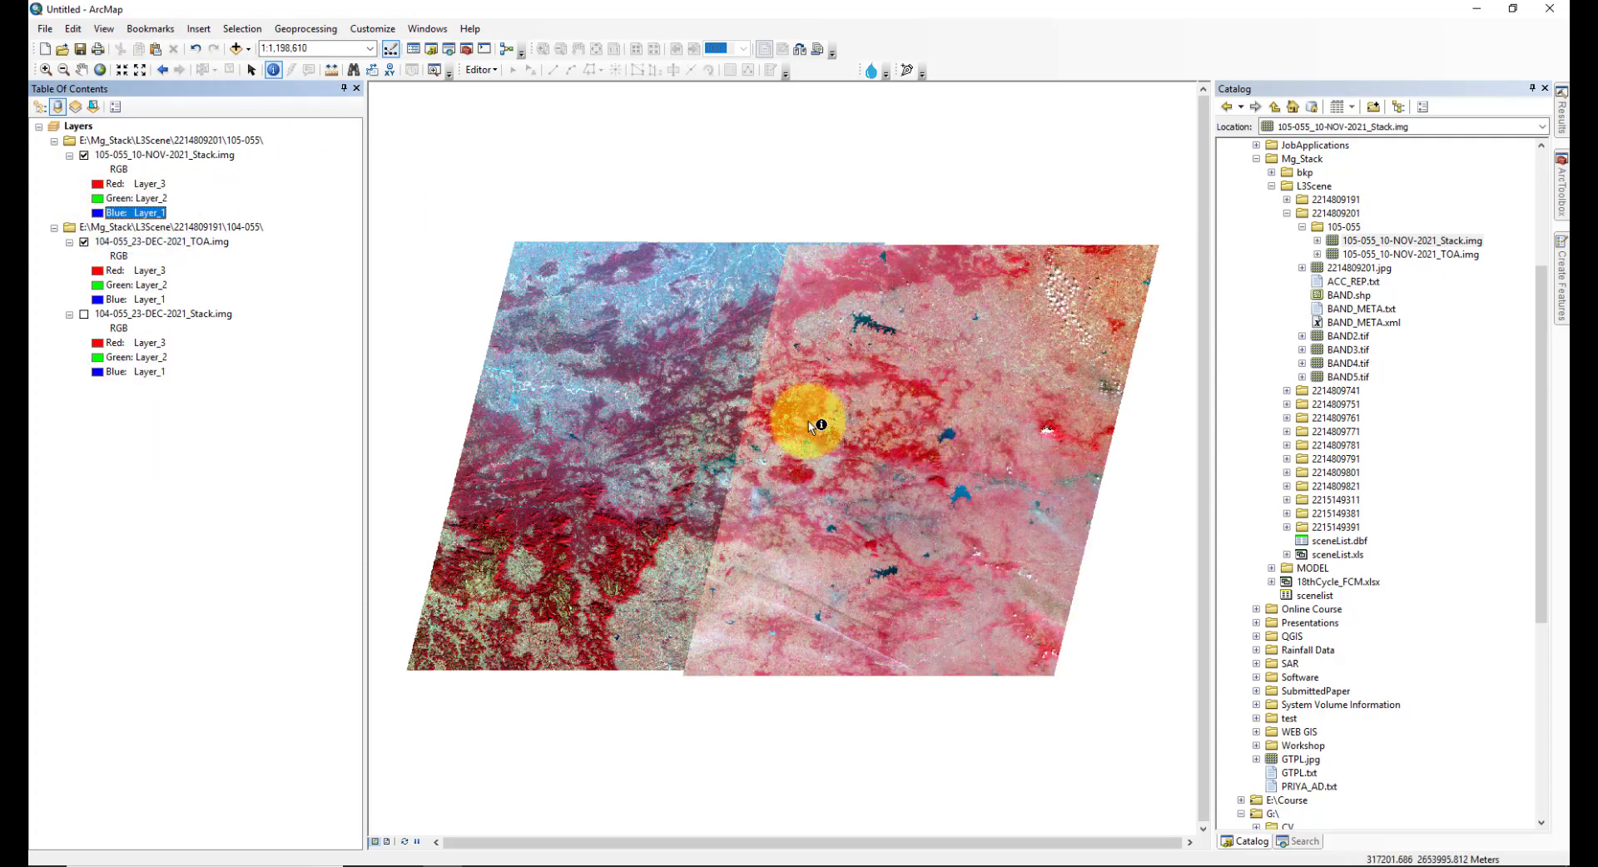
scroll(810, 428, up, 4)
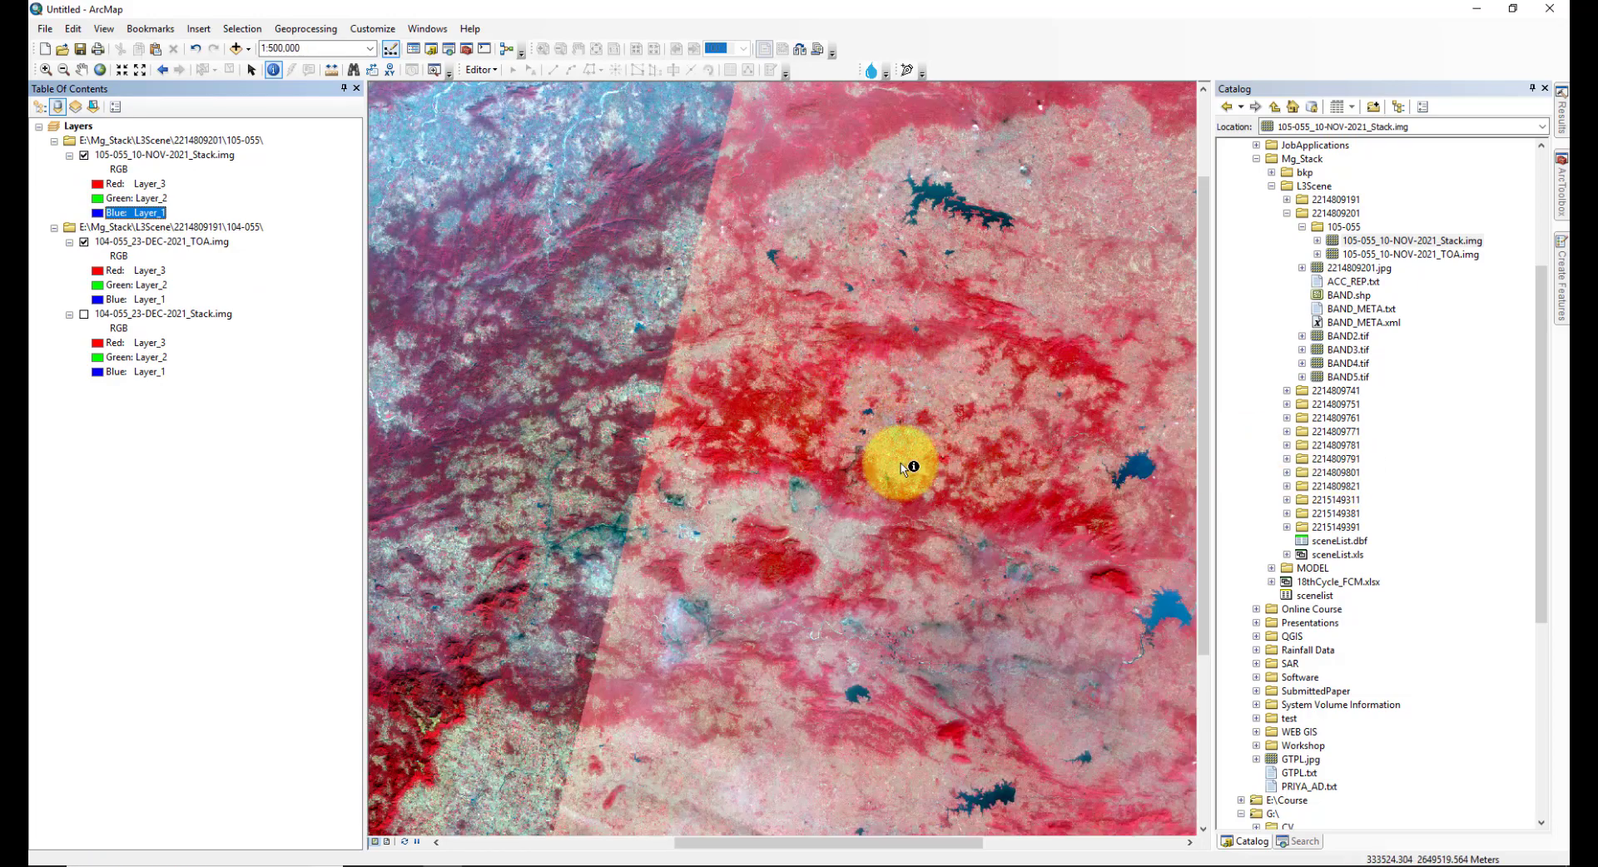
click(1304, 227)
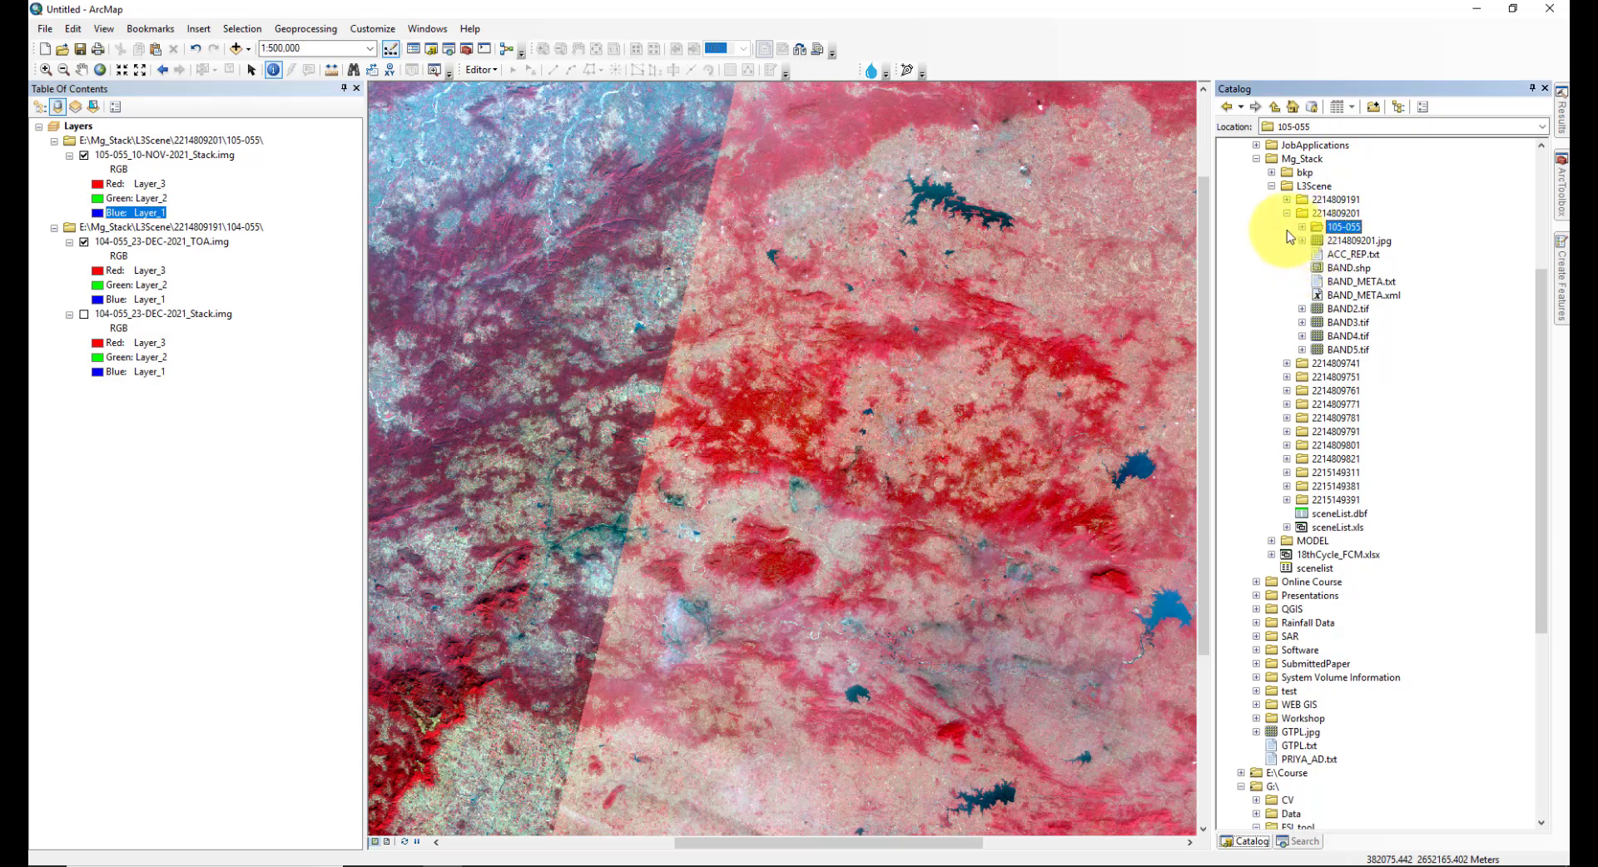
click(1288, 215)
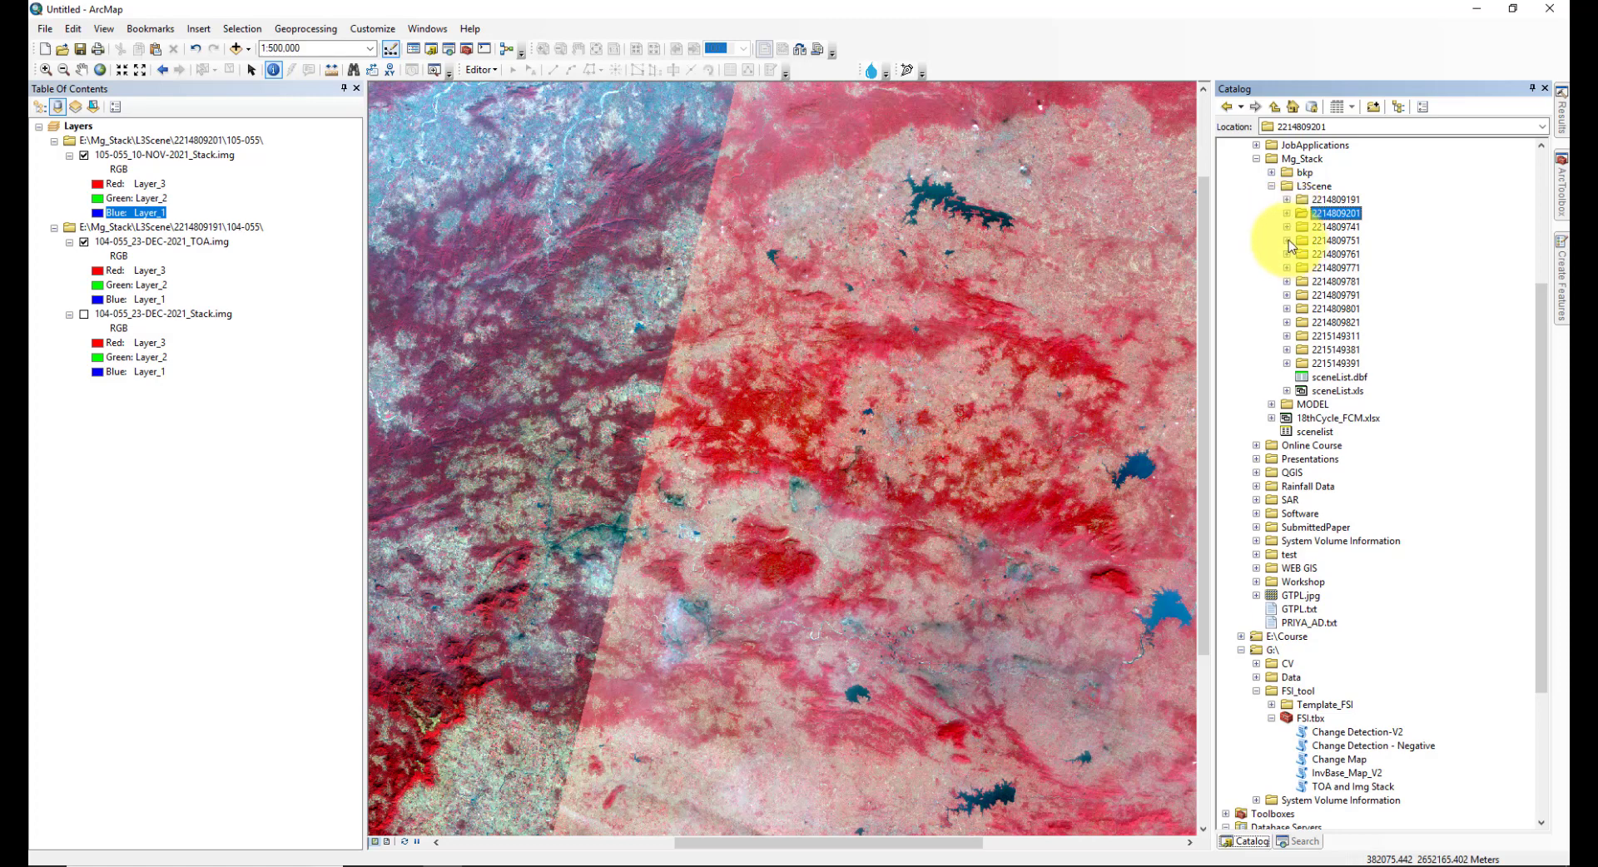
click(1286, 240)
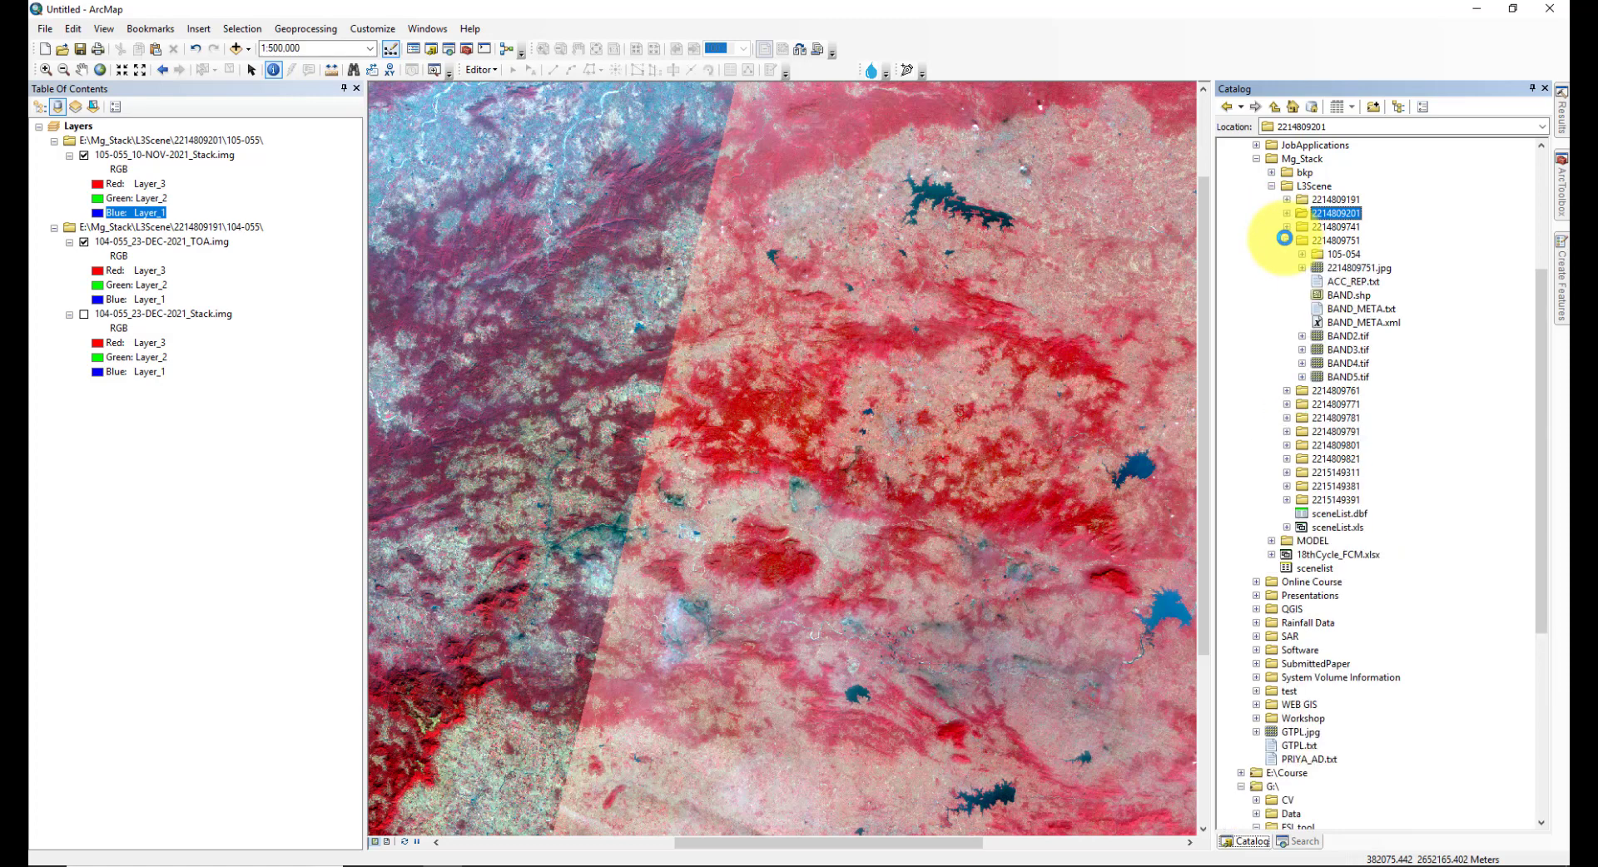